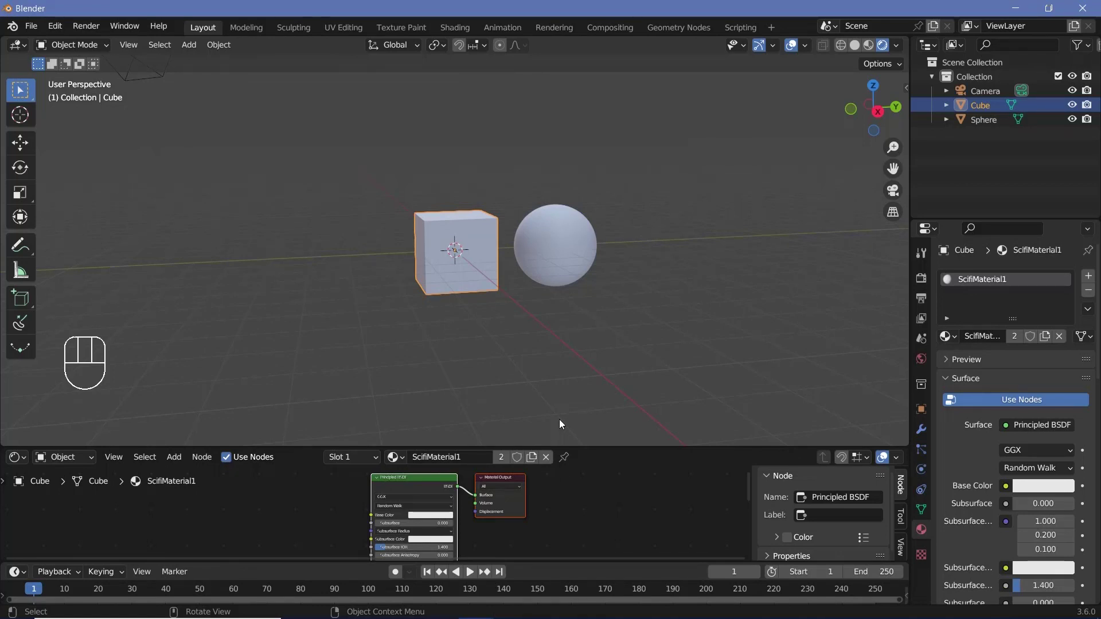
Step: Enlarge the node editor, add a Voronoi Texture node and connect its Distance output to the Principled BSDF's Base Color
{"action": "left_click_drag", "start_coordinate": [560, 446], "coordinate": [560, 359]}
{"action": "middle_click_drag", "start_coordinate": [577, 475], "coordinate": [747, 437]}
{"action": "scroll", "coordinate": [561, 457], "scroll_direction": "up", "scroll_amount": 3}
{"action": "middle_click_drag", "start_coordinate": [434, 447], "coordinate": [424, 481]}
{"action": "key", "text": "shift+a"}
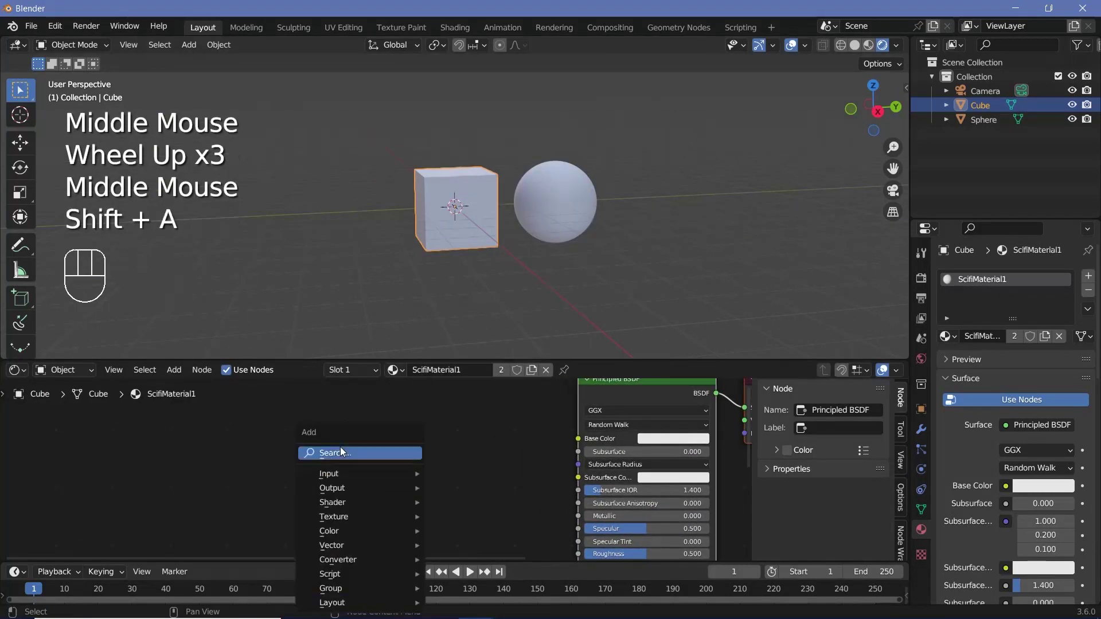
{"action": "mouse_move", "coordinate": [341, 446]}
{"action": "type", "text": "voro"}
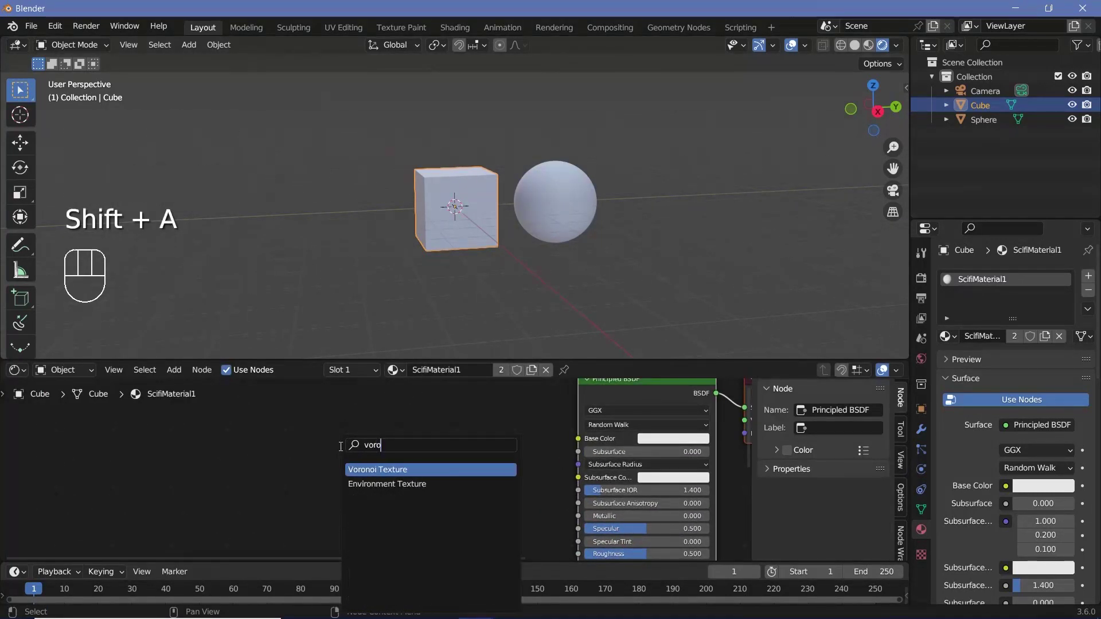
{"action": "left_click", "coordinate": [356, 468]}
{"action": "left_click_drag", "start_coordinate": [259, 454], "coordinate": [578, 439]}
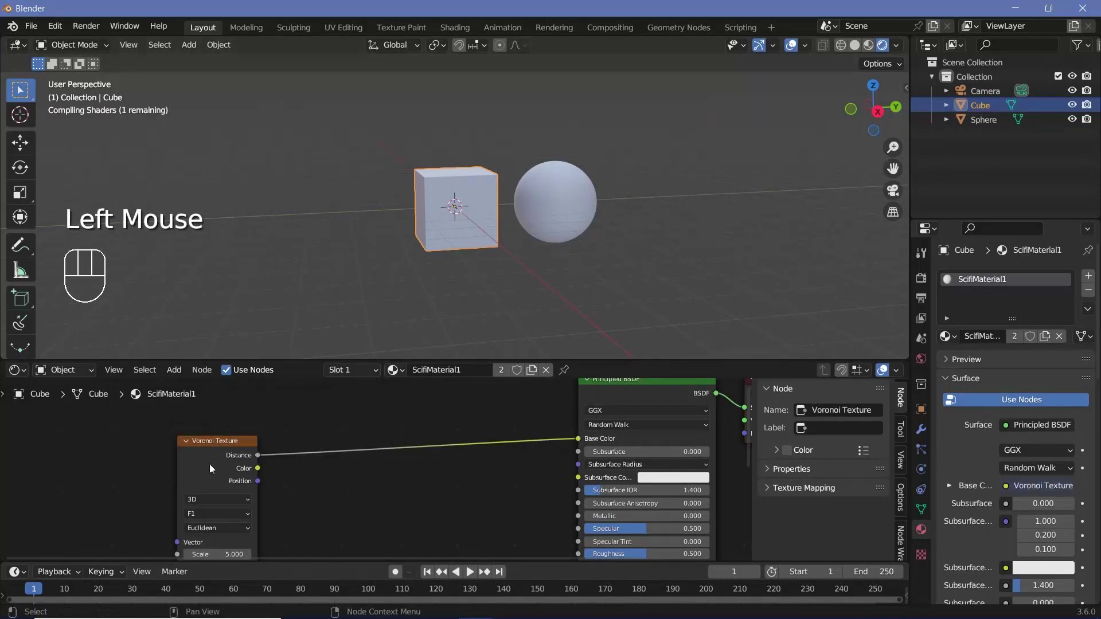
Step: Set the Voronoi Texture's distance metric to Chebychev and its feature output to F2
{"action": "scroll", "coordinate": [473, 198], "scroll_direction": "up", "scroll_amount": 5}
{"action": "middle_click_drag", "start_coordinate": [558, 183], "coordinate": [536, 218]}
{"action": "middle_click_drag", "start_coordinate": [338, 464], "coordinate": [321, 493]}
{"action": "scroll", "coordinate": [321, 493], "scroll_direction": "up", "scroll_amount": 2}
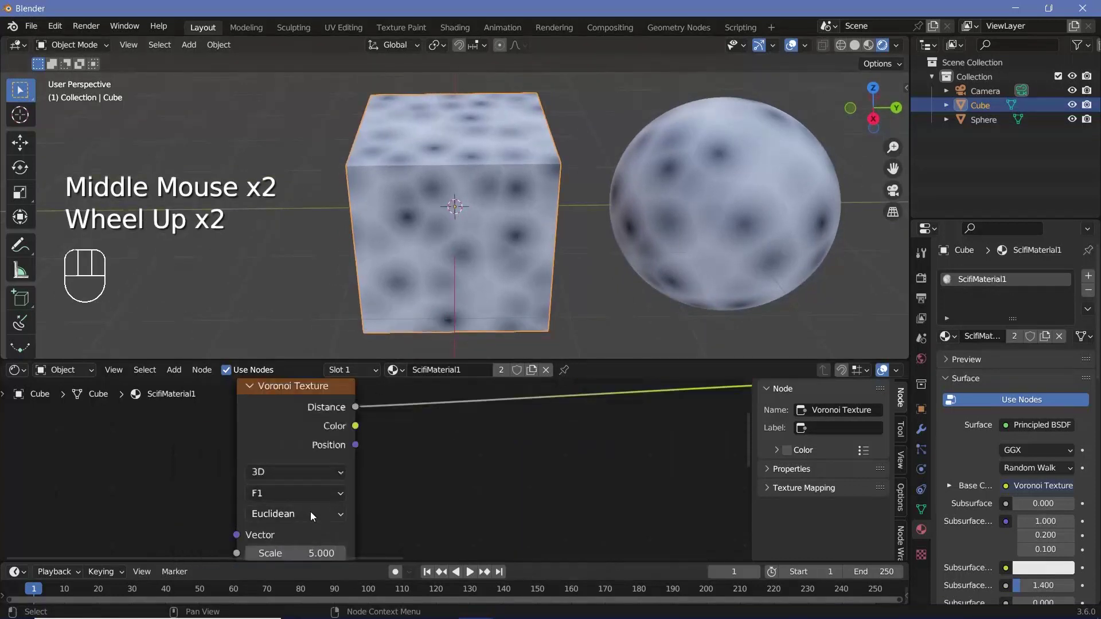
{"action": "left_click", "coordinate": [310, 511]}
{"action": "left_click", "coordinate": [301, 459]}
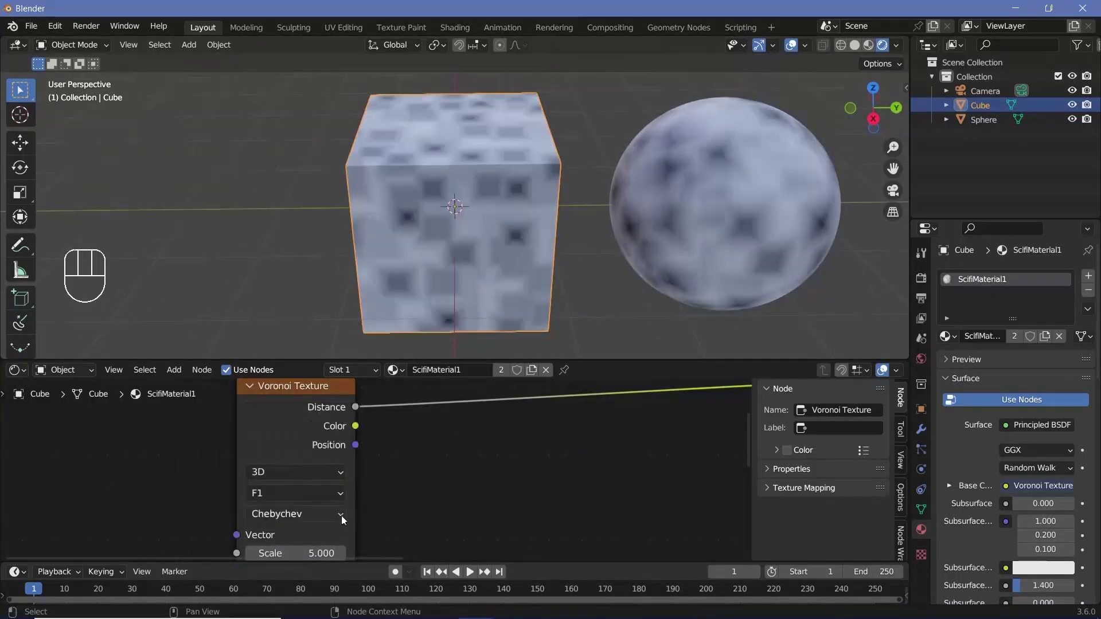
{"action": "left_click", "coordinate": [321, 494]}
{"action": "left_click", "coordinate": [302, 460]}
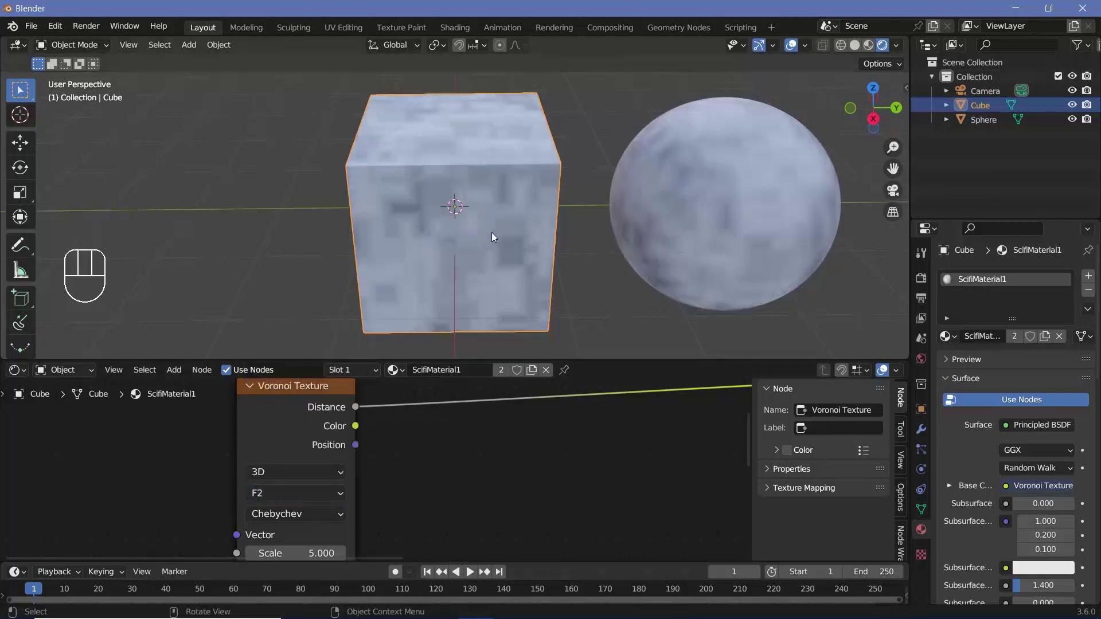
Step: Insert a Brick Texture node between the Voronoi Texture and the Base Color, feeding the Voronoi Distance into its Vector input
{"action": "scroll", "coordinate": [299, 444], "scroll_direction": "down", "scroll_amount": 2}
{"action": "left_click_drag", "start_coordinate": [300, 442], "coordinate": [232, 431]}
{"action": "middle_click_drag", "start_coordinate": [149, 451], "coordinate": [218, 462]}
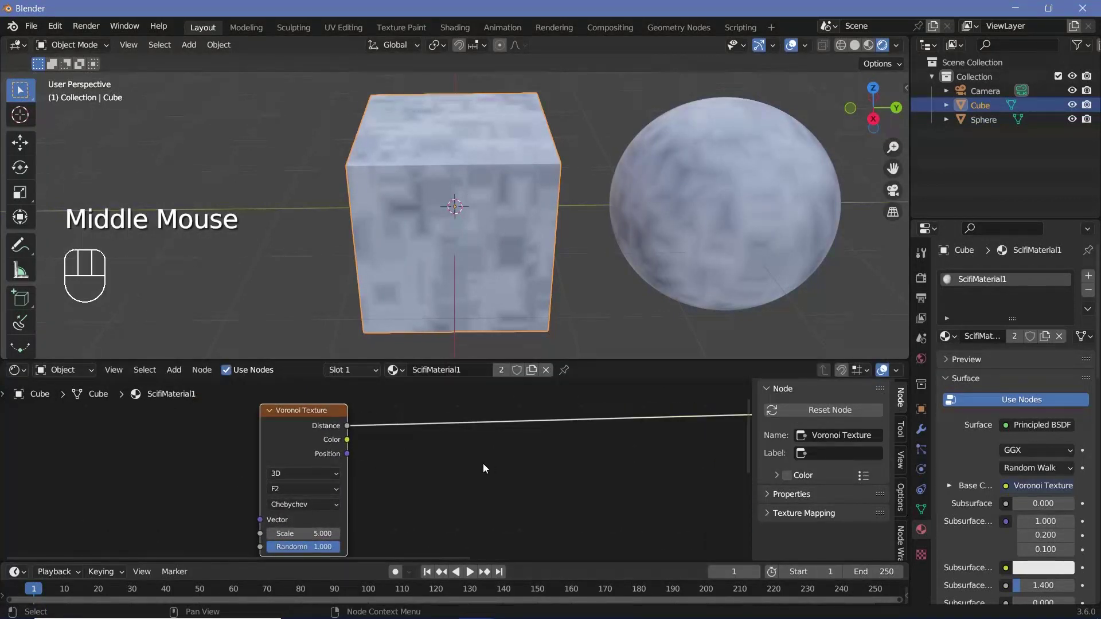
{"action": "key", "text": "shift+a"}
{"action": "left_click", "coordinate": [440, 448]}
{"action": "type", "text": "br"}
{"action": "key", "text": "Return"}
{"action": "left_click", "coordinate": [440, 447]}
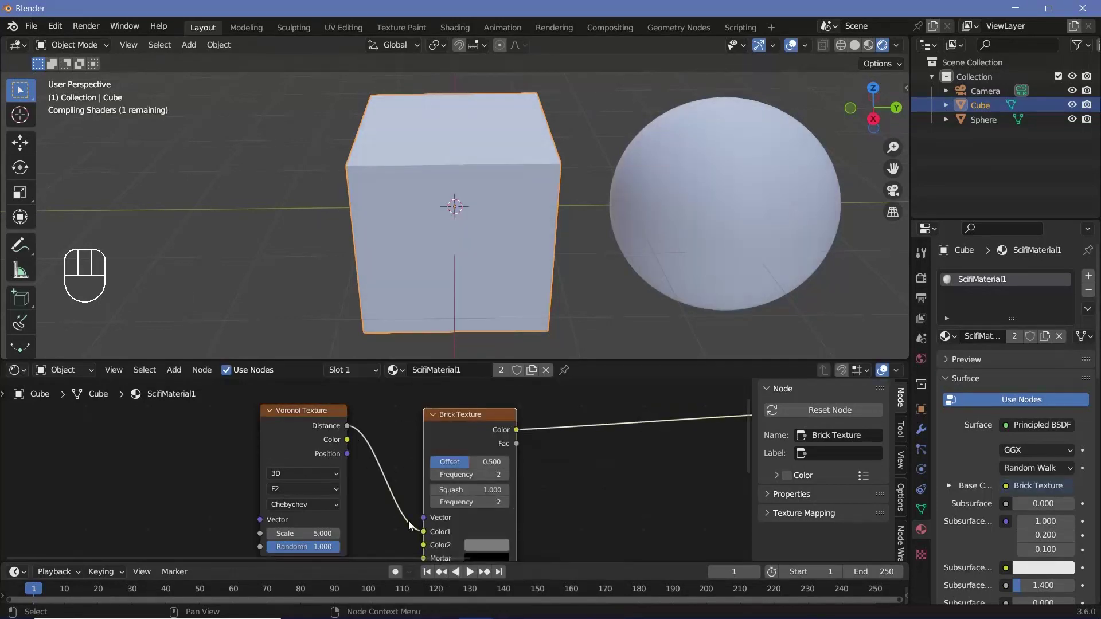
{"action": "left_click_drag", "start_coordinate": [424, 535], "coordinate": [423, 518]}
Step: Change the Brick Texture's Color1 to a bright turquoise
{"action": "scroll", "coordinate": [481, 249], "scroll_direction": "up", "scroll_amount": 2}
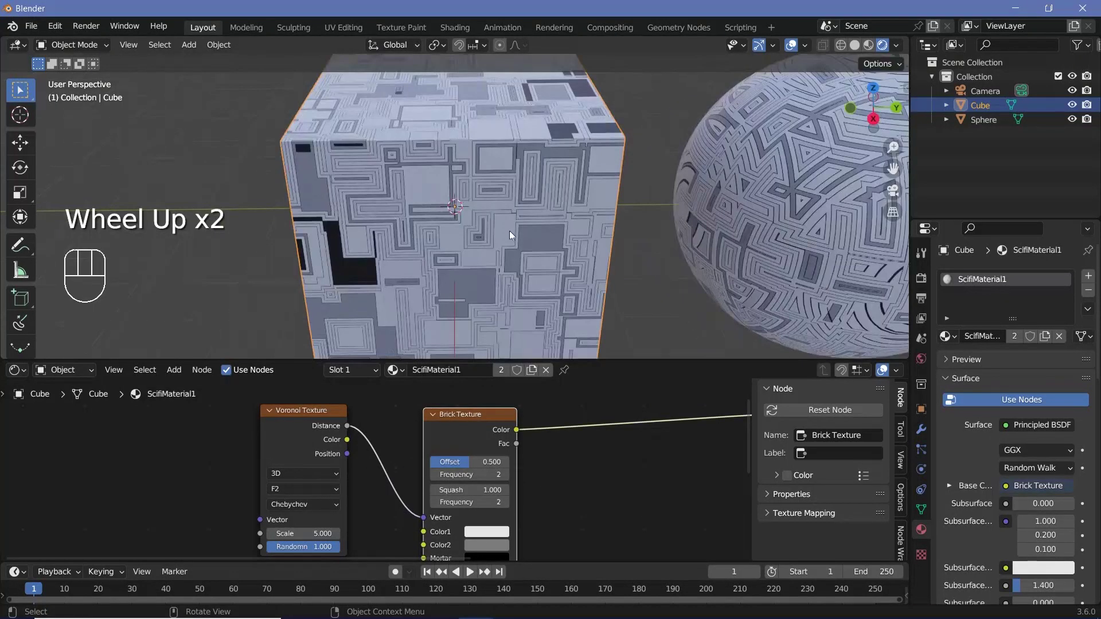
{"action": "middle_click_drag", "start_coordinate": [549, 546], "coordinate": [539, 498]}
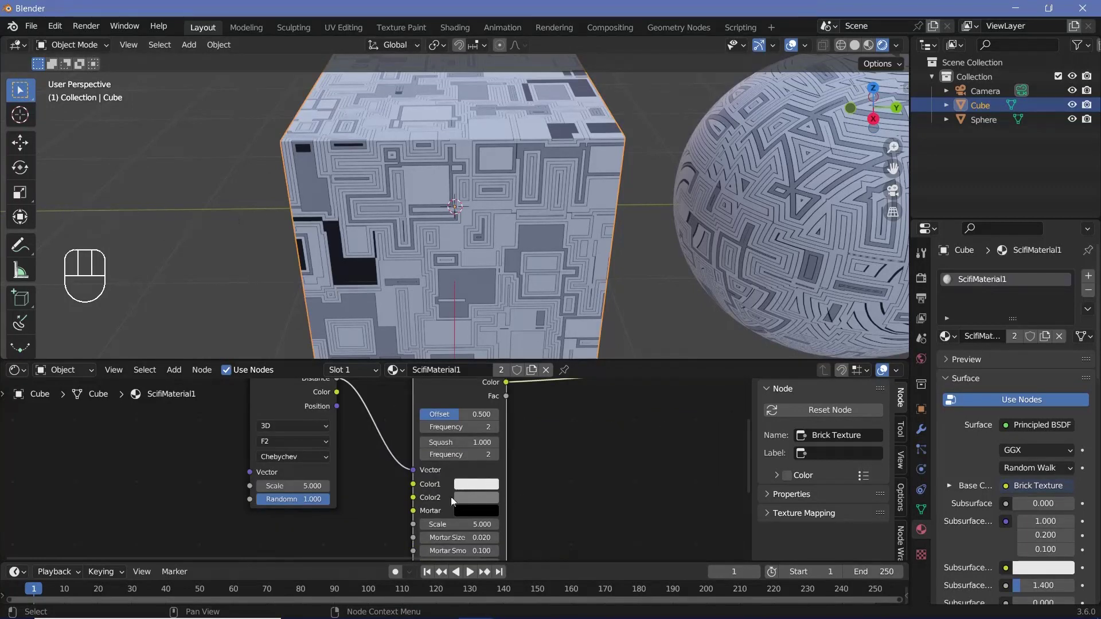
{"action": "left_click", "coordinate": [482, 485]}
{"action": "middle_click_drag", "start_coordinate": [550, 271], "coordinate": [582, 260]}
{"action": "scroll", "coordinate": [582, 260], "scroll_direction": "down", "scroll_amount": 3}
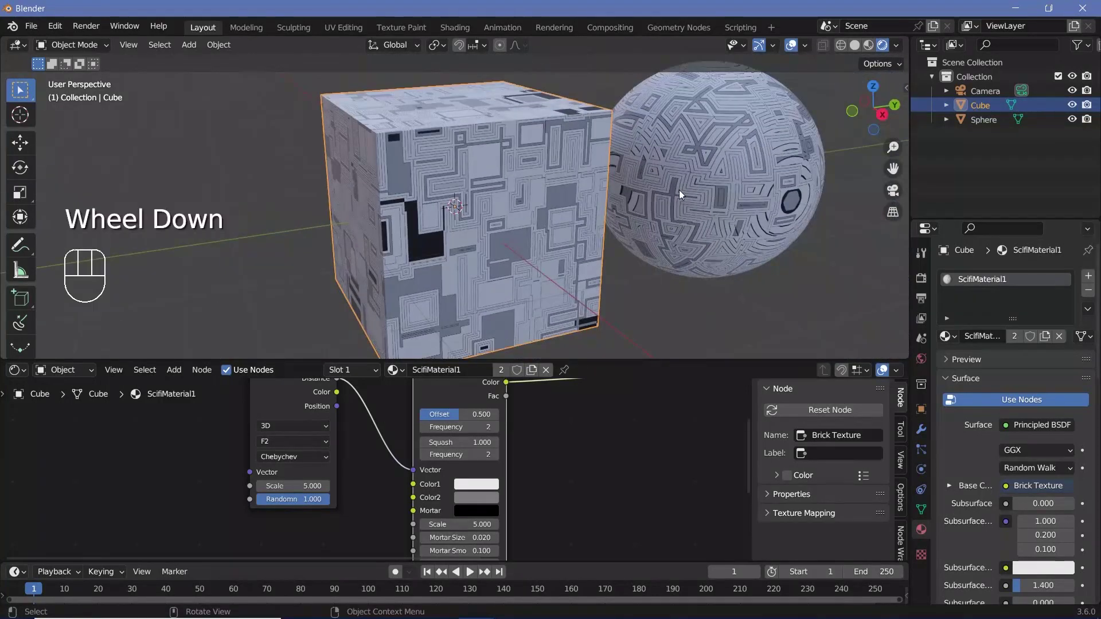
{"action": "left_click", "coordinate": [491, 485]}
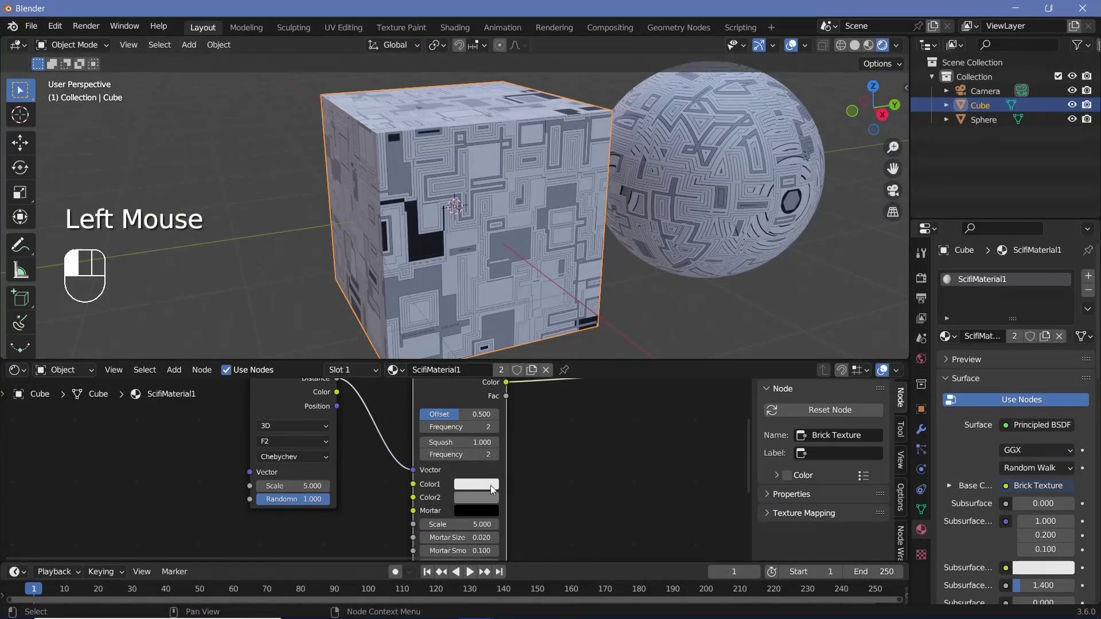
{"action": "left_click", "coordinate": [506, 328], "text": "ctrl"}
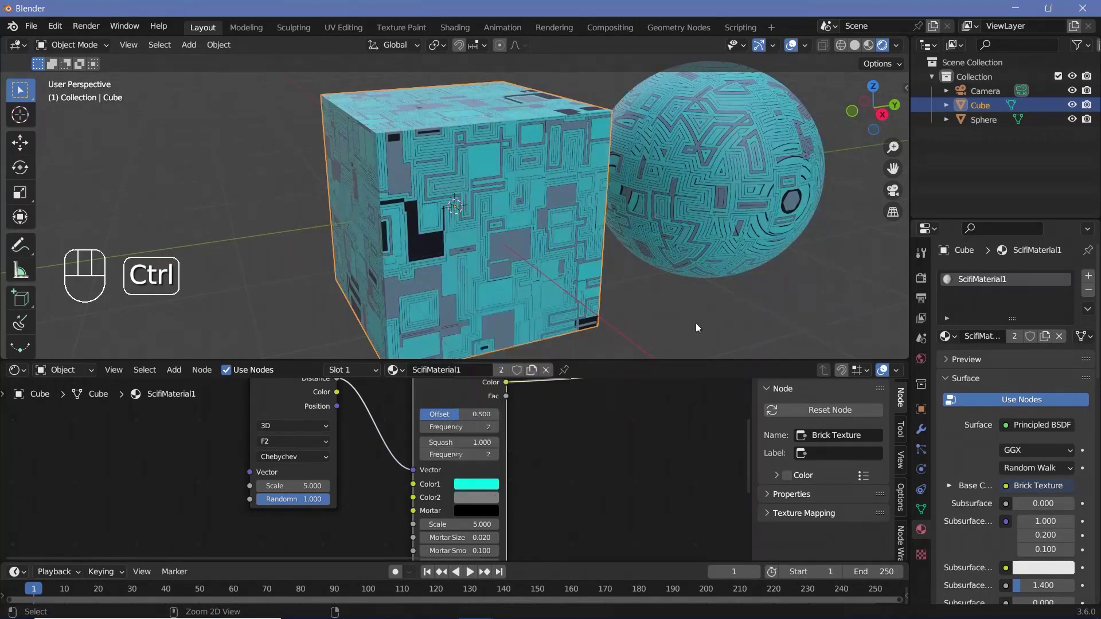
Step: Change the Brick Texture's Color2 to pure blue with hue 0.667, saturation 1 and value 1
{"action": "left_click", "coordinate": [480, 496]}
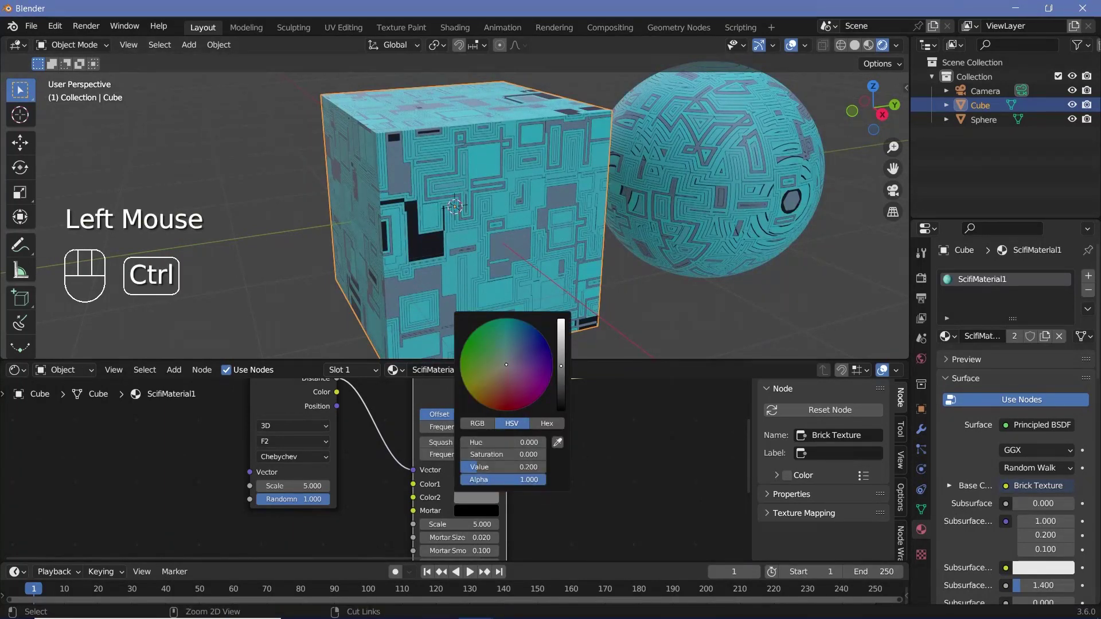
{"action": "left_click", "coordinate": [546, 341], "text": "ctrl"}
{"action": "left_click_drag", "start_coordinate": [561, 366], "coordinate": [561, 319]}
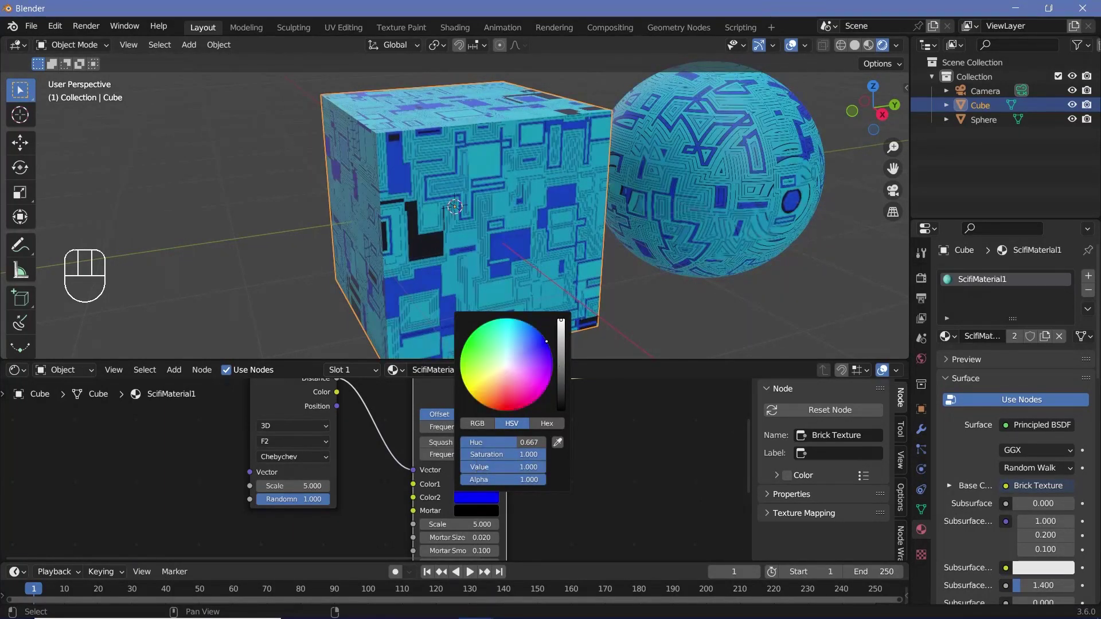
Step: Raise the Principled BSDF's Metallic value to 1
{"action": "scroll", "coordinate": [545, 483], "scroll_direction": "down", "scroll_amount": 3}
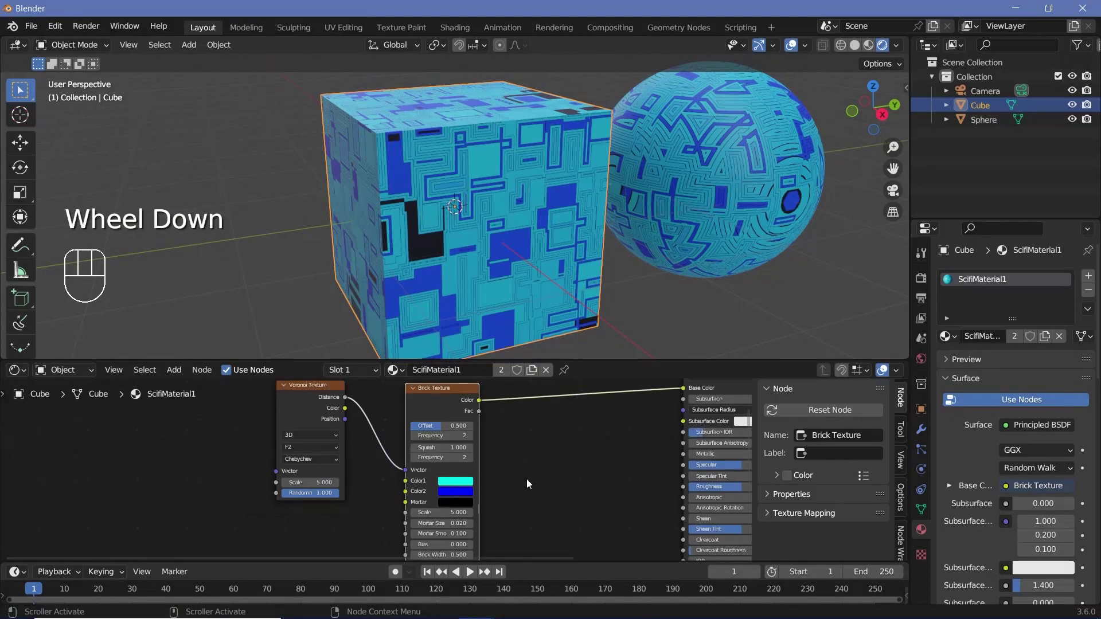
{"action": "middle_click_drag", "start_coordinate": [526, 478], "coordinate": [455, 528]}
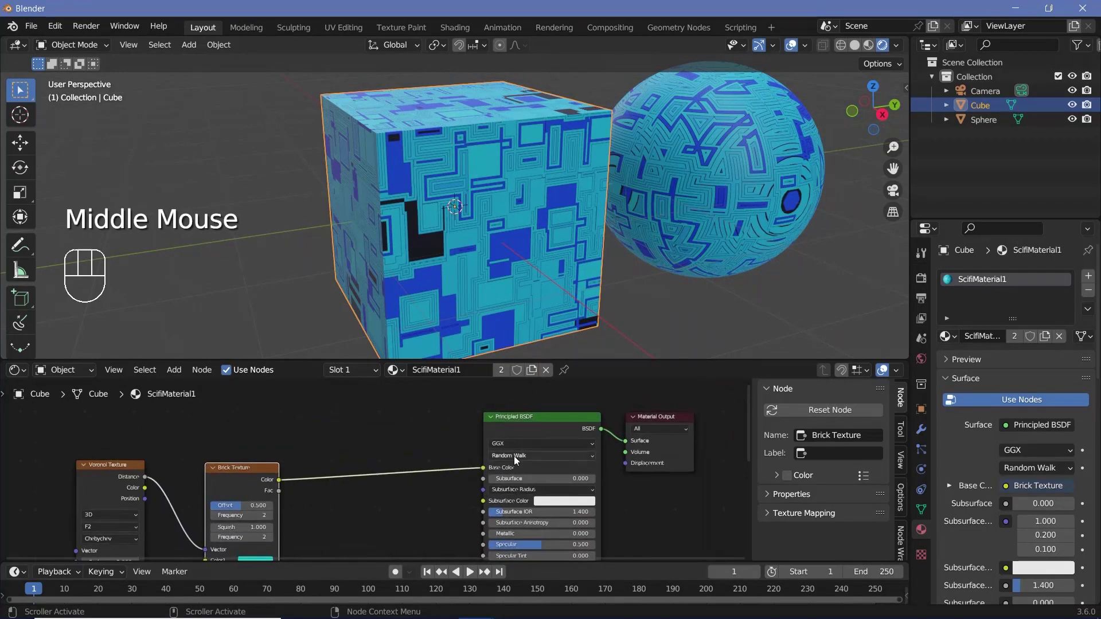
{"action": "middle_click_drag", "start_coordinate": [511, 463], "coordinate": [440, 447]}
{"action": "left_click_drag", "start_coordinate": [482, 499], "coordinate": [574, 499]}
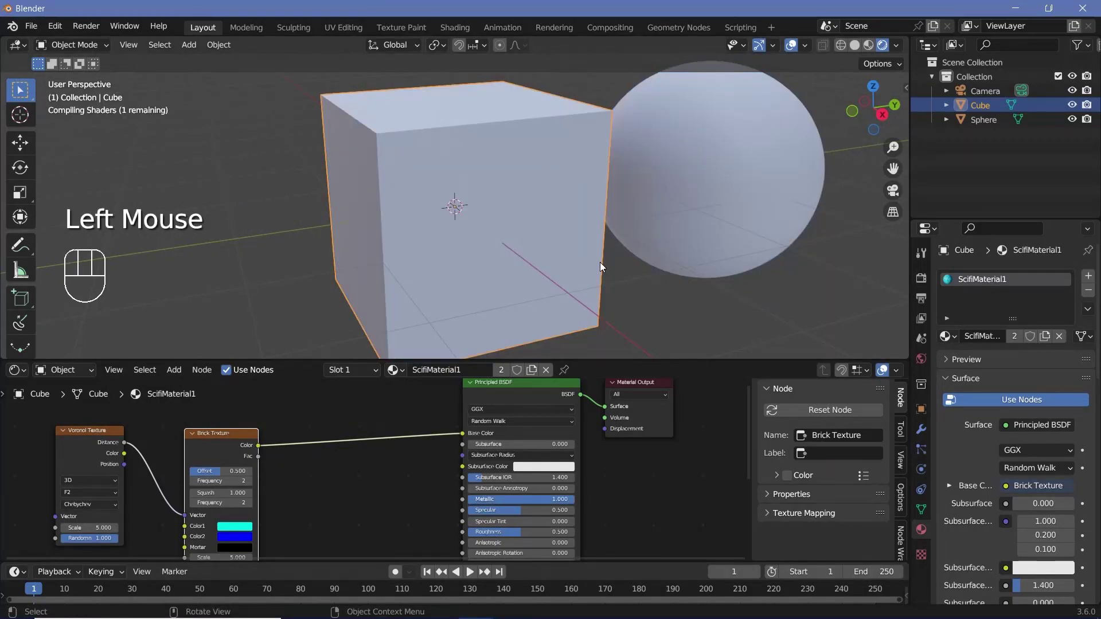
{"action": "scroll", "coordinate": [600, 263], "scroll_direction": "down", "scroll_amount": 1}
{"action": "scroll", "coordinate": [581, 233], "scroll_direction": "up", "scroll_amount": 3}
{"action": "middle_click_drag", "start_coordinate": [580, 233], "coordinate": [487, 207]}
Step: Add a Color Ramp node that takes the Brick Texture's Color as Fac and drives the Principled BSDF's Roughness
{"action": "scroll", "coordinate": [271, 435], "scroll_direction": "down", "scroll_amount": 2}
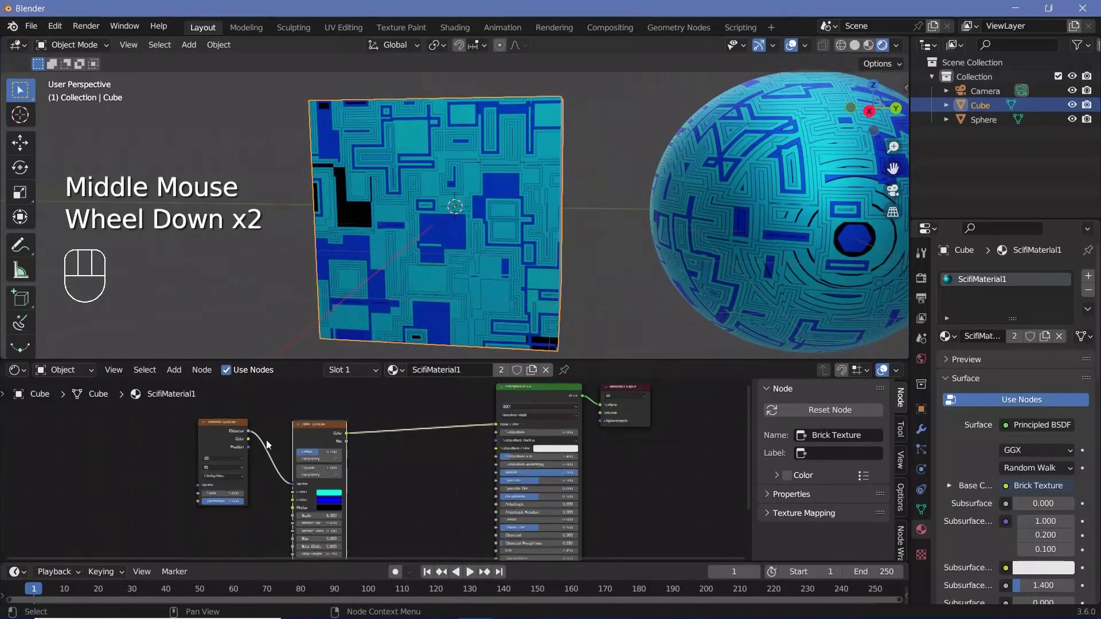
{"action": "left_click_drag", "start_coordinate": [304, 425], "coordinate": [276, 425]}
{"action": "scroll", "coordinate": [394, 469], "scroll_direction": "up", "scroll_amount": 2}
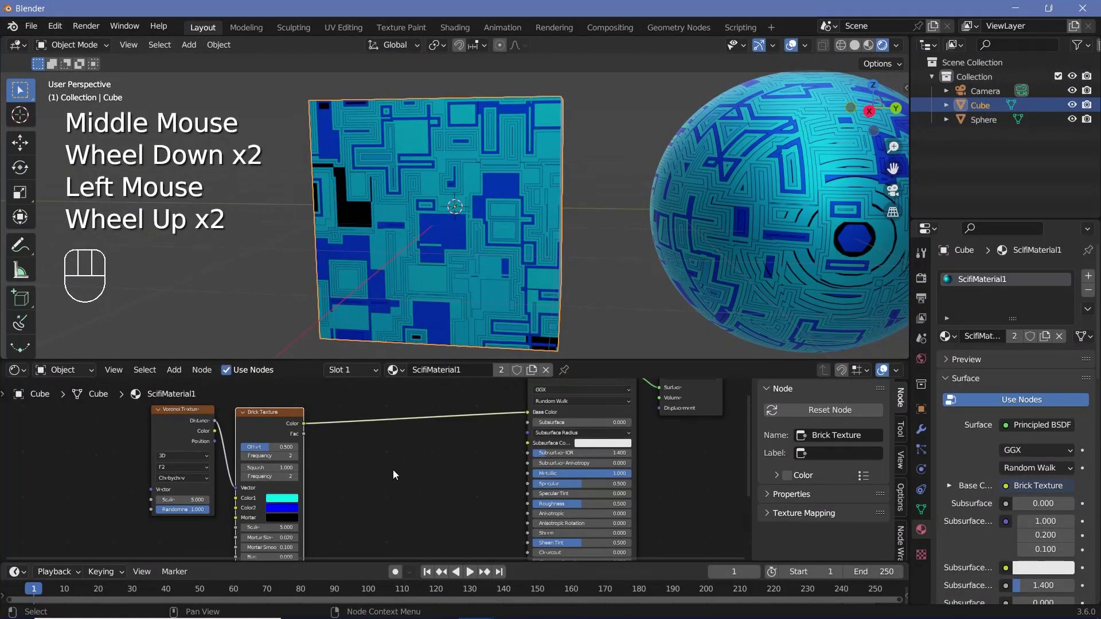
{"action": "left_click", "coordinate": [382, 484]}
{"action": "key", "text": "shift+a"}
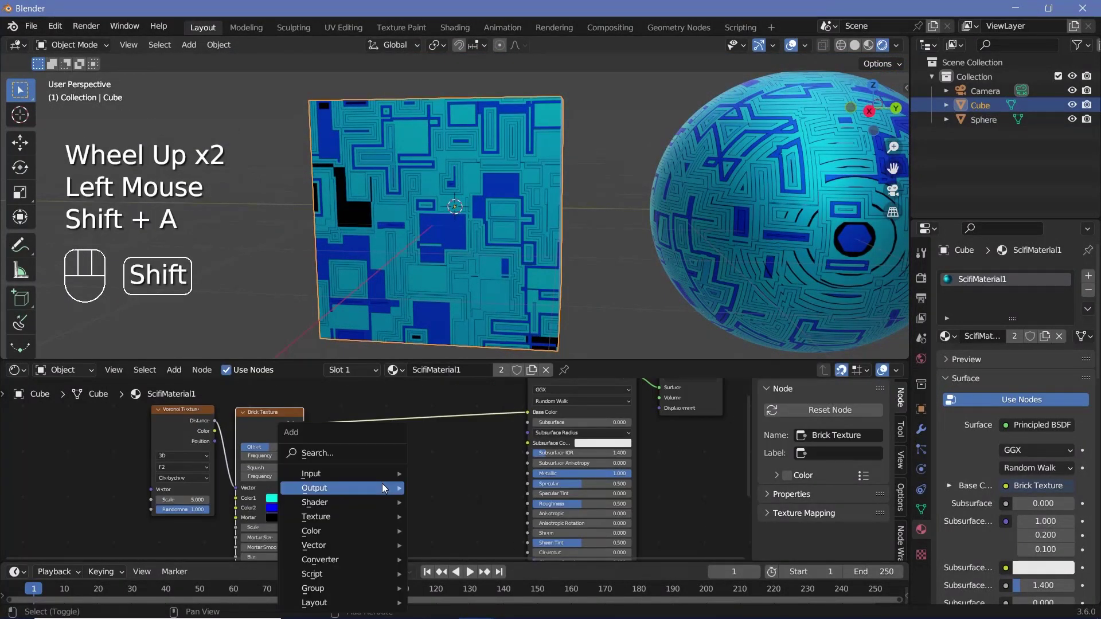
{"action": "left_click", "coordinate": [355, 455]}
{"action": "type", "text": "c"}
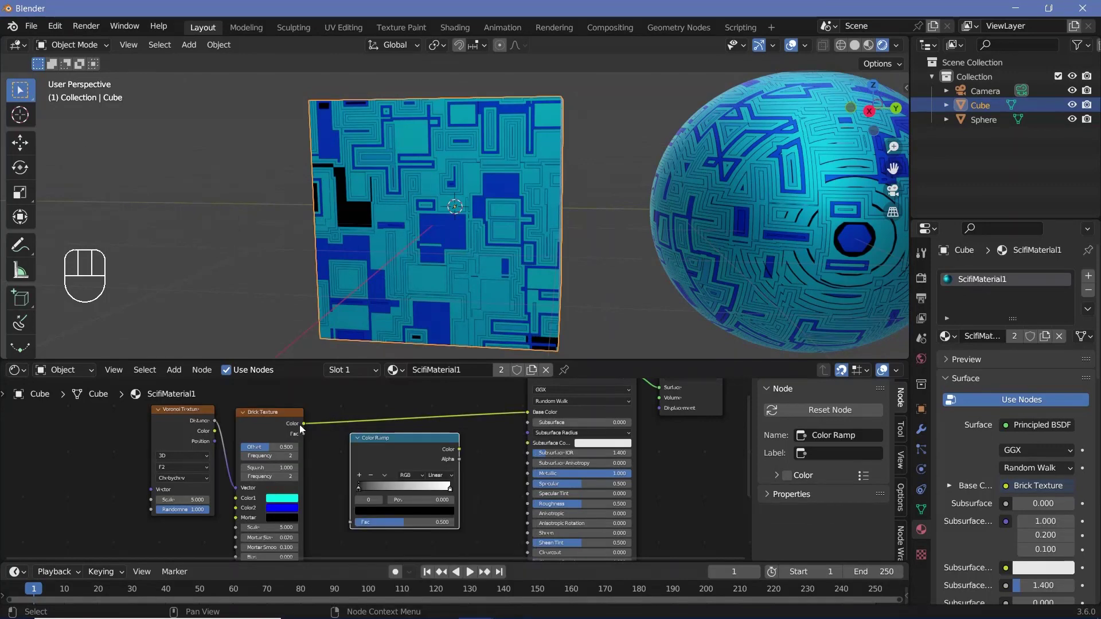
{"action": "left_click_drag", "start_coordinate": [303, 423], "coordinate": [356, 524]}
{"action": "left_click_drag", "start_coordinate": [456, 450], "coordinate": [529, 502]}
Step: Set the Color Ramp's interpolation to Constant and slide its white stop to about 0.48
{"action": "scroll", "coordinate": [480, 470], "scroll_direction": "up", "scroll_amount": 3}
{"action": "left_click", "coordinate": [480, 470]}
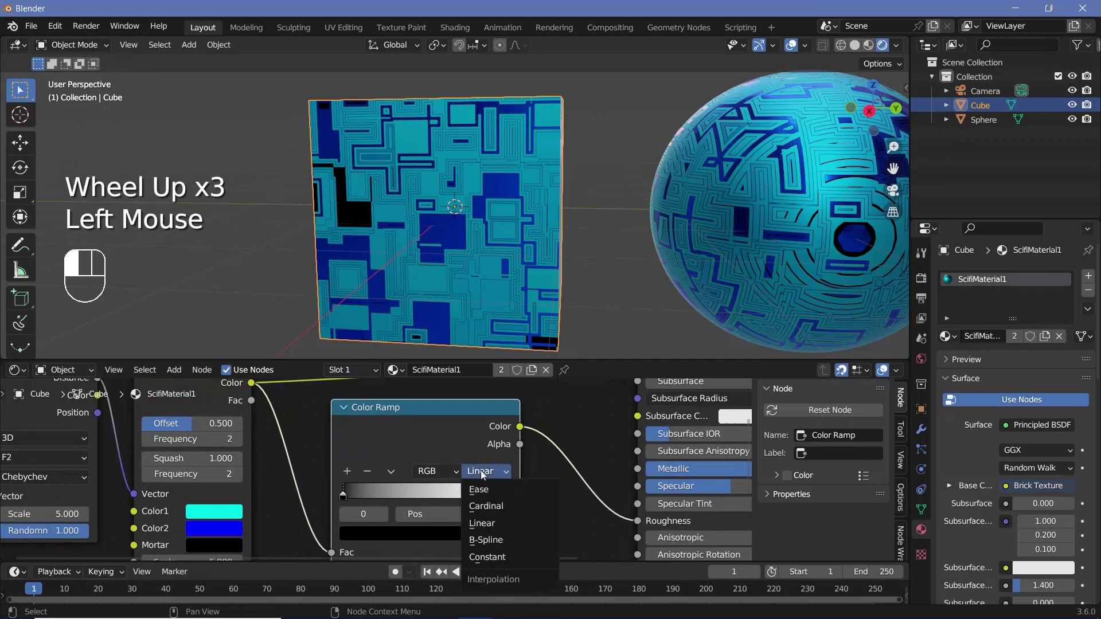
{"action": "left_click", "coordinate": [487, 557]}
{"action": "left_click", "coordinate": [499, 493]}
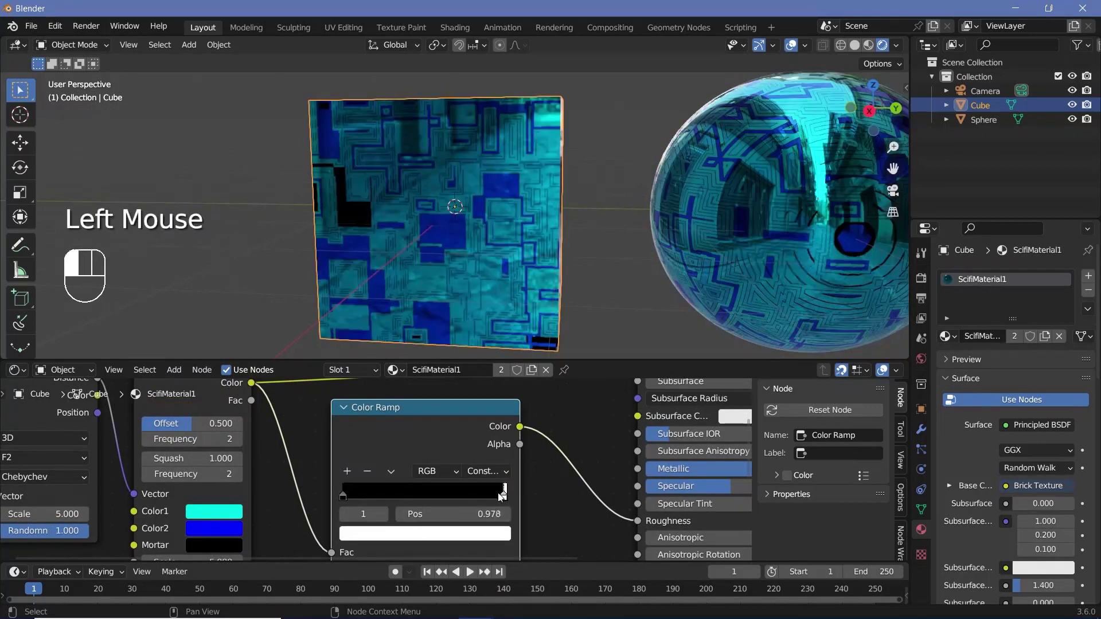
Step: Lighten the Color Ramp's black stop to a grey with value 0.3
{"action": "left_click", "coordinate": [344, 496]}
{"action": "left_click", "coordinate": [378, 533]}
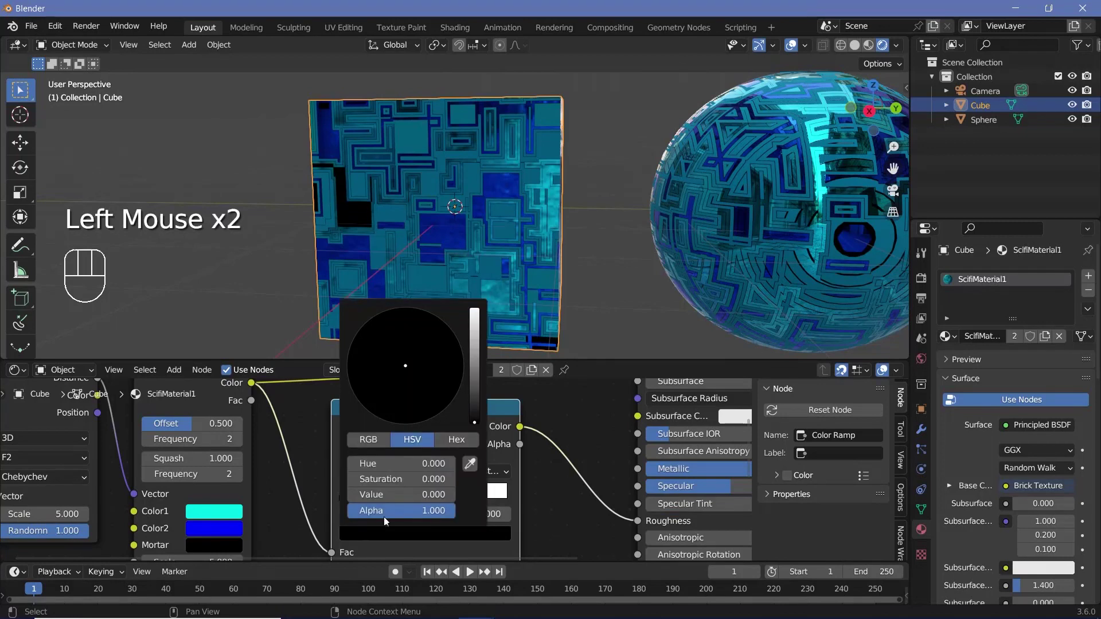
{"action": "left_click", "coordinate": [402, 489]}
{"action": "type", "text": "0.3"}
{"action": "key", "text": "Return"}
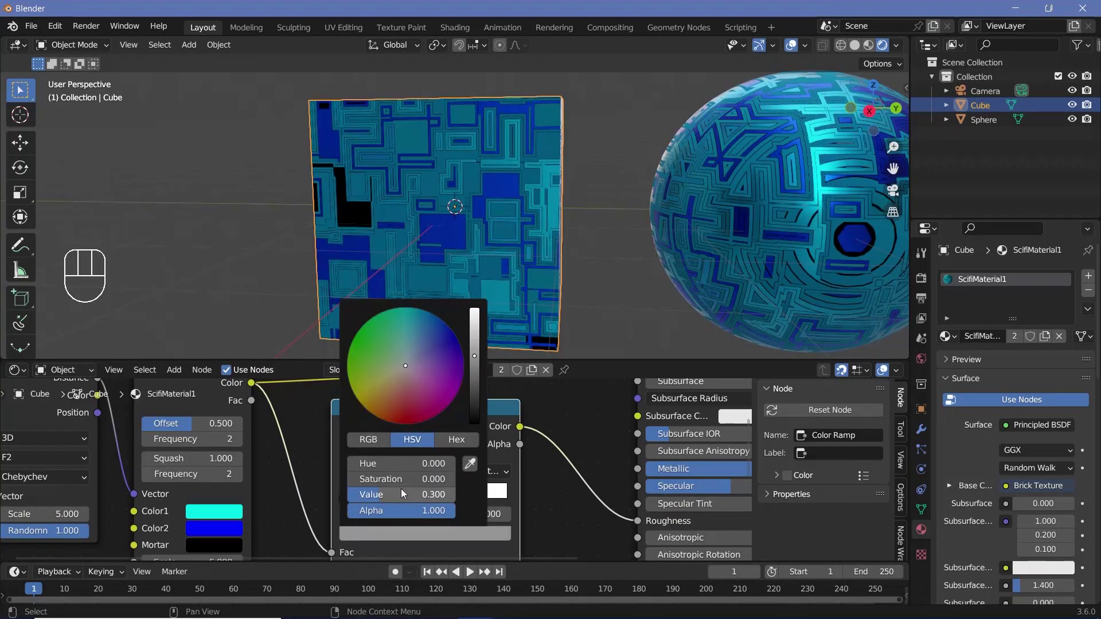
Step: Darken the Color Ramp's white stop to value 0.8
{"action": "left_click", "coordinate": [422, 496]}
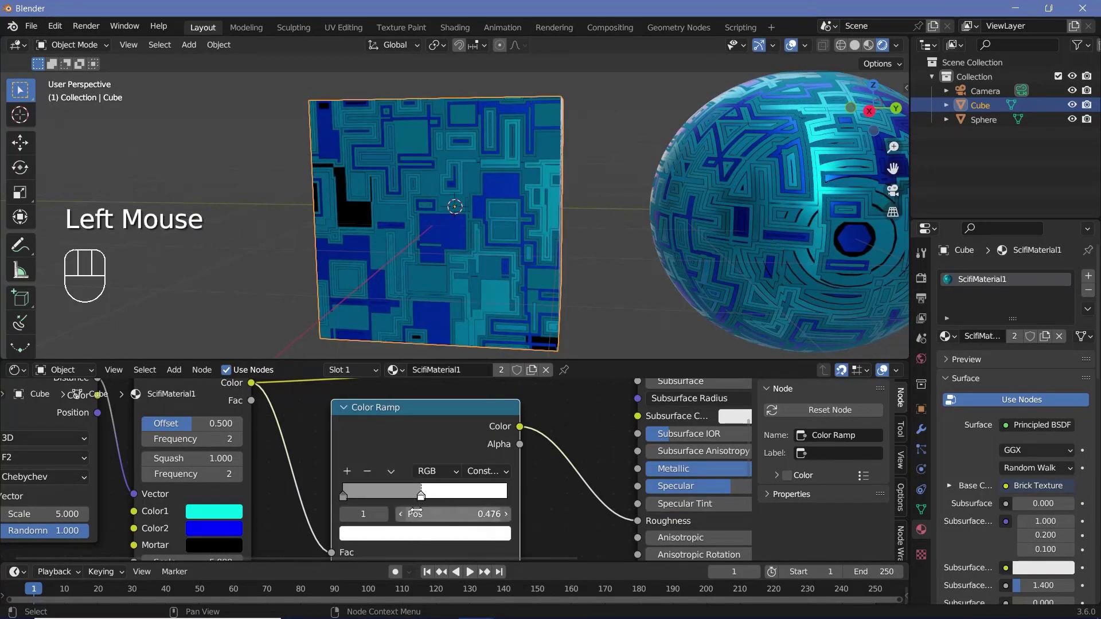
{"action": "left_click", "coordinate": [430, 534]}
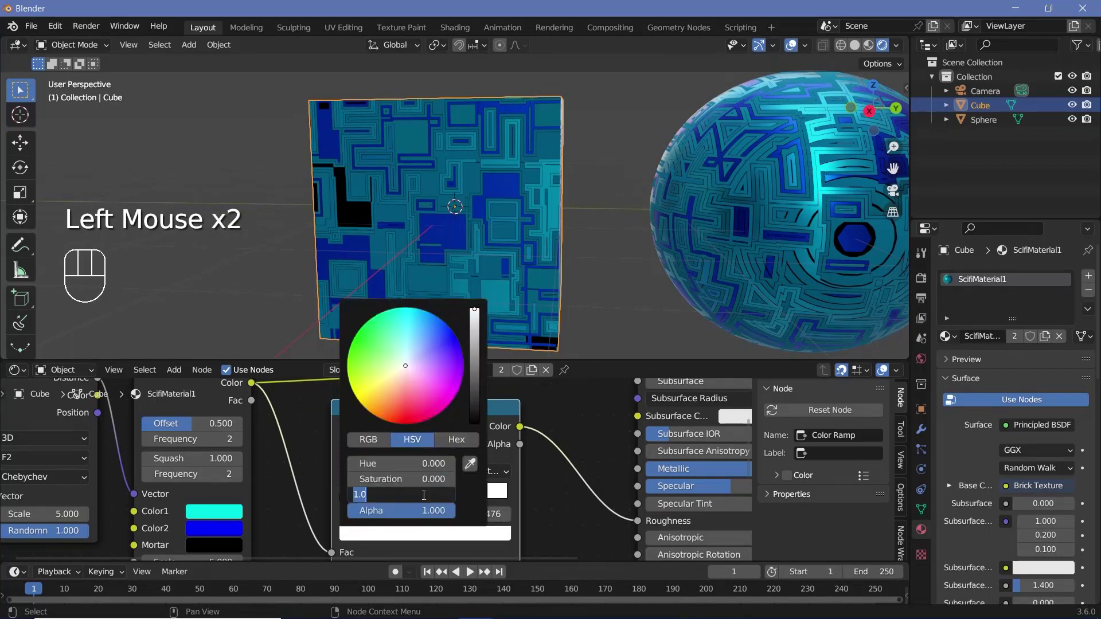
{"action": "left_click", "coordinate": [423, 495]}
{"action": "type", "text": "0.8"}
{"action": "key", "text": "Return"}
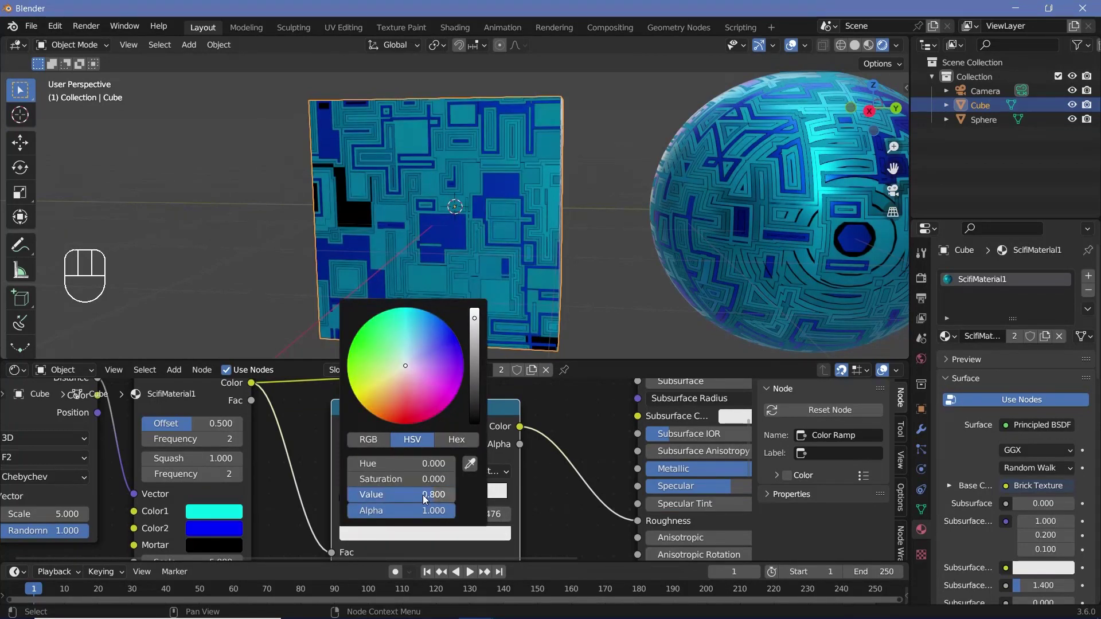
Step: Switch the Color Ramp's interpolation to Ease, move the dark stop slightly inward and place the light stop at about 0.78
{"action": "mouse_move", "coordinate": [553, 201]}
{"action": "middle_mouse_down"}
{"action": "mouse_move", "coordinate": [507, 167]}
{"action": "mouse_move", "coordinate": [542, 211]}
{"action": "middle_mouse_up"}
{"action": "scroll", "coordinate": [508, 171], "scroll_direction": "up", "scroll_amount": 1}
{"action": "scroll", "coordinate": [510, 177], "scroll_direction": "down", "scroll_amount": 2}
{"action": "scroll", "coordinate": [542, 211], "scroll_direction": "up", "scroll_amount": 2}
{"action": "scroll", "coordinate": [543, 211], "scroll_direction": "up", "scroll_amount": 1}
{"action": "left_click", "coordinate": [486, 471]}
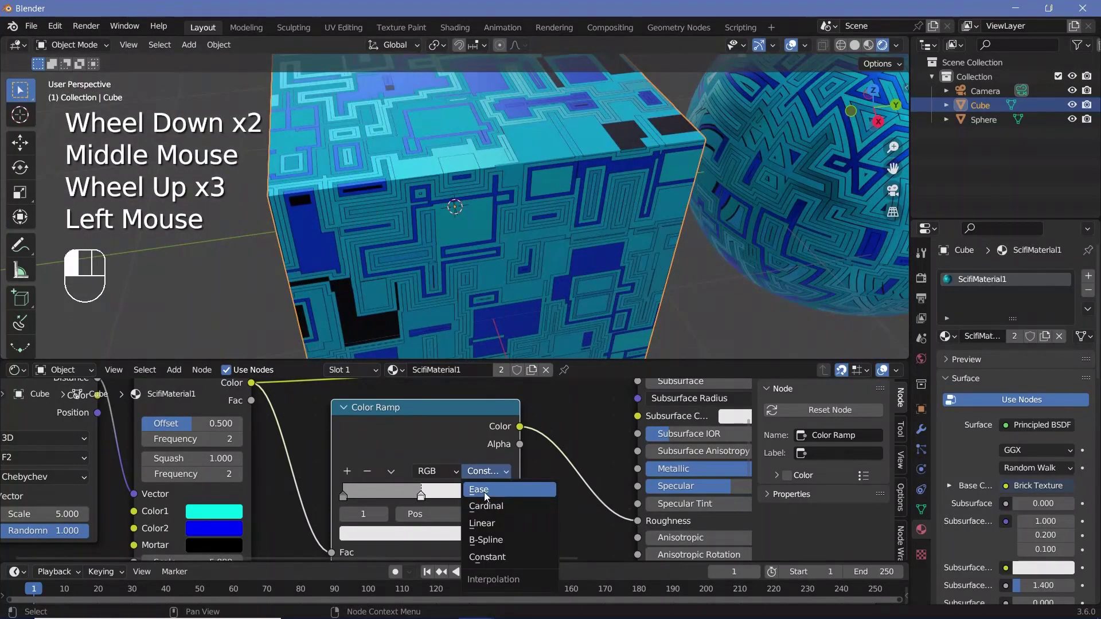
{"action": "left_click", "coordinate": [484, 492]}
{"action": "left_click_drag", "start_coordinate": [422, 497], "coordinate": [487, 497]}
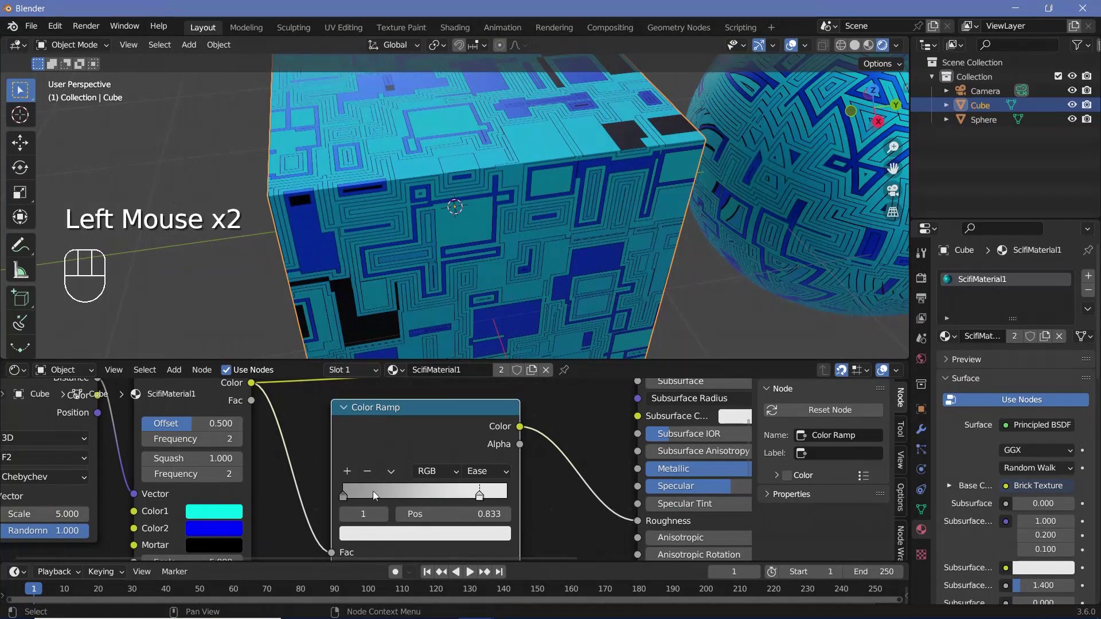
{"action": "left_click_drag", "start_coordinate": [343, 498], "coordinate": [370, 497]}
{"action": "left_click_drag", "start_coordinate": [477, 495], "coordinate": [471, 497]}
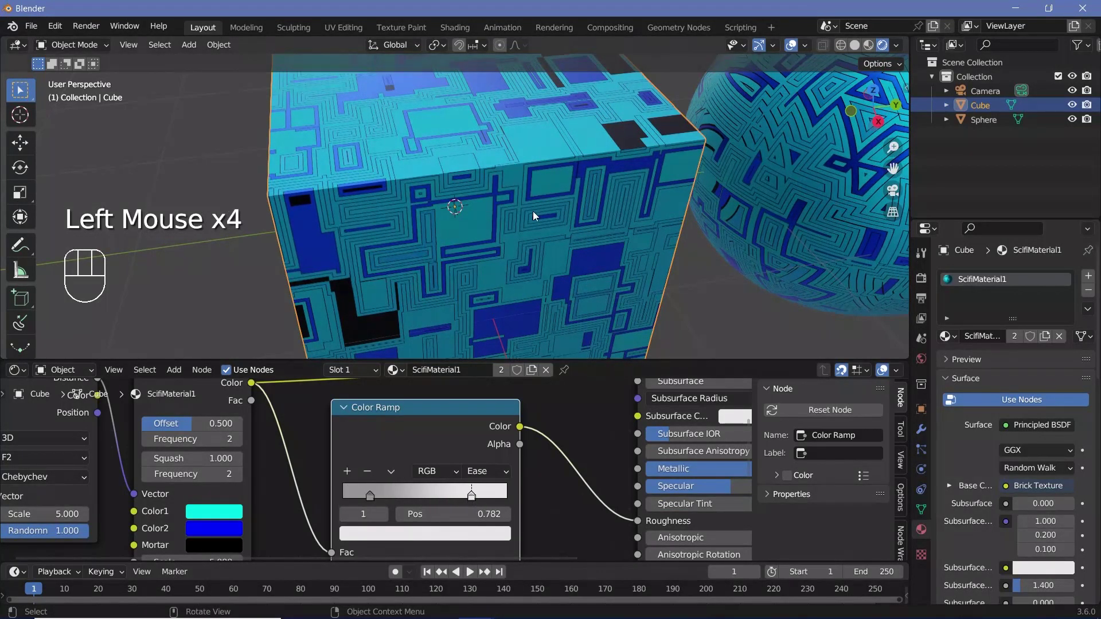
{"action": "scroll", "coordinate": [534, 213], "scroll_direction": "up", "scroll_amount": 2}
{"action": "scroll", "coordinate": [456, 184], "scroll_direction": "down", "scroll_amount": 2}
{"action": "scroll", "coordinate": [456, 185], "scroll_direction": "up", "scroll_amount": 2}
Step: Move the Voronoi Texture, Brick Texture and Color Ramp nodes farther from the Principled BSDF to make room
{"action": "scroll", "coordinate": [456, 185], "scroll_direction": "down", "scroll_amount": 2}
{"action": "scroll", "coordinate": [317, 463], "scroll_direction": "down", "scroll_amount": 2}
{"action": "left_click", "coordinate": [63, 431]}
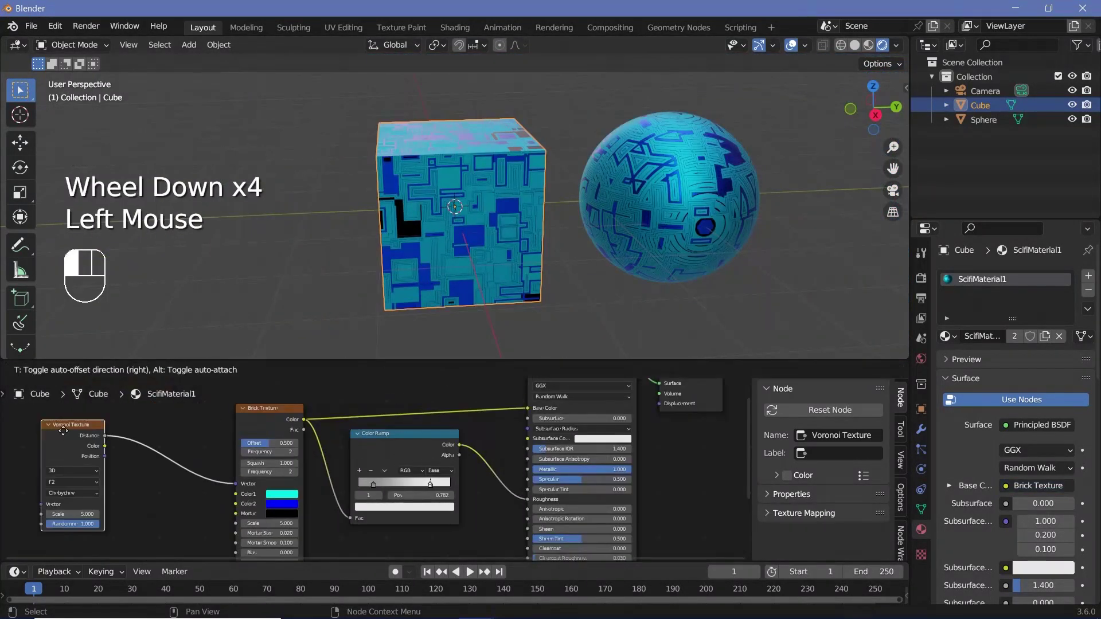
{"action": "left_click_drag", "start_coordinate": [235, 406], "coordinate": [113, 422]}
{"action": "left_click", "coordinate": [355, 440]}
{"action": "middle_click_drag", "start_coordinate": [356, 440], "coordinate": [303, 383]}
Step: Add a Bump node below the Color Ramp
{"action": "key", "text": "shift+a"}
{"action": "left_click", "coordinate": [397, 452]}
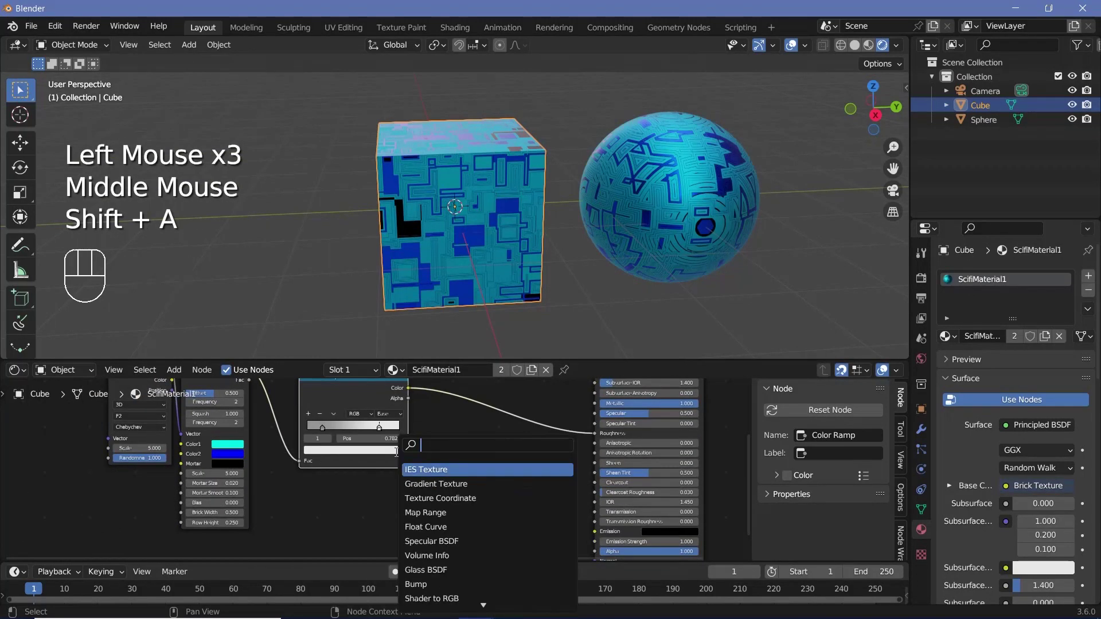
{"action": "type", "text": "bump"}
{"action": "key", "text": "Return"}
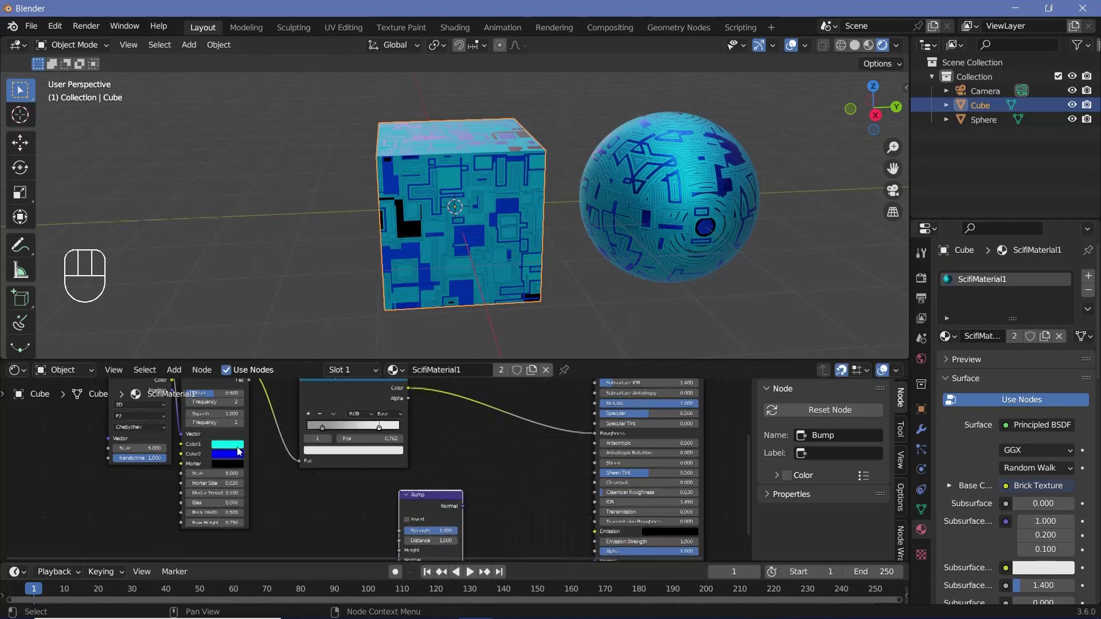
{"action": "left_click", "coordinate": [427, 504]}
Step: Connect the Brick Texture's Color to the Bump's Height and the Bump's Normal to the Principled BSDF's Normal
{"action": "scroll", "coordinate": [344, 453], "scroll_direction": "down", "scroll_amount": 1}
{"action": "scroll", "coordinate": [239, 453], "scroll_direction": "down", "scroll_amount": 1}
{"action": "left_click_drag", "start_coordinate": [290, 403], "coordinate": [354, 511]}
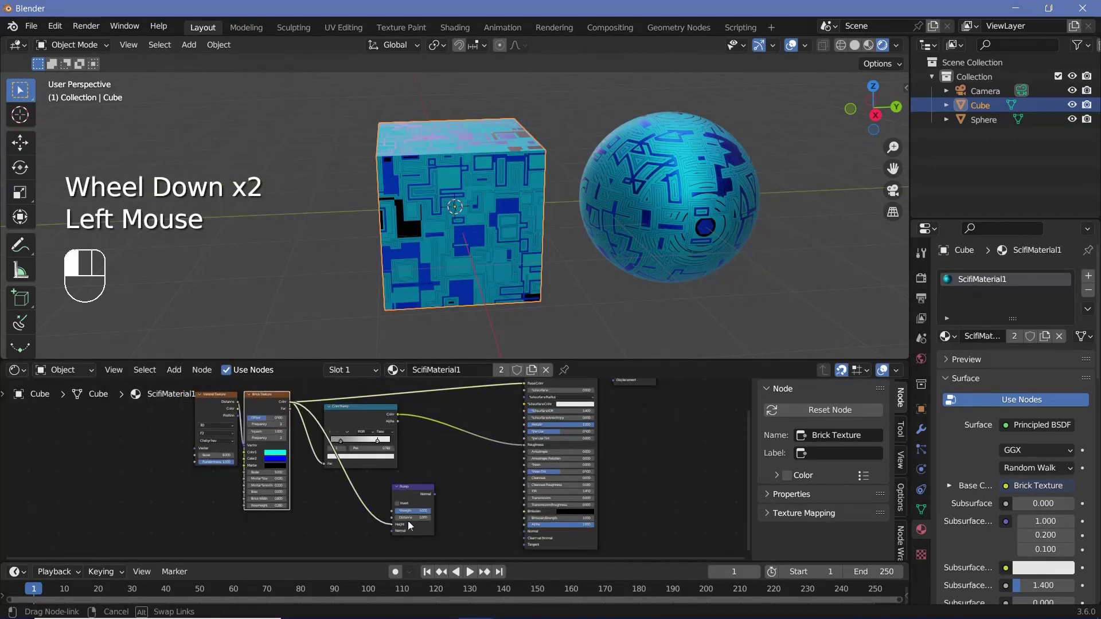
{"action": "left_click_drag", "start_coordinate": [424, 519], "coordinate": [531, 532]}
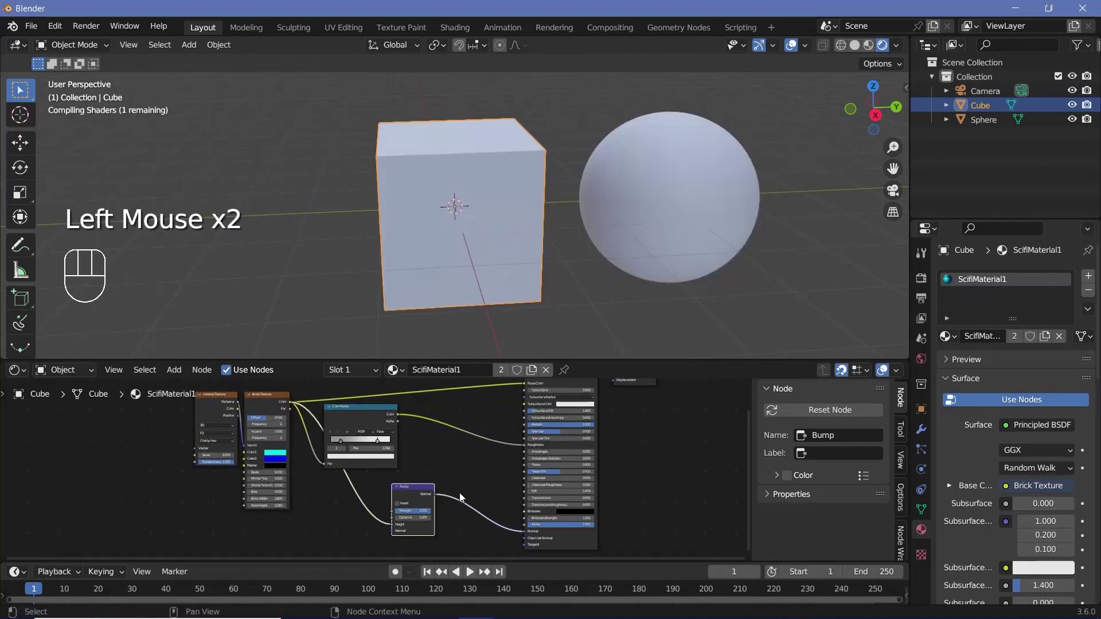
Step: Examine the bump detail on the cube and the sphere up close and from a distance
{"action": "middle_click_drag", "start_coordinate": [550, 298], "coordinate": [473, 270]}
{"action": "scroll", "coordinate": [474, 294], "scroll_direction": "up", "scroll_amount": 2}
{"action": "middle_click_drag", "start_coordinate": [474, 269], "coordinate": [510, 288], "text": "shift"}
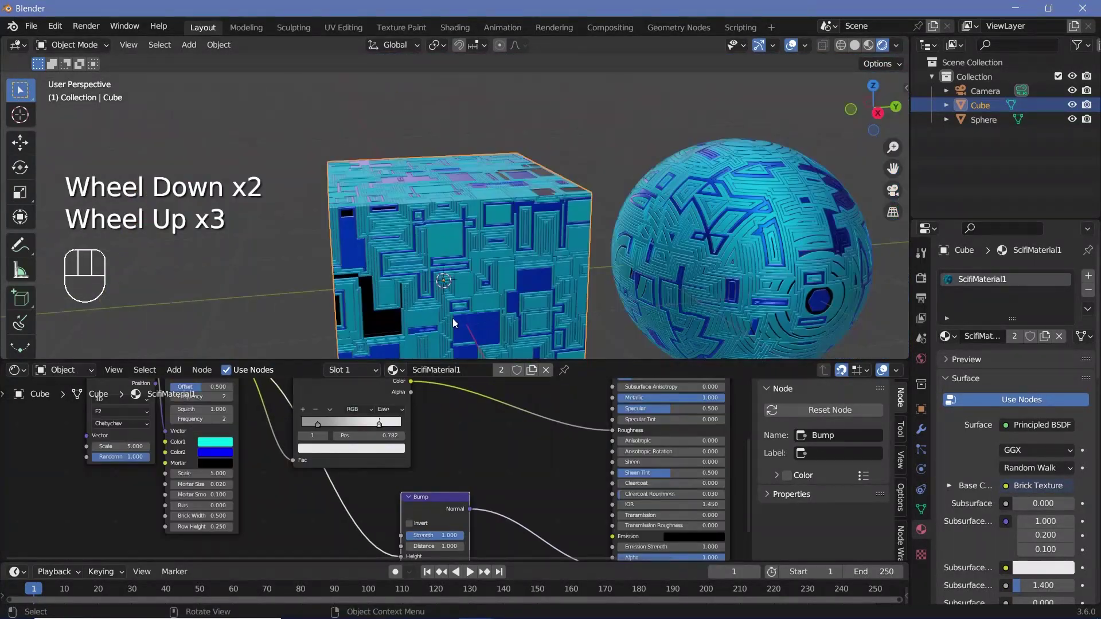
{"action": "middle_click_drag", "start_coordinate": [452, 318], "coordinate": [449, 344]}
{"action": "left_click_drag", "start_coordinate": [442, 536], "coordinate": [404, 531]}
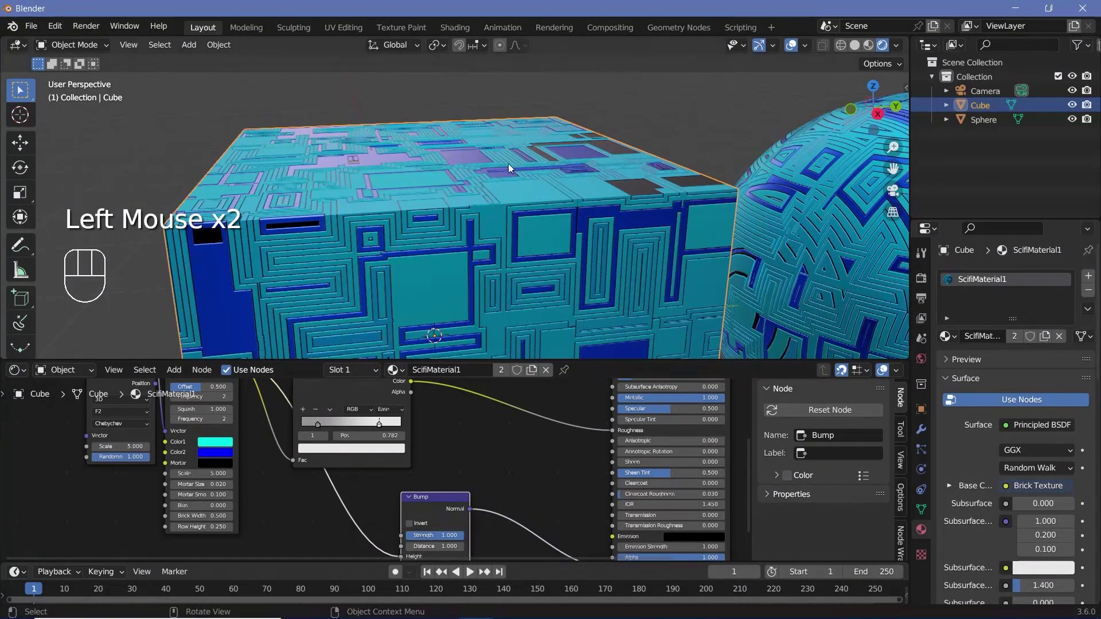
{"action": "scroll", "coordinate": [422, 191], "scroll_direction": "down", "scroll_amount": 3}
{"action": "middle_click_drag", "start_coordinate": [422, 191], "coordinate": [607, 257]}
{"action": "scroll", "coordinate": [536, 208], "scroll_direction": "down", "scroll_amount": 1}
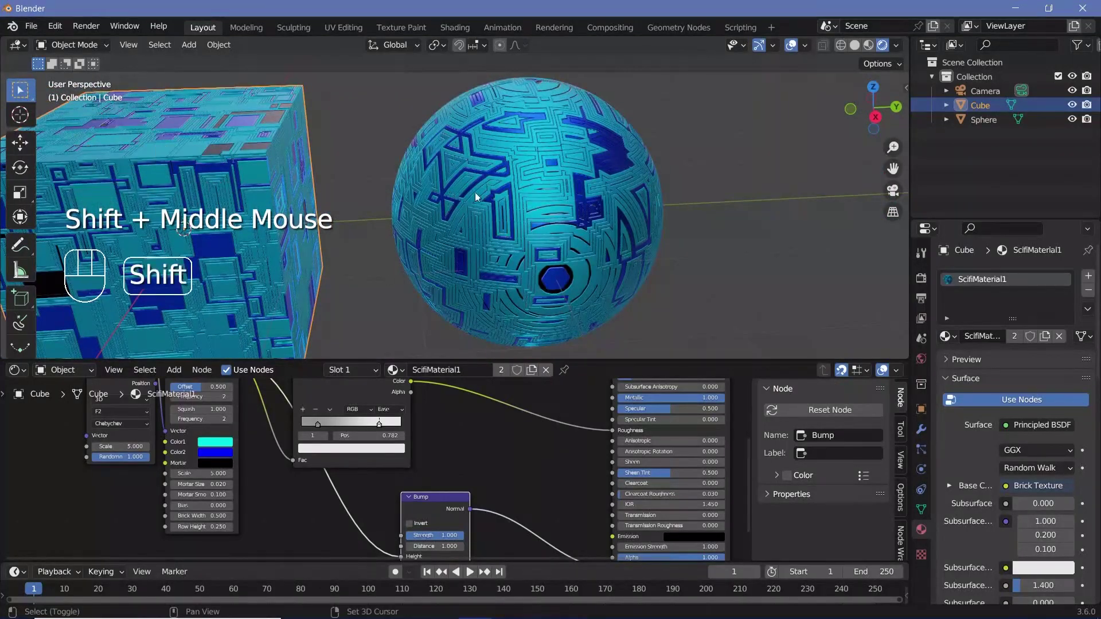
{"action": "middle_click_drag", "start_coordinate": [508, 195], "coordinate": [498, 176], "text": "shift"}
{"action": "middle_click_drag", "start_coordinate": [314, 259], "coordinate": [483, 176]}
{"action": "scroll", "coordinate": [506, 183], "scroll_direction": "down", "scroll_amount": 2}
{"action": "scroll", "coordinate": [483, 173], "scroll_direction": "down", "scroll_amount": 2}
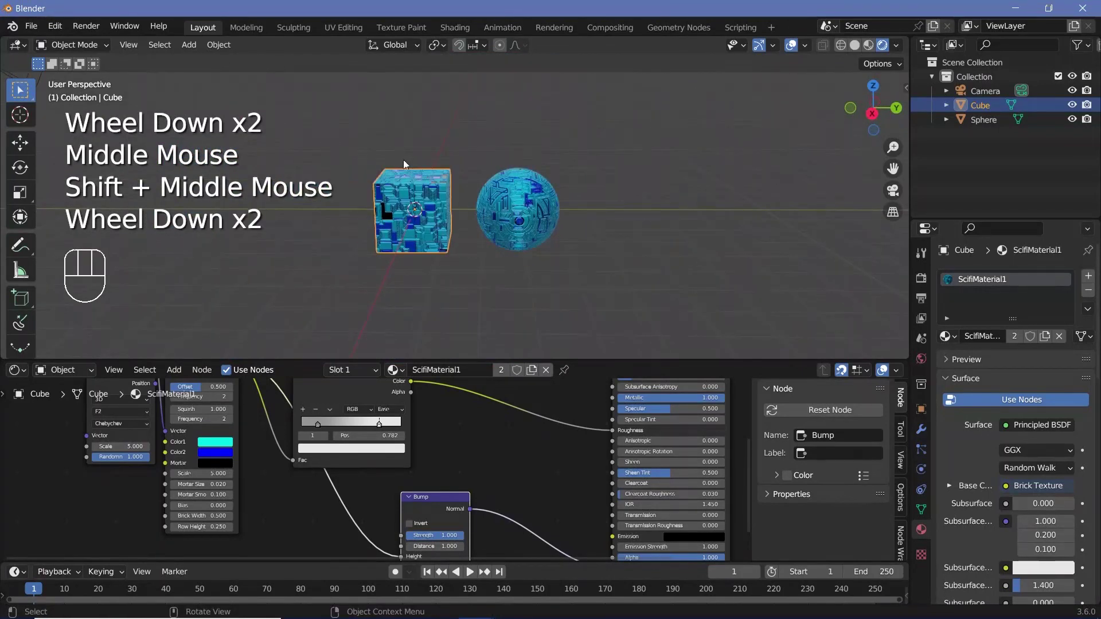
Step: Duplicate the cube and sphere together and place the copies farther along the Y axis
{"action": "left_click_drag", "start_coordinate": [376, 136], "coordinate": [579, 275]}
{"action": "middle_click_drag", "start_coordinate": [581, 277], "coordinate": [493, 259], "text": "shift"}
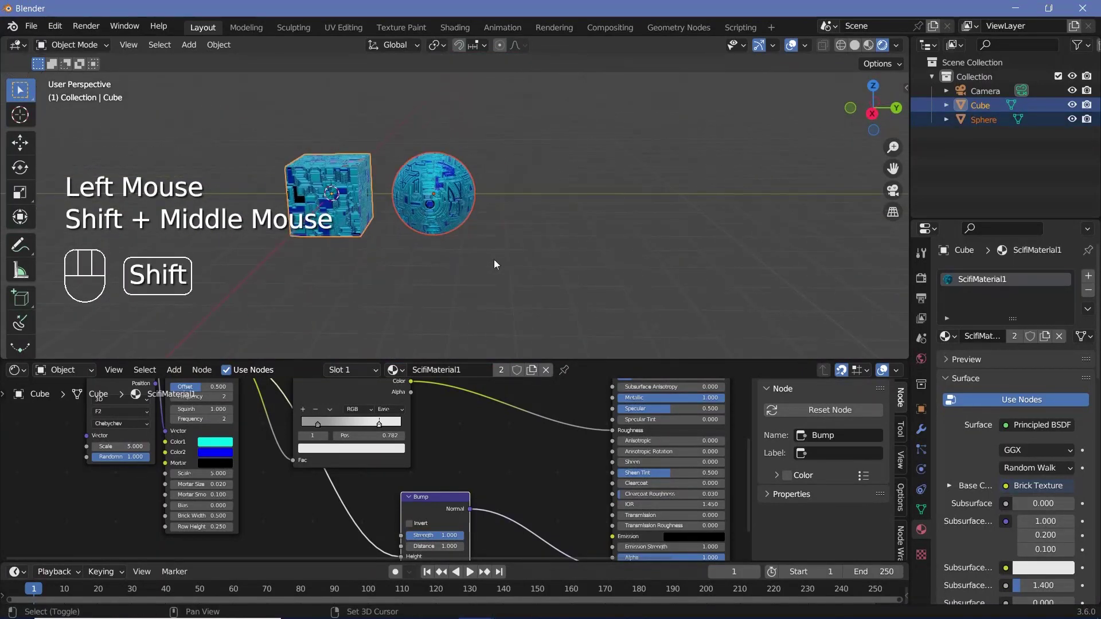
{"action": "key", "text": "shift+d"}
{"action": "left_click", "coordinate": [782, 268]}
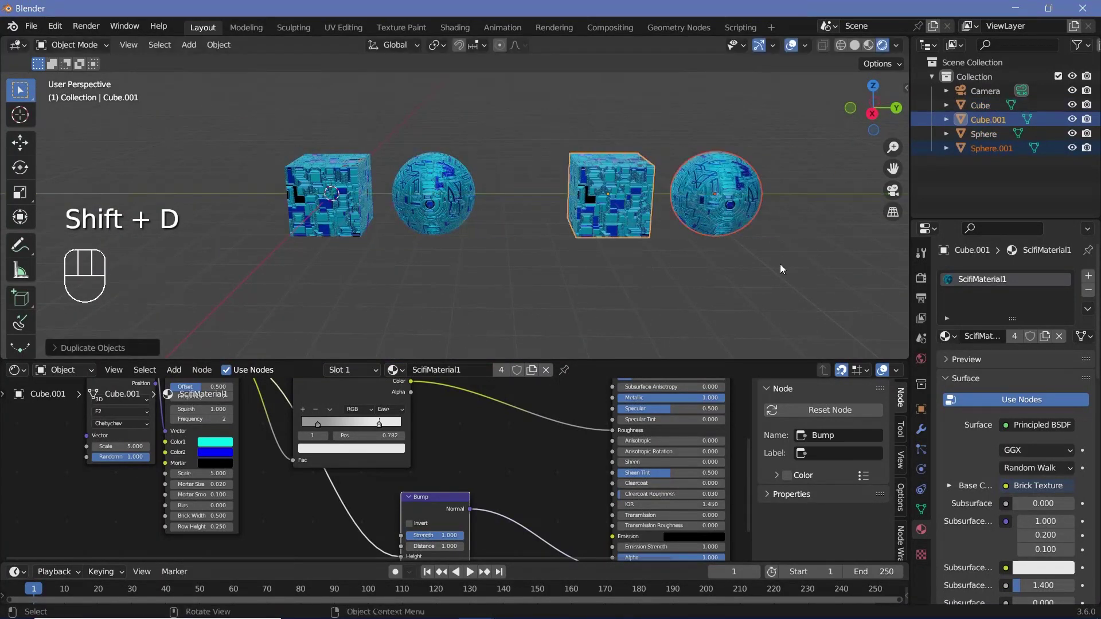
Step: Give the duplicated cube its own copy of the material and rename it ScifiMaterial2
{"action": "middle_click_drag", "start_coordinate": [782, 268], "coordinate": [576, 265], "text": "shift"}
{"action": "scroll", "coordinate": [576, 265], "scroll_direction": "up", "scroll_amount": 2}
{"action": "left_click", "coordinate": [388, 243]}
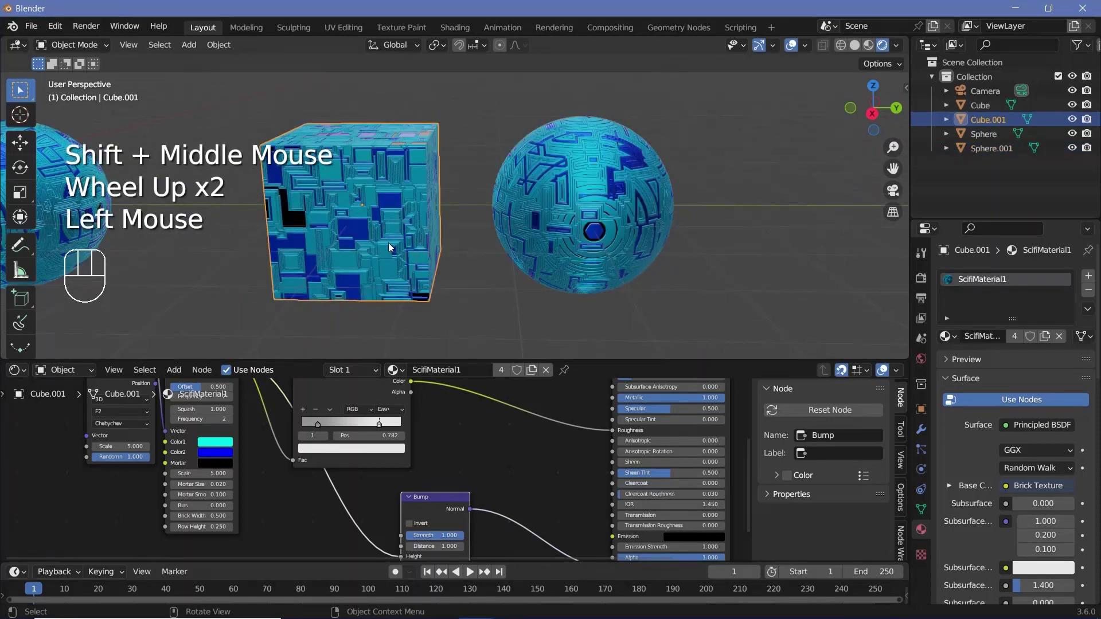
{"action": "left_click", "coordinate": [529, 374]}
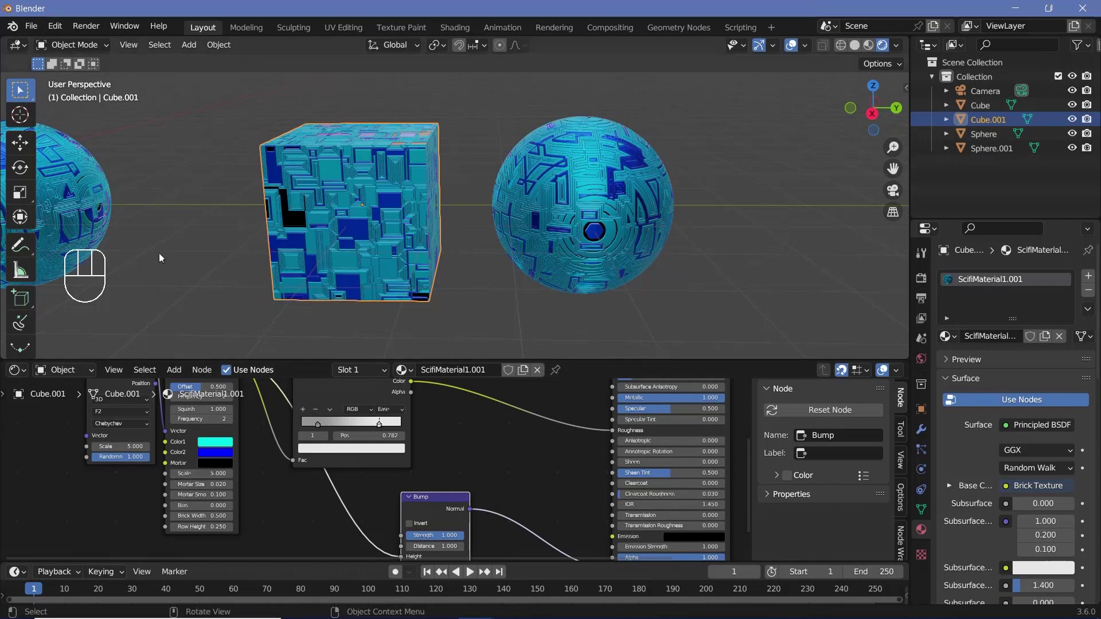
{"action": "left_click", "coordinate": [467, 370]}
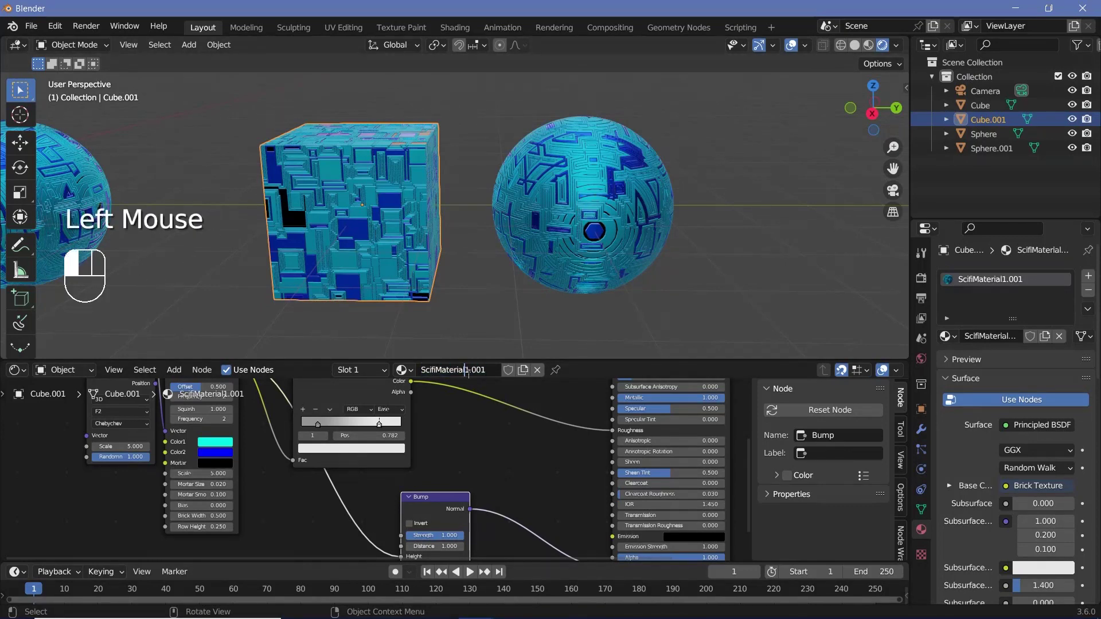
Step: Link the duplicated cube's material to the duplicated sphere
{"action": "left_click", "coordinate": [594, 215]}
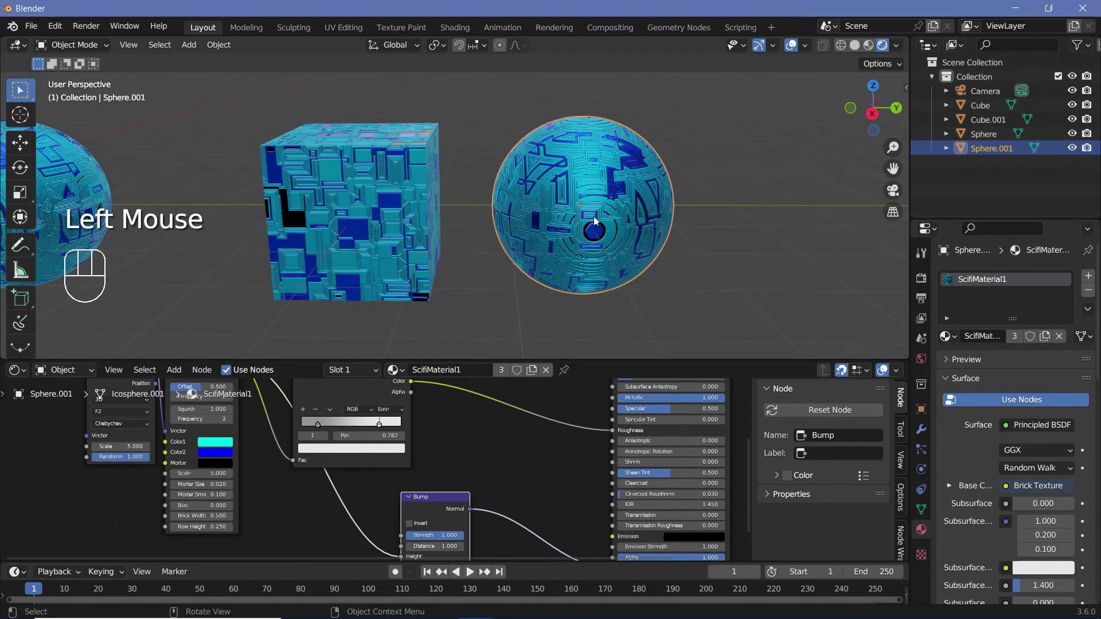
{"action": "left_click", "coordinate": [416, 178], "text": "shift"}
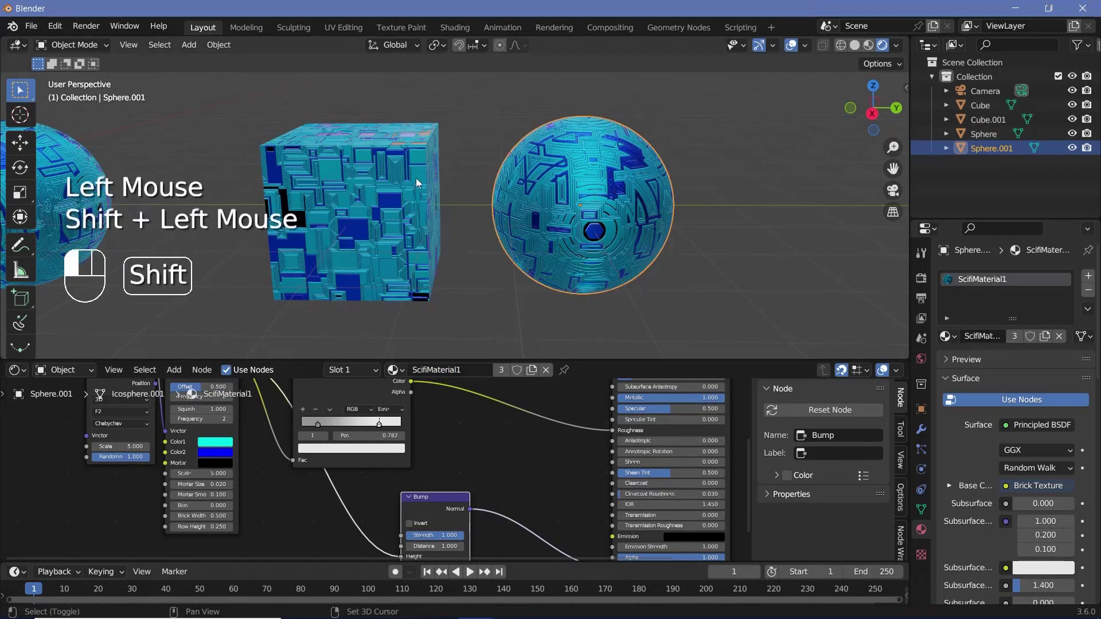
{"action": "key", "text": "ctrl+l"}
{"action": "left_click", "coordinate": [397, 208]}
Step: Move the Voronoi Texture node away from the Brick Texture to make room for mapping nodes
{"action": "scroll", "coordinate": [367, 470], "scroll_direction": "down", "scroll_amount": 2}
{"action": "middle_click_drag", "start_coordinate": [367, 471], "coordinate": [333, 476]}
{"action": "scroll", "coordinate": [332, 475], "scroll_direction": "up", "scroll_amount": 3}
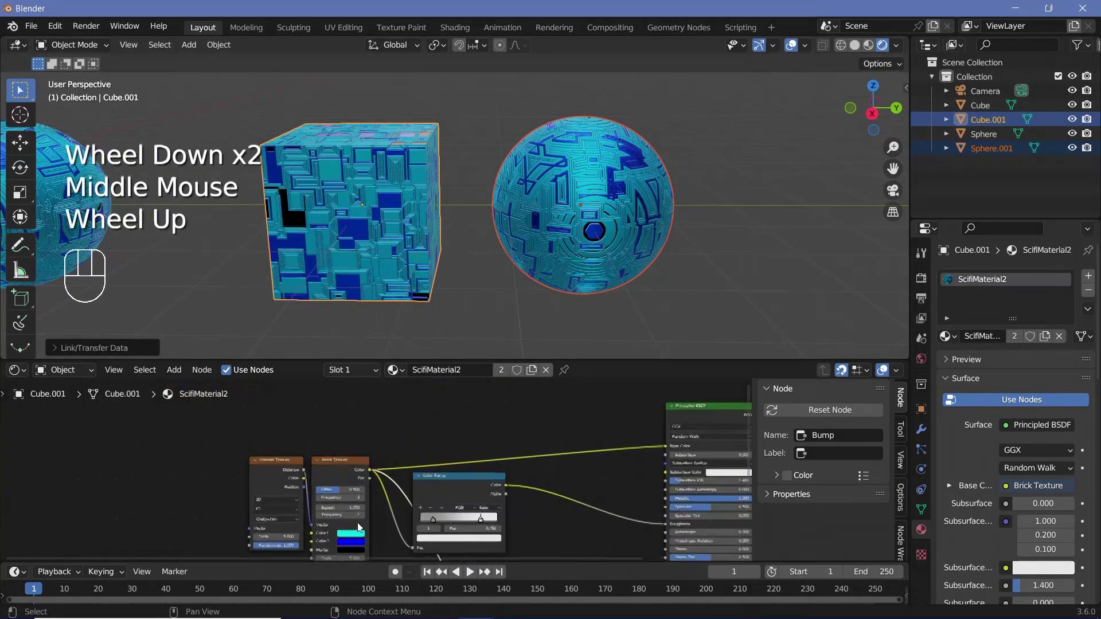
{"action": "left_click", "coordinate": [331, 476]}
{"action": "left_click_drag", "start_coordinate": [269, 481], "coordinate": [137, 491]}
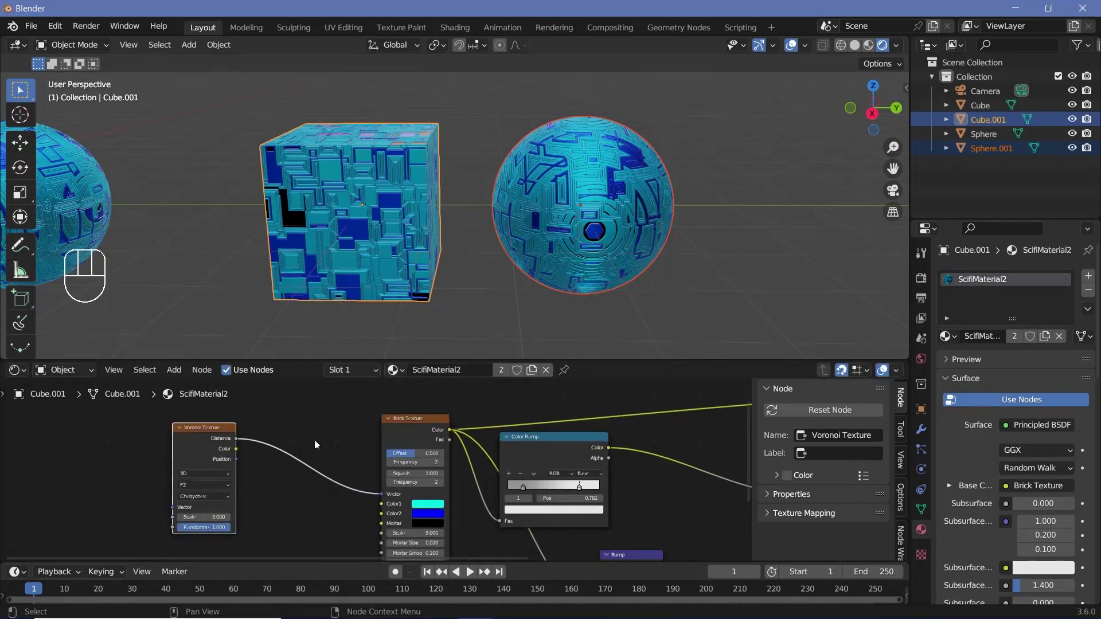
{"action": "right_click_drag", "start_coordinate": [318, 439], "coordinate": [307, 504], "text": "ctrl"}
{"action": "left_click_drag", "start_coordinate": [201, 456], "coordinate": [256, 558]}
{"action": "middle_click_drag", "start_coordinate": [204, 505], "coordinate": [302, 531]}
Step: Add Texture Coordinate and Mapping nodes to the Brick Texture, using Object coordinates, and connect the Mapping's Vector to the Voronoi Texture as well
{"action": "left_click", "coordinate": [503, 452]}
{"action": "key", "text": "ctrl+t"}
{"action": "left_click_drag", "start_coordinate": [249, 427], "coordinate": [411, 461]}
{"action": "mouse_move", "coordinate": [250, 463]}
{"action": "left_mouse_down"}
{"action": "mouse_move", "coordinate": [213, 467]}
{"action": "mouse_move", "coordinate": [234, 458]}
{"action": "left_mouse_up"}
{"action": "left_click_drag", "start_coordinate": [254, 438], "coordinate": [308, 559]}
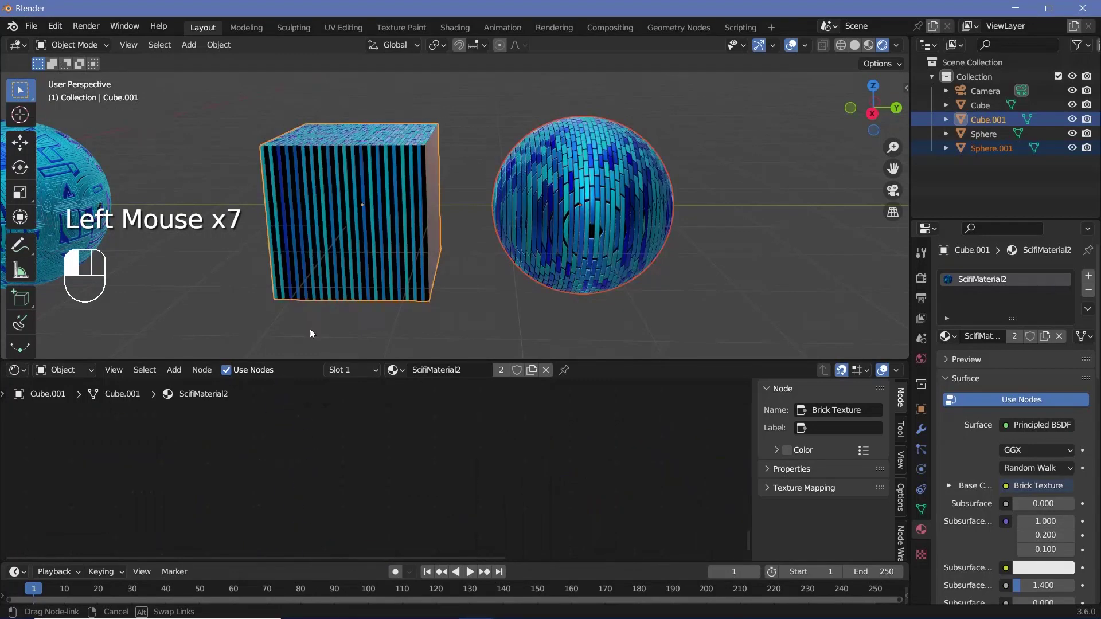
Step: Set the Voronoi Texture's feature output to F1 and connect its Color to the Brick Texture's Scale
{"action": "scroll", "coordinate": [312, 516], "scroll_direction": "up", "scroll_amount": 3}
{"action": "left_click", "coordinate": [316, 522]}
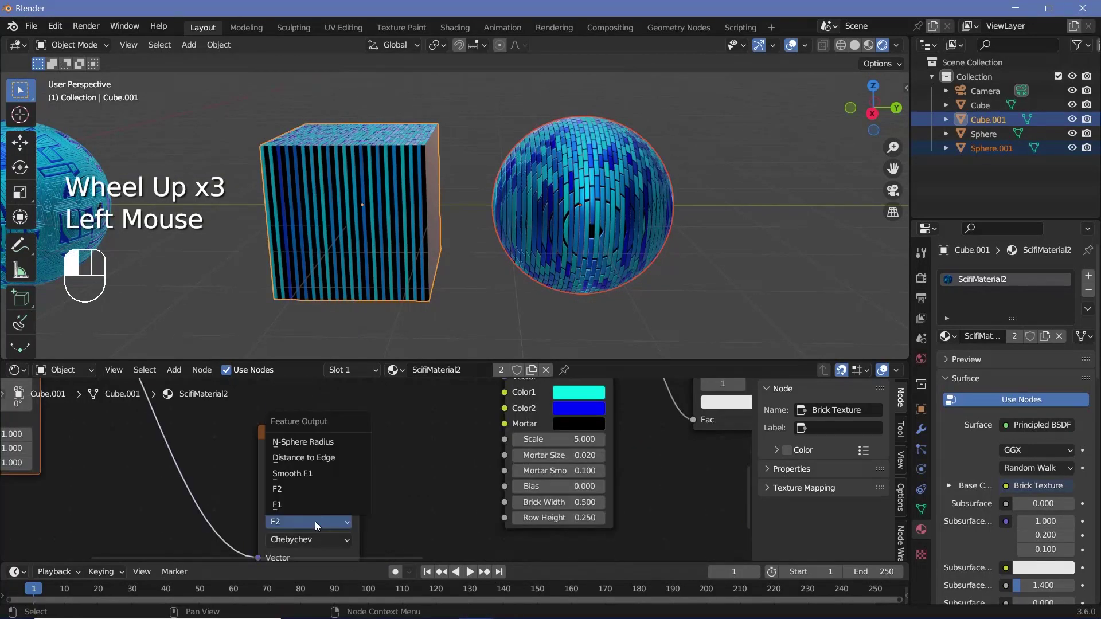
{"action": "left_click", "coordinate": [298, 505]}
{"action": "left_click_drag", "start_coordinate": [281, 430], "coordinate": [281, 386]}
{"action": "middle_click_drag", "start_coordinate": [339, 427], "coordinate": [325, 459]}
{"action": "left_click_drag", "start_coordinate": [319, 454], "coordinate": [497, 480]}
{"action": "middle_click_drag", "start_coordinate": [470, 485], "coordinate": [429, 582]}
Step: Change the Brick Texture's Color1 to red
{"action": "scroll", "coordinate": [381, 238], "scroll_direction": "up", "scroll_amount": 2}
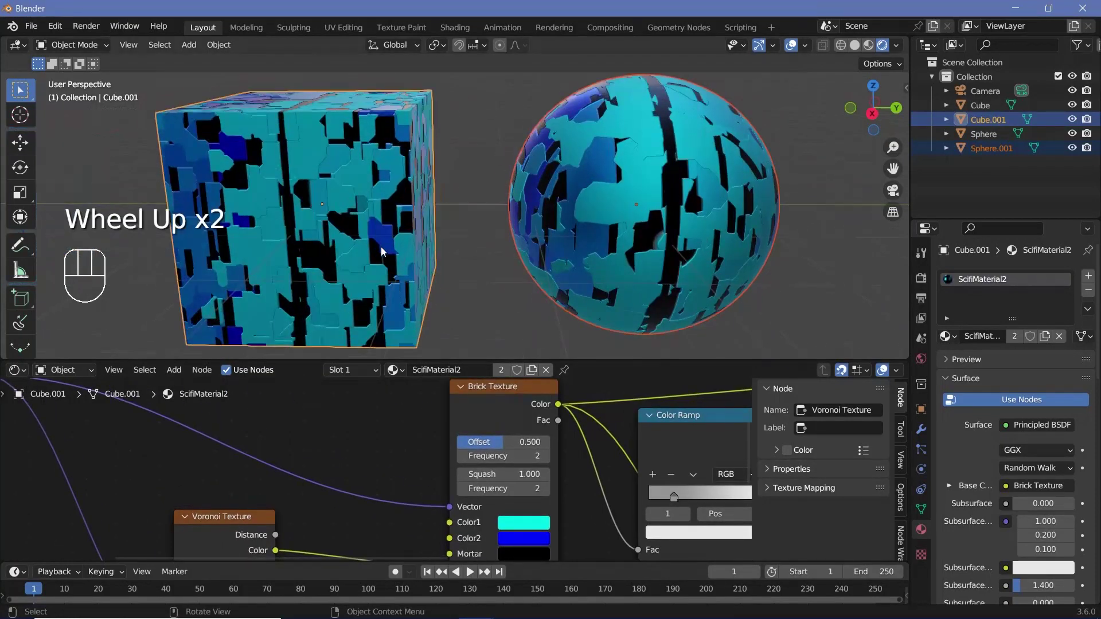
{"action": "middle_click_drag", "start_coordinate": [339, 218], "coordinate": [493, 225], "text": "shift"}
{"action": "scroll", "coordinate": [466, 260], "scroll_direction": "down", "scroll_amount": 1}
{"action": "scroll", "coordinate": [505, 299], "scroll_direction": "up", "scroll_amount": 4}
{"action": "scroll", "coordinate": [480, 274], "scroll_direction": "down", "scroll_amount": 4}
{"action": "scroll", "coordinate": [430, 281], "scroll_direction": "up", "scroll_amount": 2}
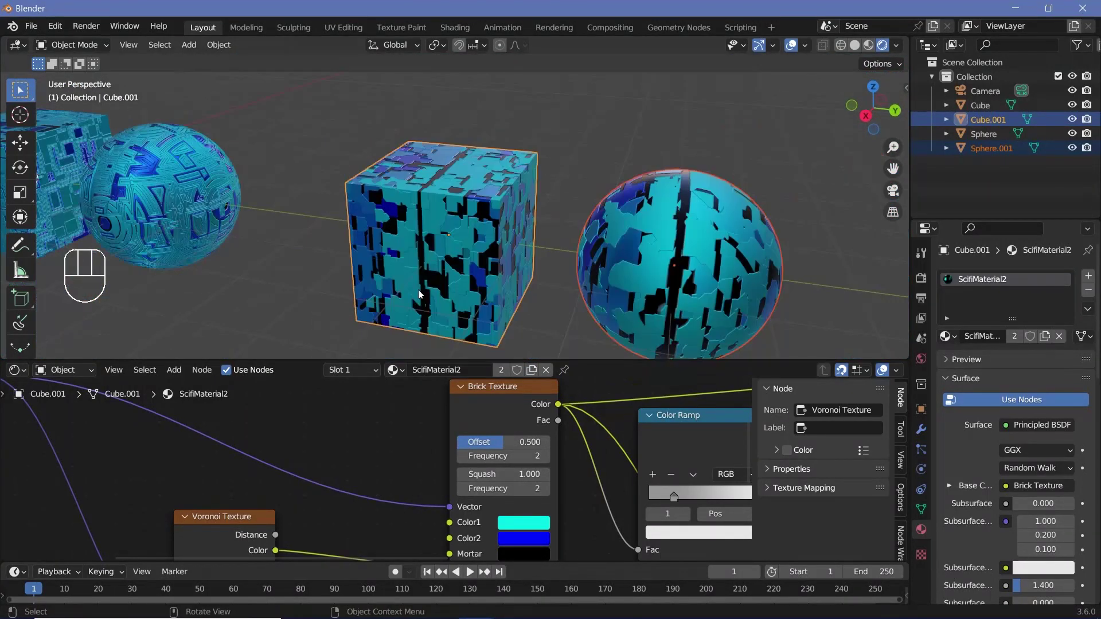
{"action": "middle_click_drag", "start_coordinate": [530, 521], "coordinate": [529, 486]}
{"action": "left_click", "coordinate": [523, 486]}
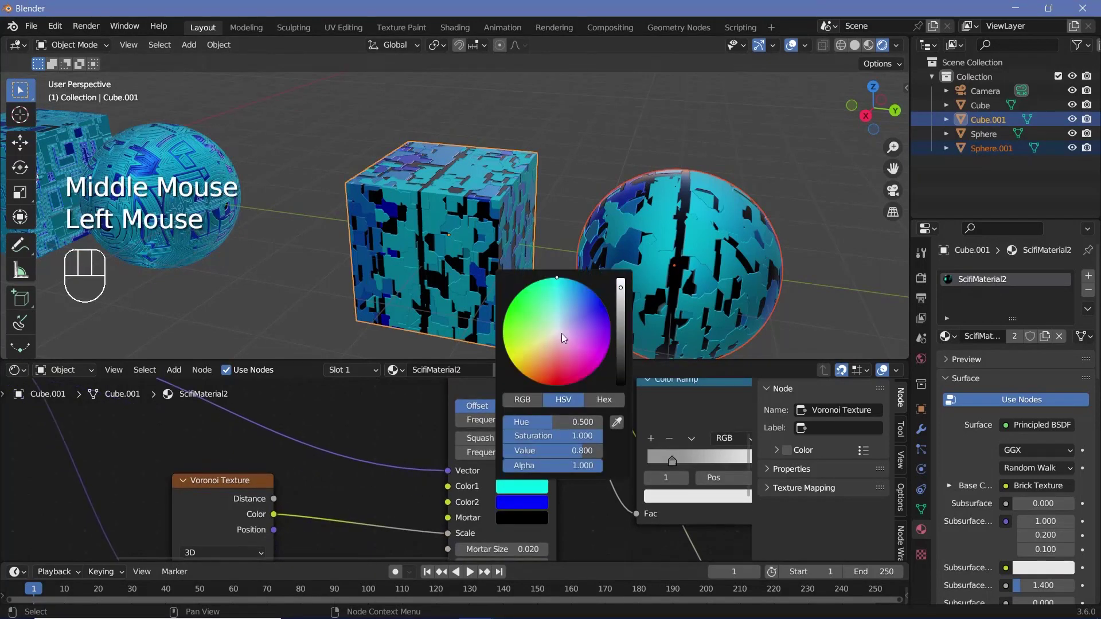
{"action": "left_click", "coordinate": [565, 365], "text": "ctrl"}
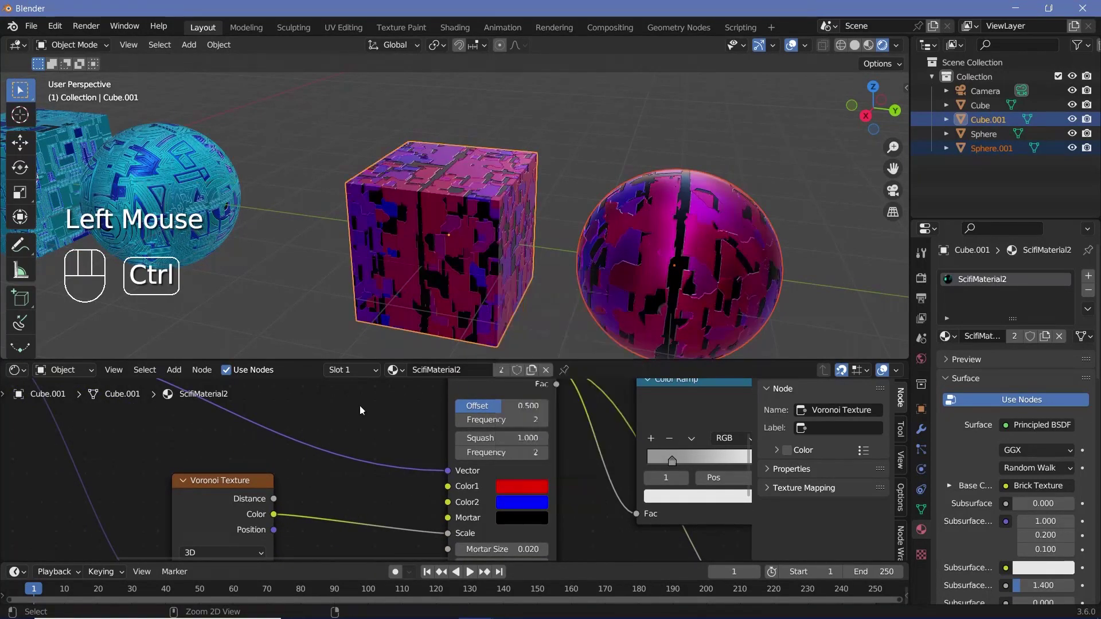
Step: Change the Brick Texture's Color2 to orange
{"action": "left_click", "coordinate": [522, 502]}
{"action": "mouse_move", "coordinate": [604, 320]}
{"action": "left_mouse_down", "text": "ctrl"}
{"action": "mouse_move", "coordinate": [590, 381]}
{"action": "mouse_move", "coordinate": [530, 394]}
{"action": "left_mouse_up", "text": "ctrl"}
{"action": "scroll", "coordinate": [552, 299], "scroll_direction": "up", "scroll_amount": 3}
{"action": "scroll", "coordinate": [524, 270], "scroll_direction": "down", "scroll_amount": 3}
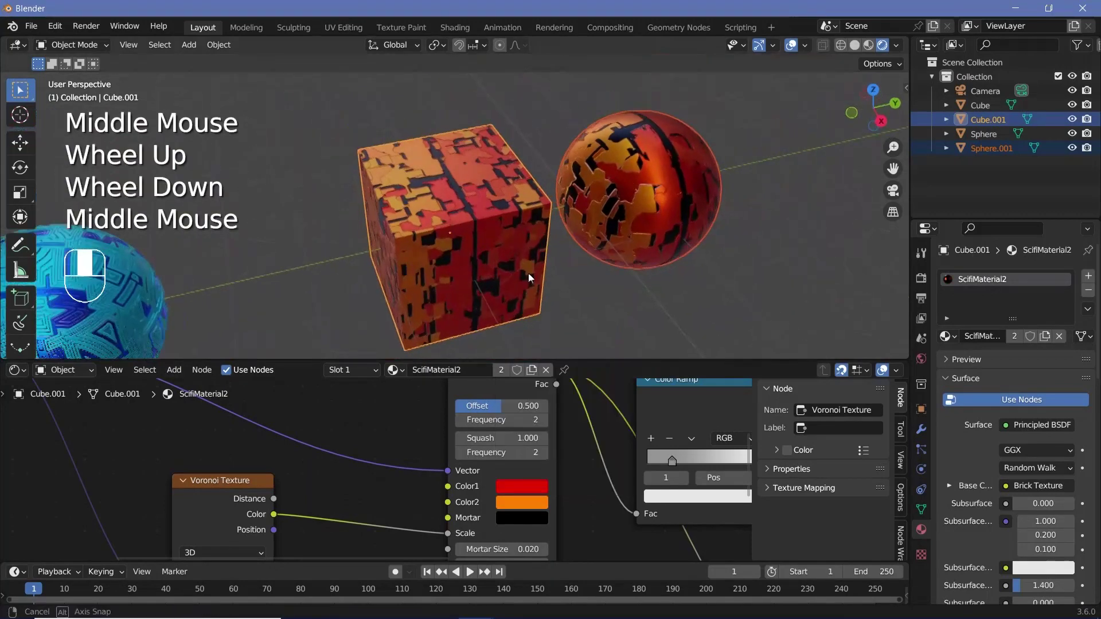
Step: Duplicate the red cube and sphere and move the copies about 7 m along the Y axis
{"action": "middle_click_drag", "start_coordinate": [524, 270], "coordinate": [428, 250]}
{"action": "scroll", "coordinate": [591, 238], "scroll_direction": "down", "scroll_amount": 2}
{"action": "scroll", "coordinate": [441, 254], "scroll_direction": "down", "scroll_amount": 2}
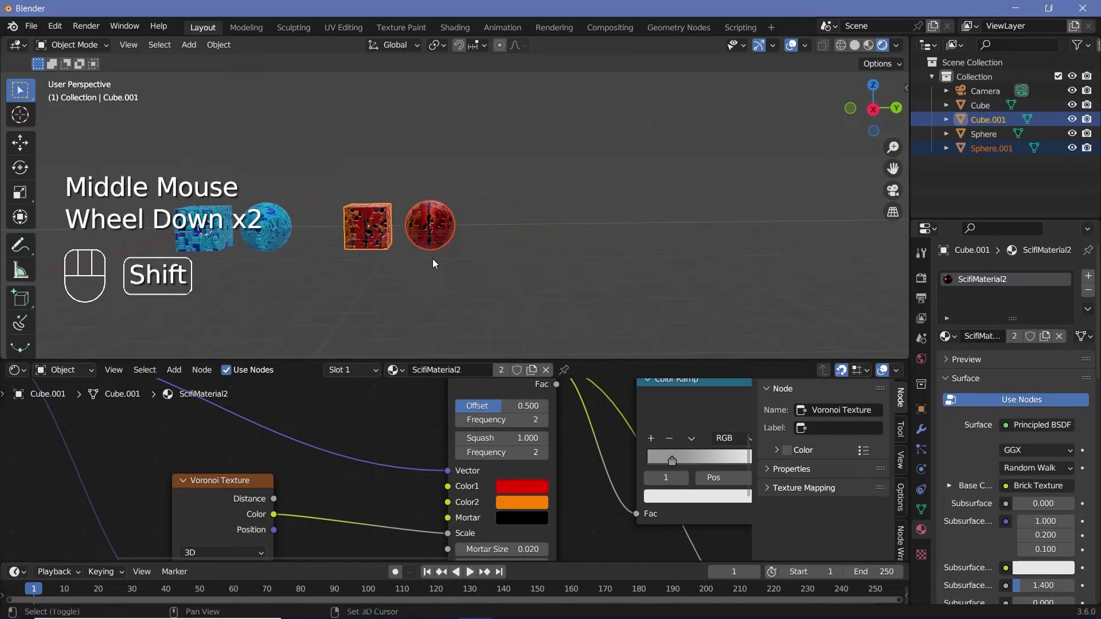
{"action": "key", "text": "shift+d"}
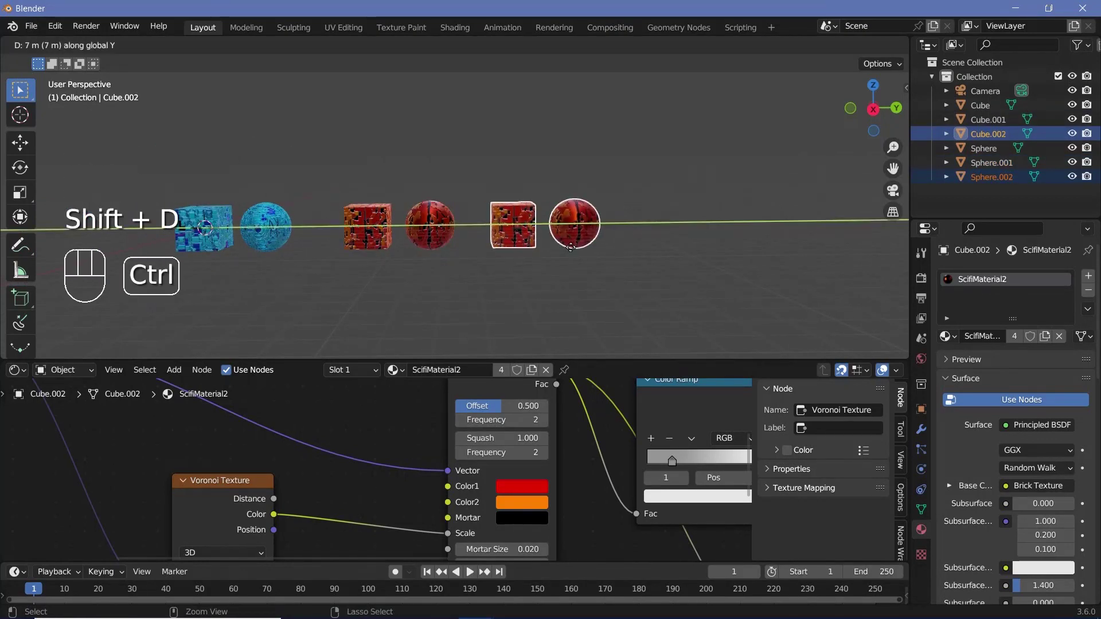
{"action": "left_click", "coordinate": [582, 250]}
Step: Give the newest cube its own copy of the material and rename it ScifiMaterial3
{"action": "middle_click_drag", "start_coordinate": [476, 265], "coordinate": [535, 201], "text": "shift"}
{"action": "scroll", "coordinate": [459, 270], "scroll_direction": "up", "scroll_amount": 3}
{"action": "left_click", "coordinate": [390, 227]}
{"action": "left_click", "coordinate": [530, 372]}
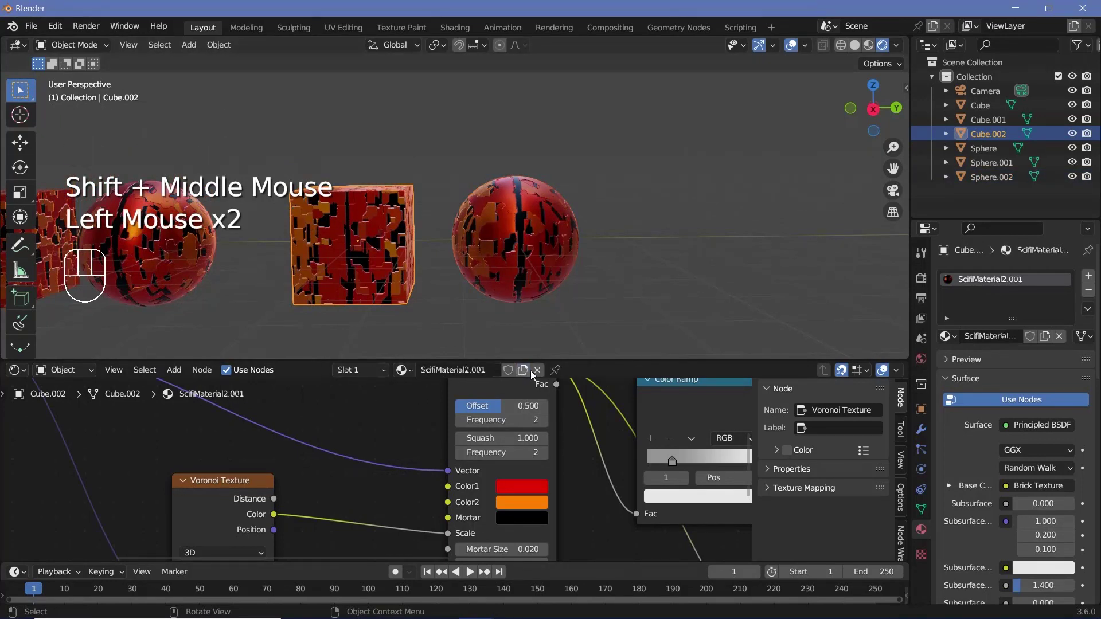
{"action": "left_click_drag", "start_coordinate": [464, 370], "coordinate": [518, 378]}
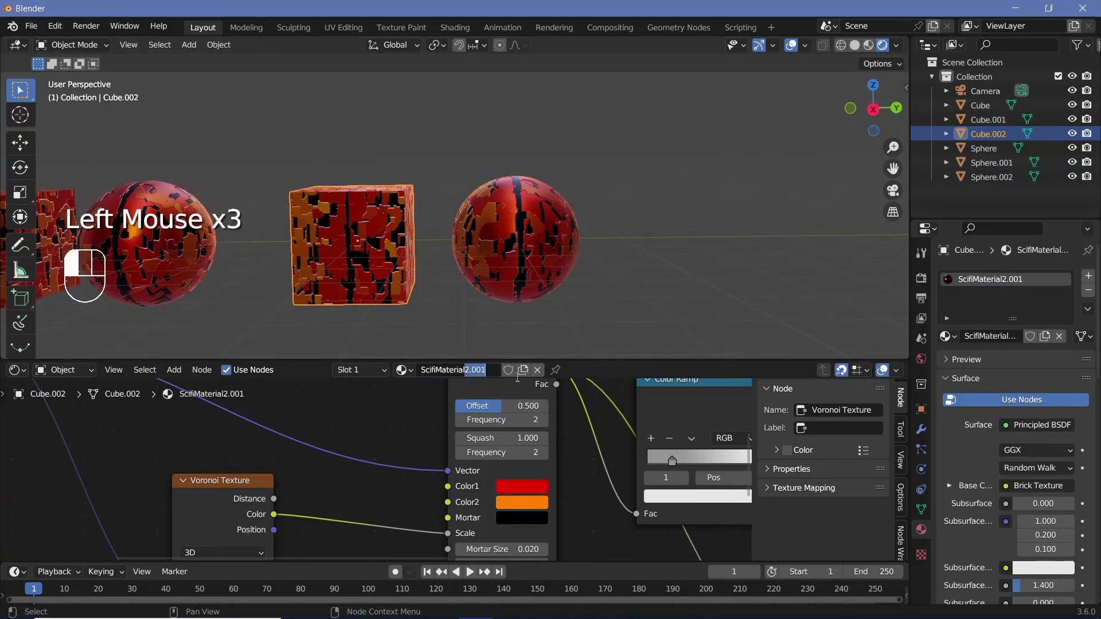
Step: Link ScifiMaterial3 from the newest cube to the newest sphere
{"action": "left_click", "coordinate": [477, 228]}
{"action": "scroll", "coordinate": [533, 246], "scroll_direction": "up", "scroll_amount": 2}
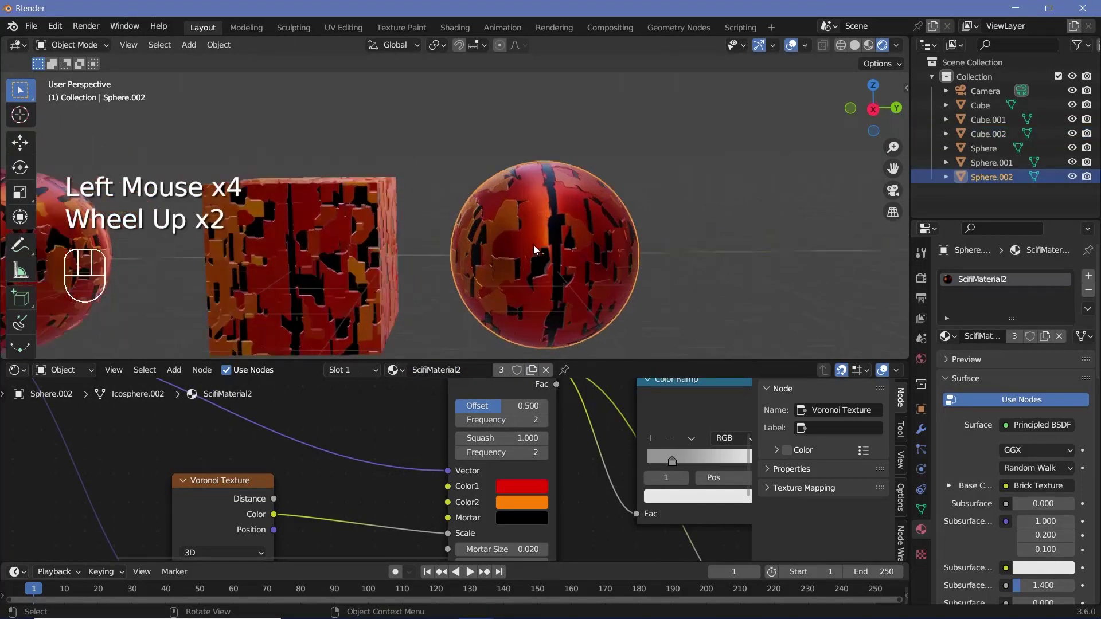
{"action": "left_click", "coordinate": [356, 261], "text": "shift"}
{"action": "key", "text": "ctrl+l"}
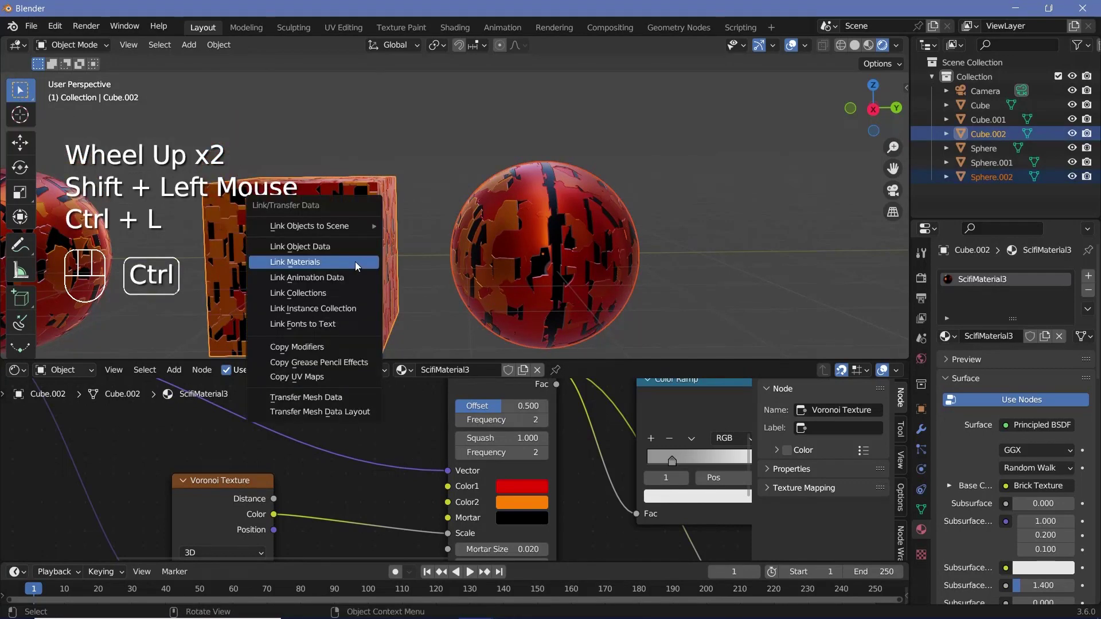
{"action": "left_click", "coordinate": [356, 262]}
Step: Delete the Brick Texture node from ScifiMaterial3
{"action": "scroll", "coordinate": [401, 463], "scroll_direction": "down", "scroll_amount": 4}
{"action": "scroll", "coordinate": [429, 413], "scroll_direction": "up", "scroll_amount": 2}
{"action": "left_click_drag", "start_coordinate": [433, 408], "coordinate": [422, 437]}
{"action": "scroll", "coordinate": [419, 456], "scroll_direction": "down", "scroll_amount": 1}
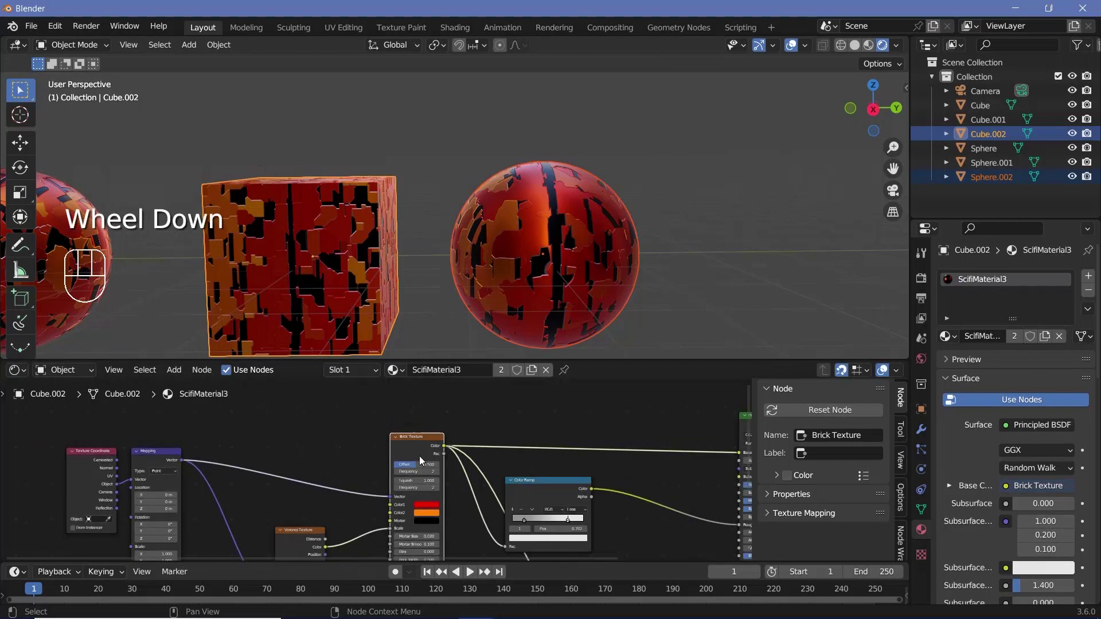
{"action": "key", "text": "x"}
Step: Set the remaining Voronoi Texture's feature output to F2
{"action": "scroll", "coordinate": [395, 461], "scroll_direction": "up", "scroll_amount": 2}
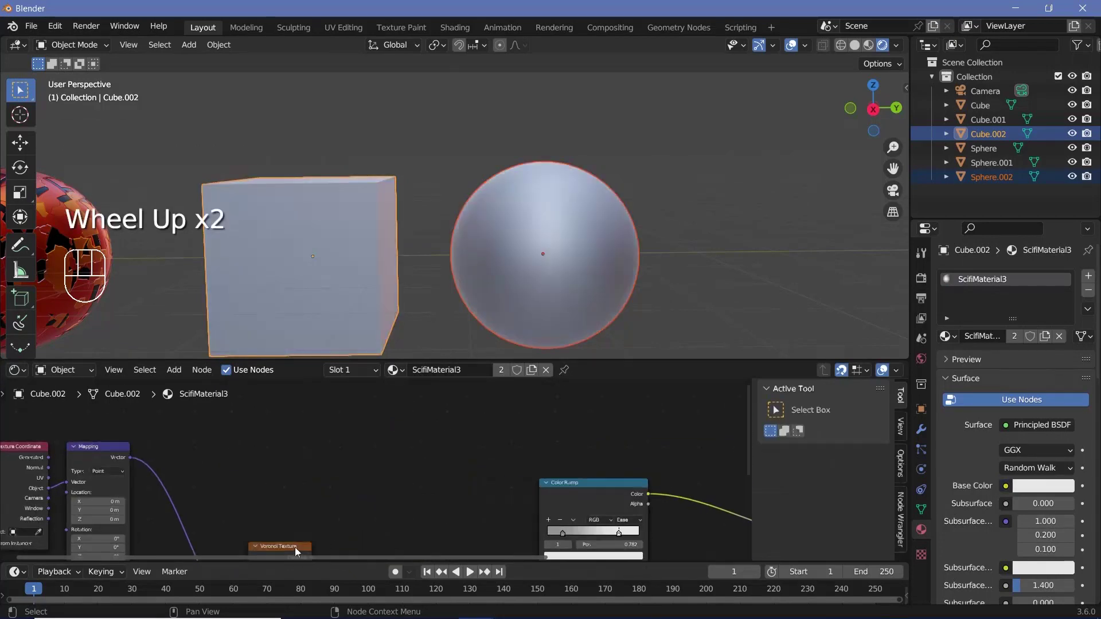
{"action": "left_click", "coordinate": [295, 547]}
{"action": "scroll", "coordinate": [307, 480], "scroll_direction": "up", "scroll_amount": 2}
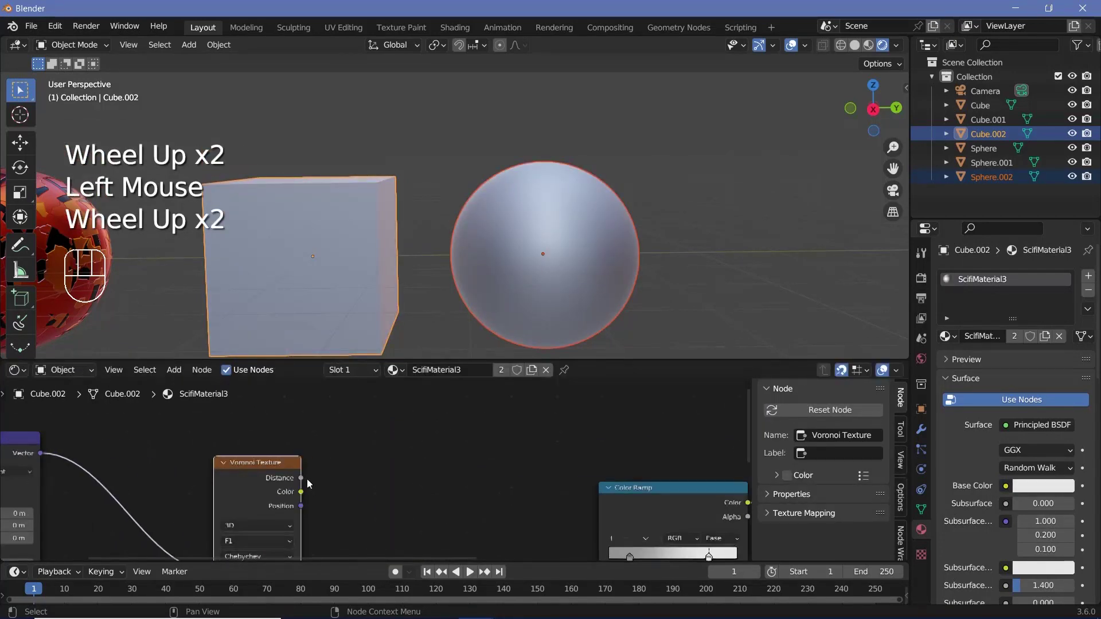
{"action": "middle_click_drag", "start_coordinate": [307, 480], "coordinate": [383, 433]}
{"action": "scroll", "coordinate": [383, 434], "scroll_direction": "up", "scroll_amount": 1}
{"action": "left_click", "coordinate": [314, 495]}
{"action": "left_click", "coordinate": [299, 457]}
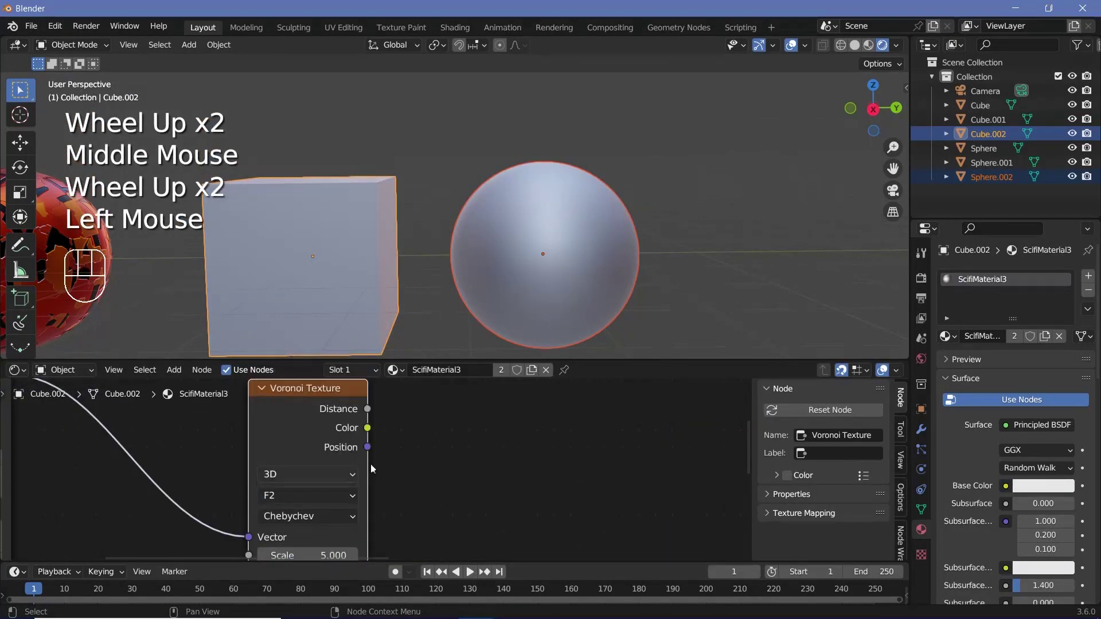
Step: Duplicate the Voronoi Texture node and feed the original's Distance output into the duplicate's Vector input
{"action": "scroll", "coordinate": [373, 462], "scroll_direction": "down", "scroll_amount": 2}
{"action": "left_click_drag", "start_coordinate": [324, 443], "coordinate": [290, 445]}
{"action": "key", "text": "shift+d"}
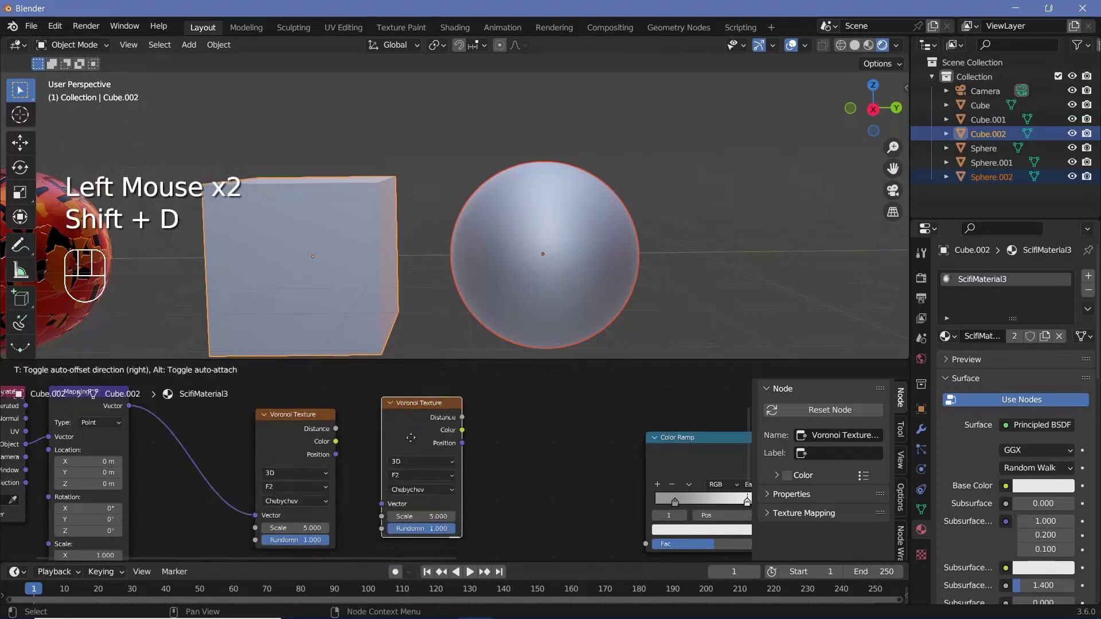
{"action": "left_click", "coordinate": [403, 446]}
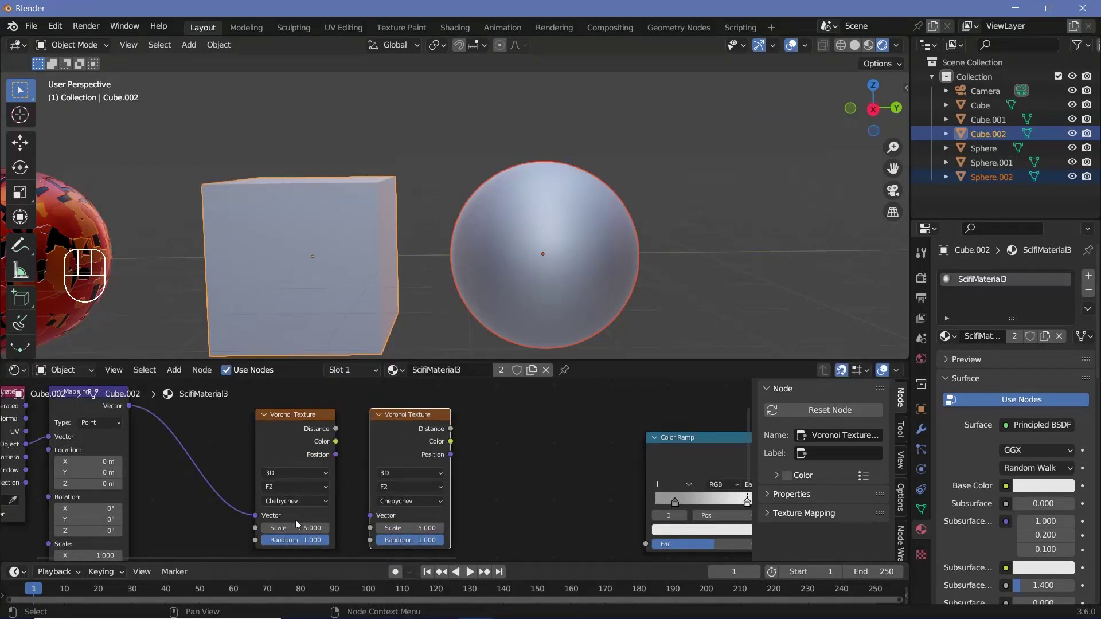
{"action": "left_click_drag", "start_coordinate": [337, 434], "coordinate": [354, 431]}
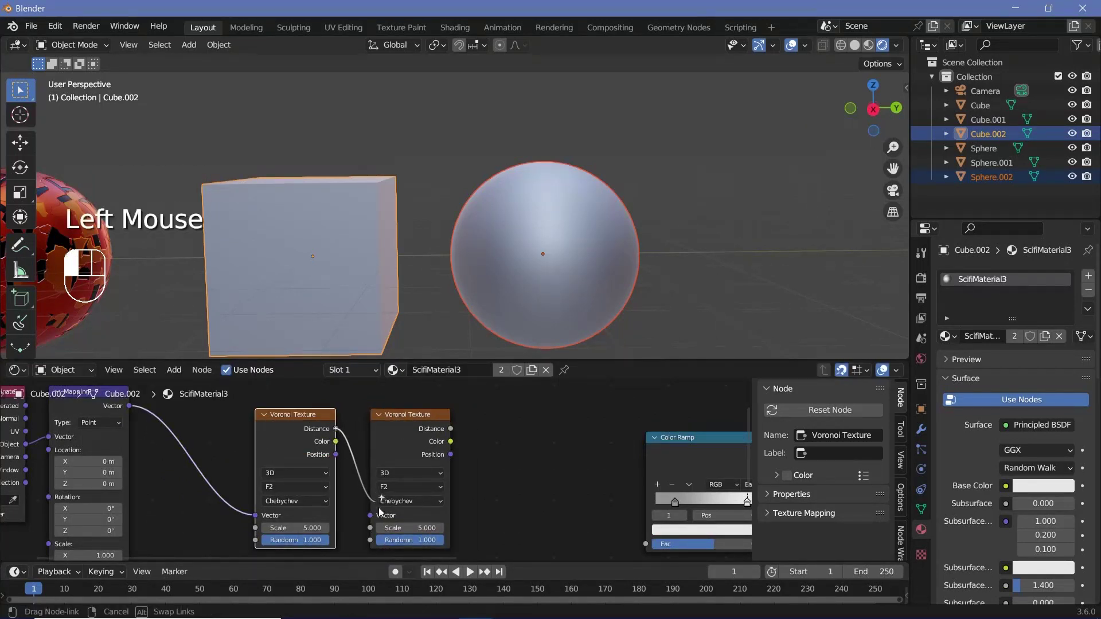
{"action": "left_click_drag", "start_coordinate": [379, 515], "coordinate": [376, 515]}
{"action": "scroll", "coordinate": [507, 462], "scroll_direction": "down", "scroll_amount": 2}
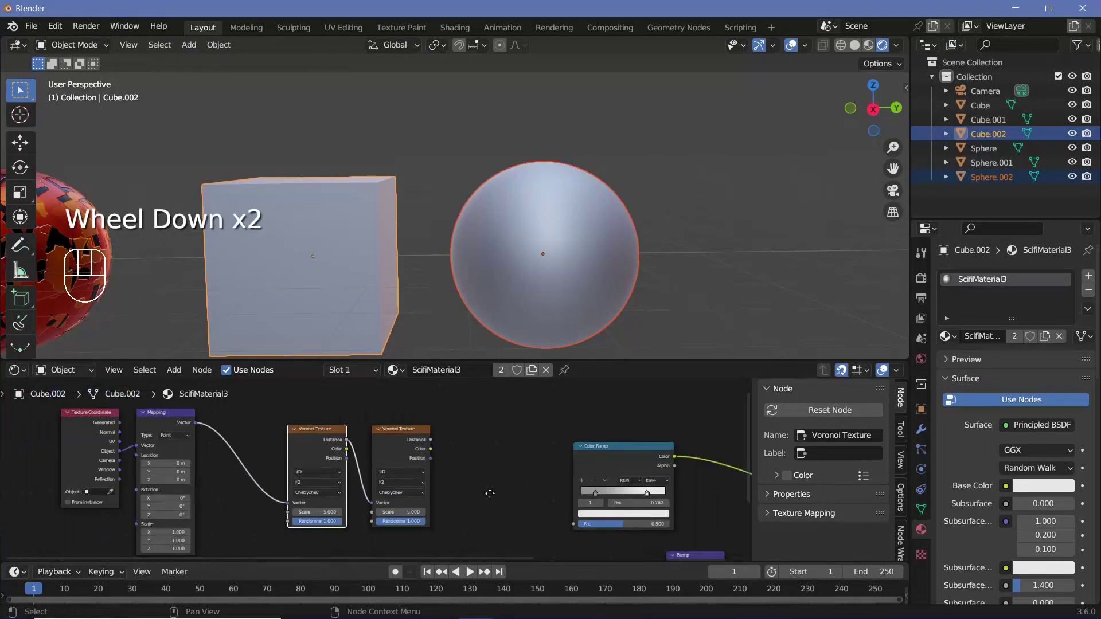
Step: Link the second Voronoi Texture's Distance to the Principled Base Color, the roughness Color Ramp's factor and the Bump node's Height
{"action": "middle_click_drag", "start_coordinate": [442, 511], "coordinate": [394, 497]}
{"action": "scroll", "coordinate": [393, 497], "scroll_direction": "up", "scroll_amount": 1}
{"action": "scroll", "coordinate": [394, 497], "scroll_direction": "up", "scroll_amount": 1}
{"action": "scroll", "coordinate": [382, 486], "scroll_direction": "down", "scroll_amount": 2}
{"action": "left_click_drag", "start_coordinate": [347, 469], "coordinate": [404, 475]}
{"action": "scroll", "coordinate": [437, 476], "scroll_direction": "down", "scroll_amount": 2}
{"action": "middle_click_drag", "start_coordinate": [437, 476], "coordinate": [389, 457]}
{"action": "left_click_drag", "start_coordinate": [323, 451], "coordinate": [630, 434]}
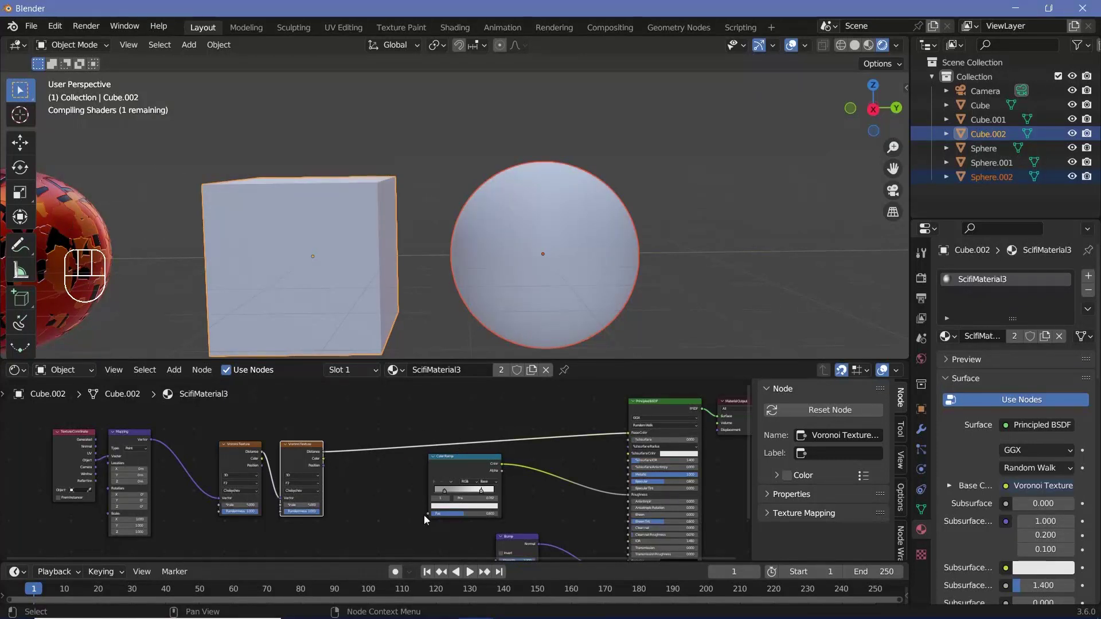
{"action": "left_click_drag", "start_coordinate": [324, 452], "coordinate": [429, 513]}
{"action": "left_click_drag", "start_coordinate": [323, 451], "coordinate": [499, 501]}
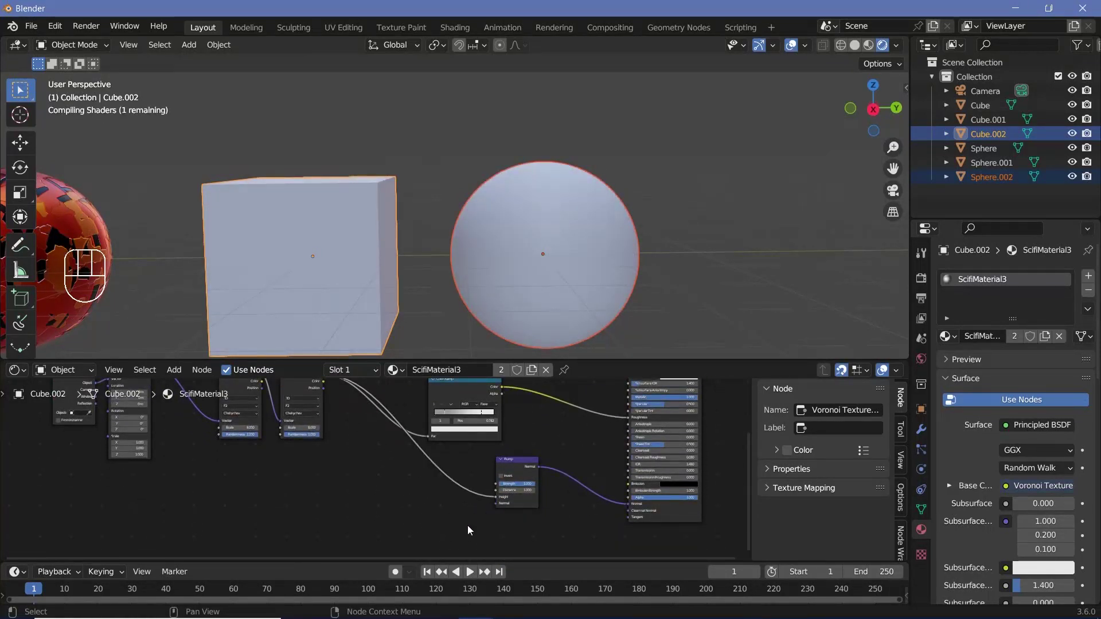
Step: Move the Bump and Color Ramp nodes lower to free space above them in the node layout
{"action": "left_click", "coordinate": [518, 465]}
{"action": "middle_click_drag", "start_coordinate": [518, 465], "coordinate": [512, 514]}
{"action": "scroll", "coordinate": [511, 515], "scroll_direction": "up", "scroll_amount": 2}
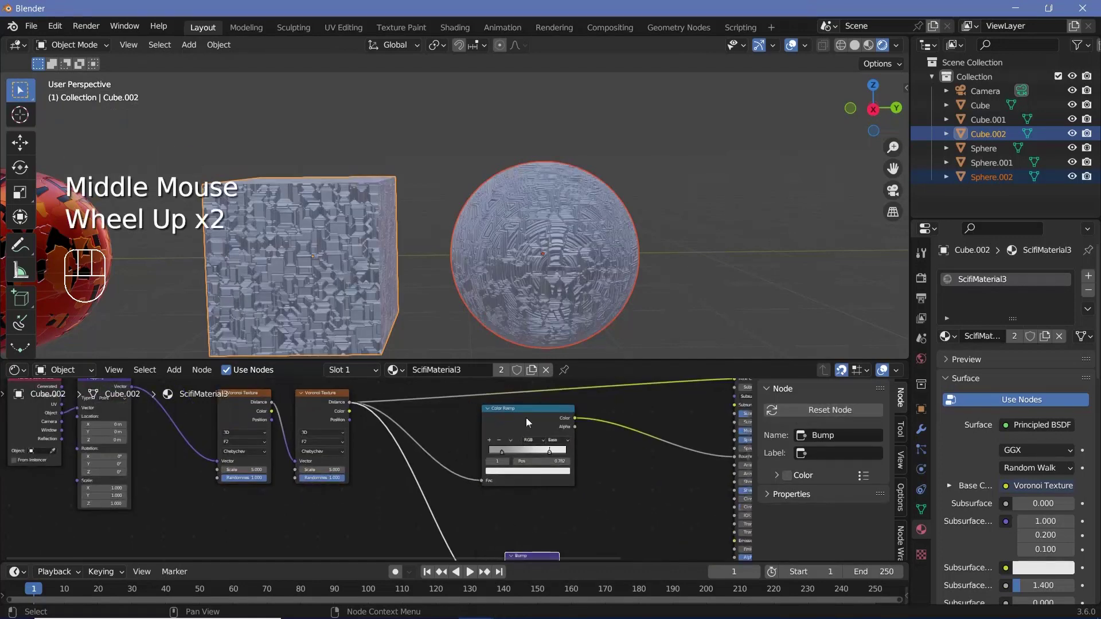
{"action": "left_click_drag", "start_coordinate": [529, 406], "coordinate": [559, 439]}
{"action": "middle_click_drag", "start_coordinate": [559, 440], "coordinate": [496, 492]}
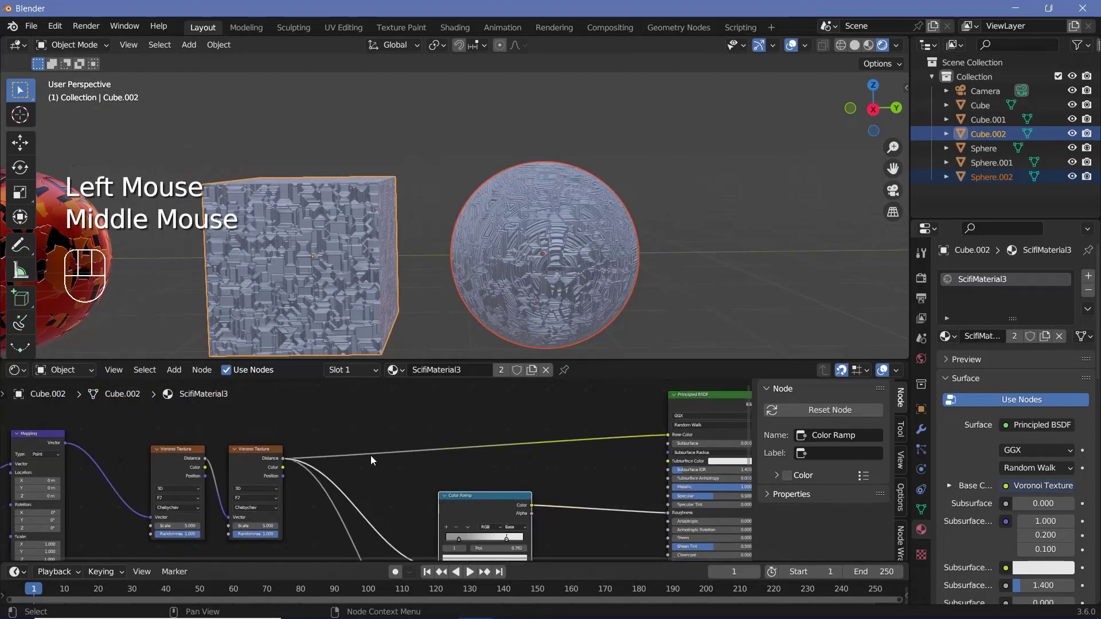
{"action": "middle_click_drag", "start_coordinate": [370, 455], "coordinate": [479, 484]}
Step: Set the Scale of both Voronoi Texture nodes to 2.5
{"action": "scroll", "coordinate": [398, 305], "scroll_direction": "up", "scroll_amount": 1}
{"action": "middle_click_drag", "start_coordinate": [398, 305], "coordinate": [546, 278], "text": "shift"}
{"action": "scroll", "coordinate": [458, 194], "scroll_direction": "up", "scroll_amount": 2}
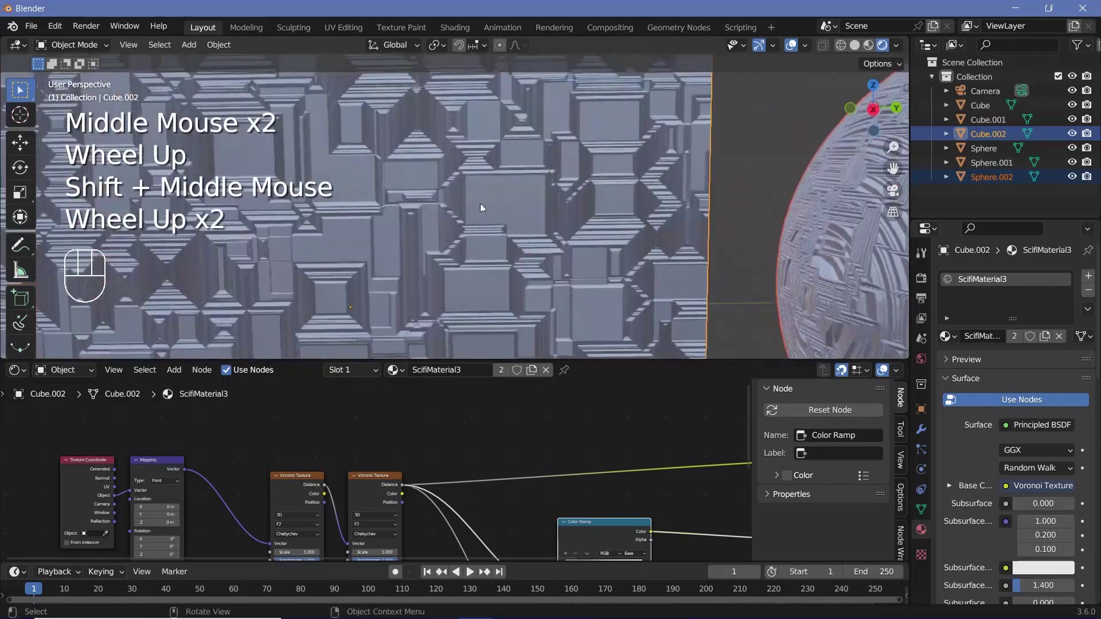
{"action": "scroll", "coordinate": [426, 222], "scroll_direction": "down", "scroll_amount": 2}
{"action": "scroll", "coordinate": [330, 225], "scroll_direction": "up", "scroll_amount": 2}
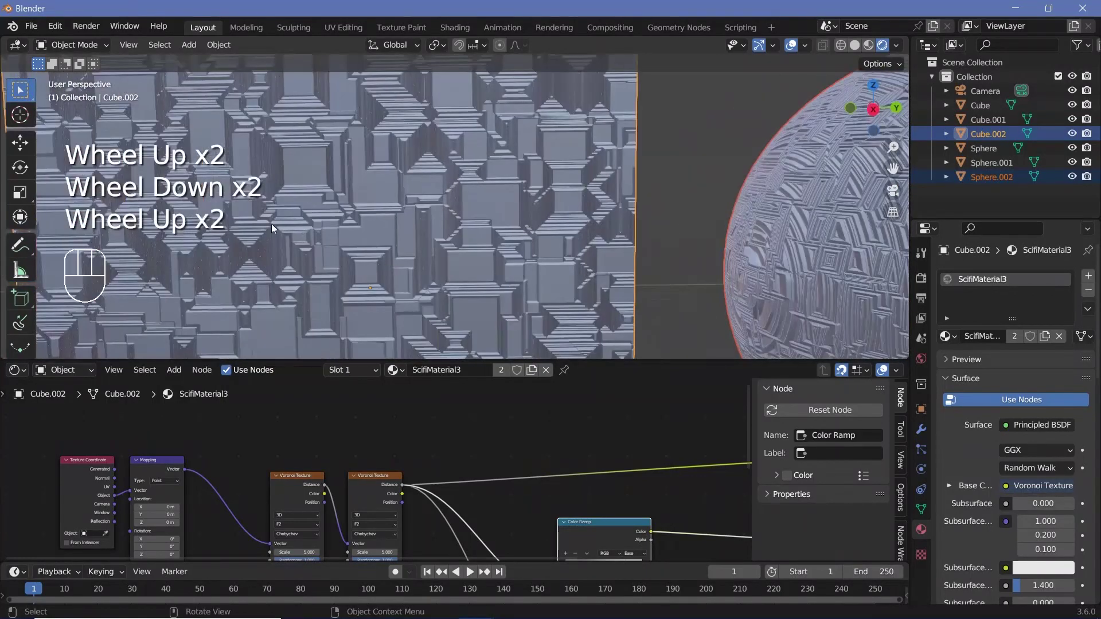
{"action": "middle_click_drag", "start_coordinate": [418, 476], "coordinate": [433, 469]}
{"action": "scroll", "coordinate": [433, 470], "scroll_direction": "up", "scroll_amount": 2}
{"action": "left_click", "coordinate": [432, 484]}
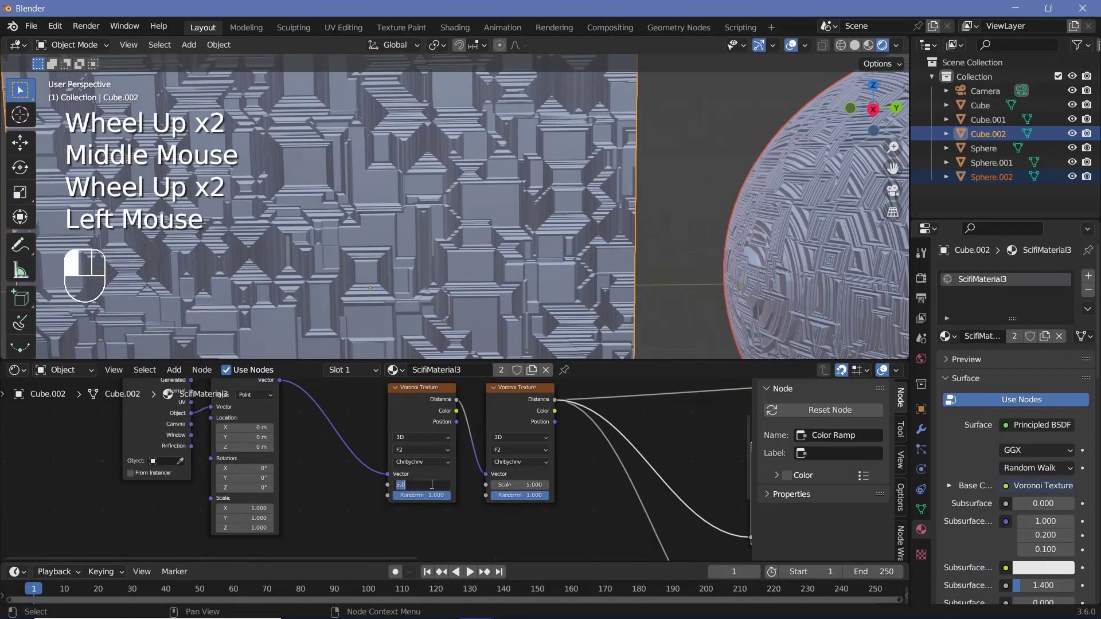
{"action": "type", "text": "2+5"}
{"action": "key", "text": "Return"}
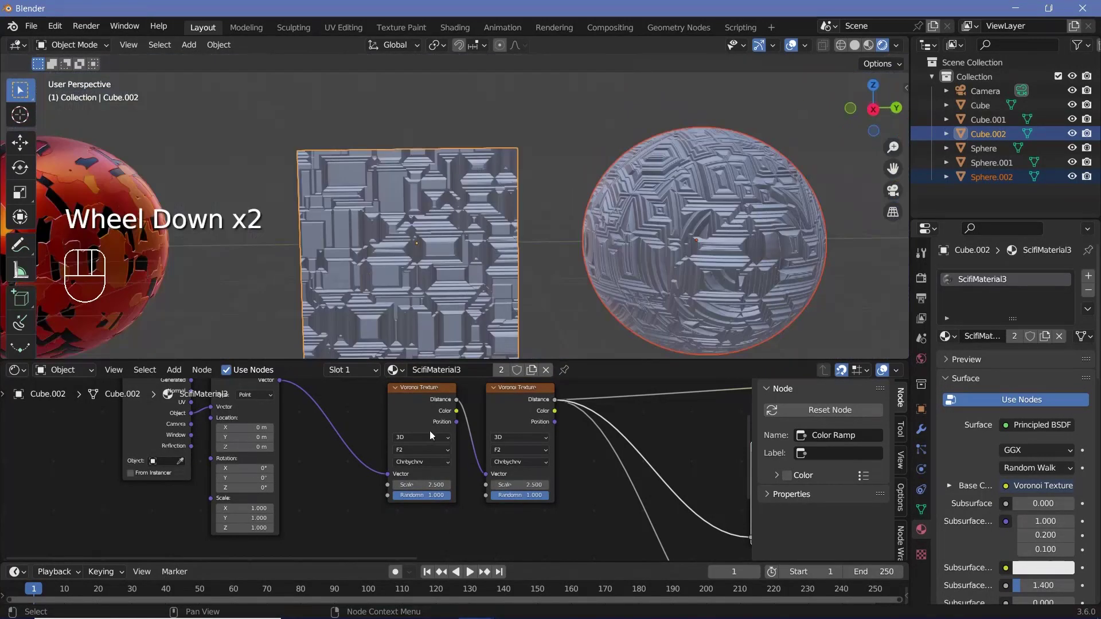
{"action": "scroll", "coordinate": [442, 464], "scroll_direction": "up", "scroll_amount": 2}
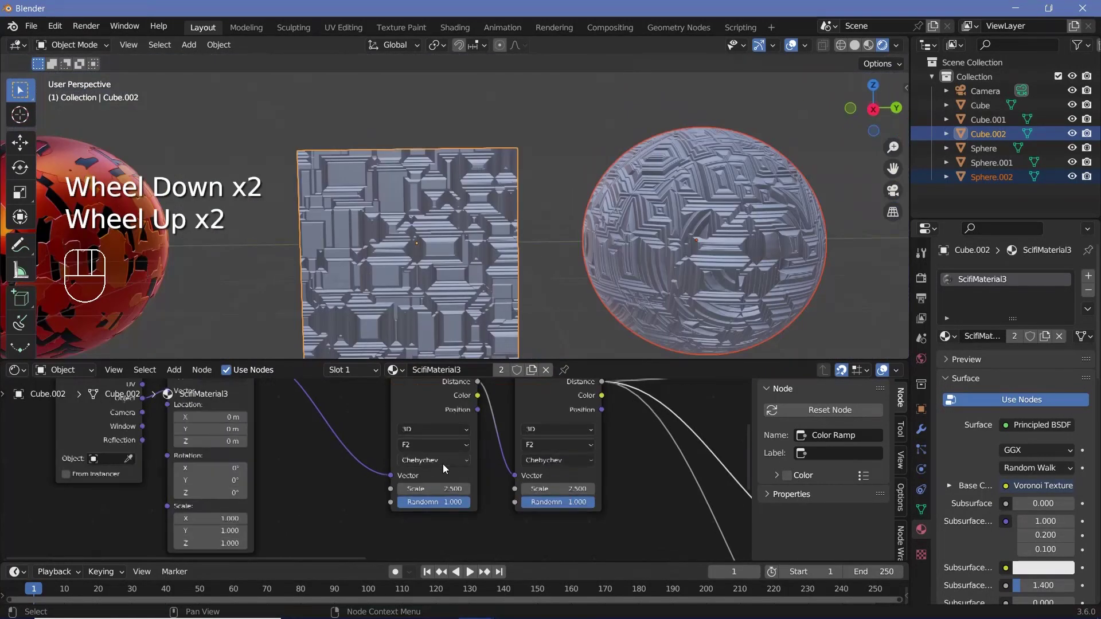
Step: Add a Color Ramp on the link between the second Voronoi Texture and the Base Color
{"action": "middle_click_drag", "start_coordinate": [542, 245], "coordinate": [498, 177], "text": "shift"}
{"action": "scroll", "coordinate": [581, 438], "scroll_direction": "down", "scroll_amount": 2}
{"action": "middle_click_drag", "start_coordinate": [545, 453], "coordinate": [580, 438]}
{"action": "key", "text": "shift+a"}
{"action": "left_click", "coordinate": [570, 435]}
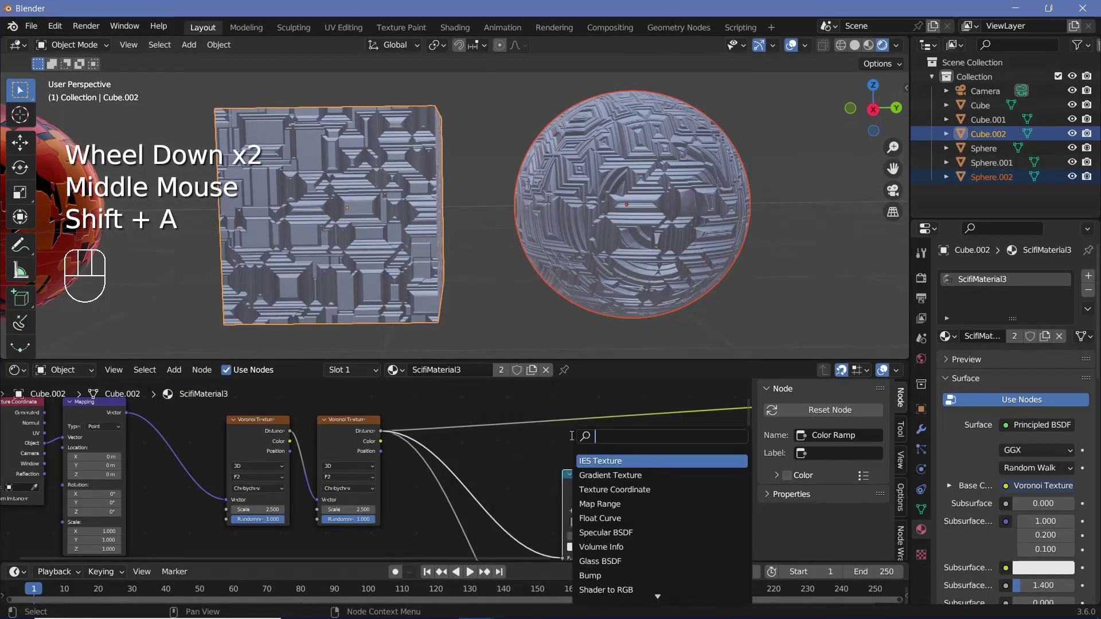
{"action": "type", "text": "col"}
{"action": "left_click", "coordinate": [601, 475]}
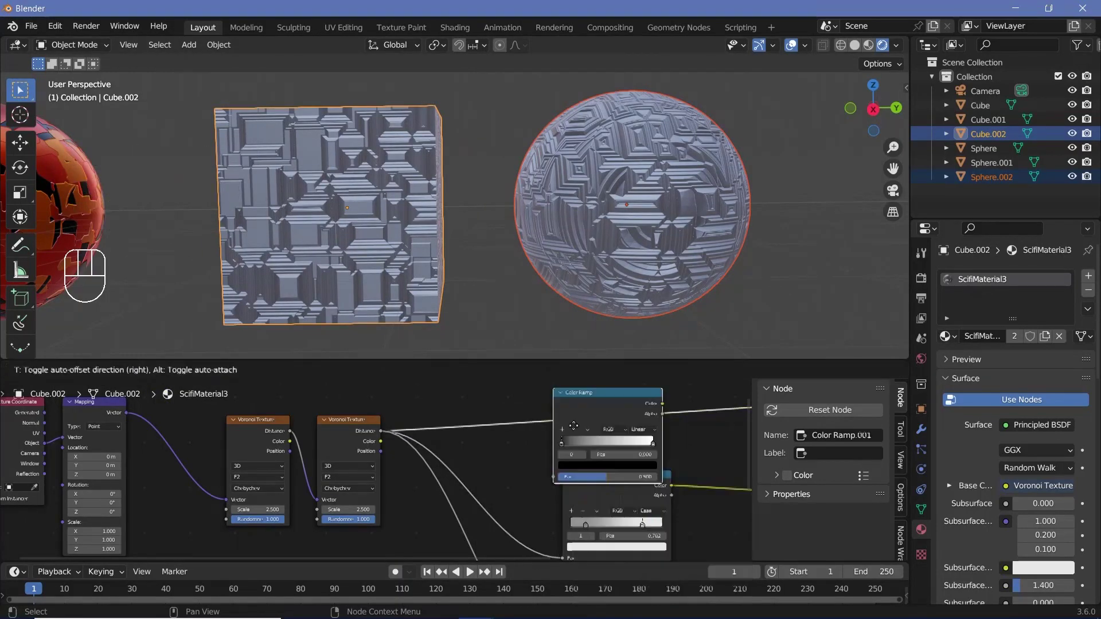
{"action": "left_click", "coordinate": [546, 381]}
{"action": "left_click_drag", "start_coordinate": [626, 396], "coordinate": [640, 386]}
{"action": "middle_click_drag", "start_coordinate": [693, 423], "coordinate": [533, 457]}
Step: Reposition the stops of the base-colour Color Ramp and colour its first stop bright green
{"action": "scroll", "coordinate": [442, 459], "scroll_direction": "up", "scroll_amount": 2}
{"action": "left_click_drag", "start_coordinate": [428, 459], "coordinate": [439, 459]}
{"action": "left_click_drag", "start_coordinate": [554, 459], "coordinate": [533, 459]}
{"action": "left_click", "coordinate": [441, 457]}
{"action": "left_click", "coordinate": [459, 488]}
{"action": "left_click_drag", "start_coordinate": [530, 332], "coordinate": [530, 309]}
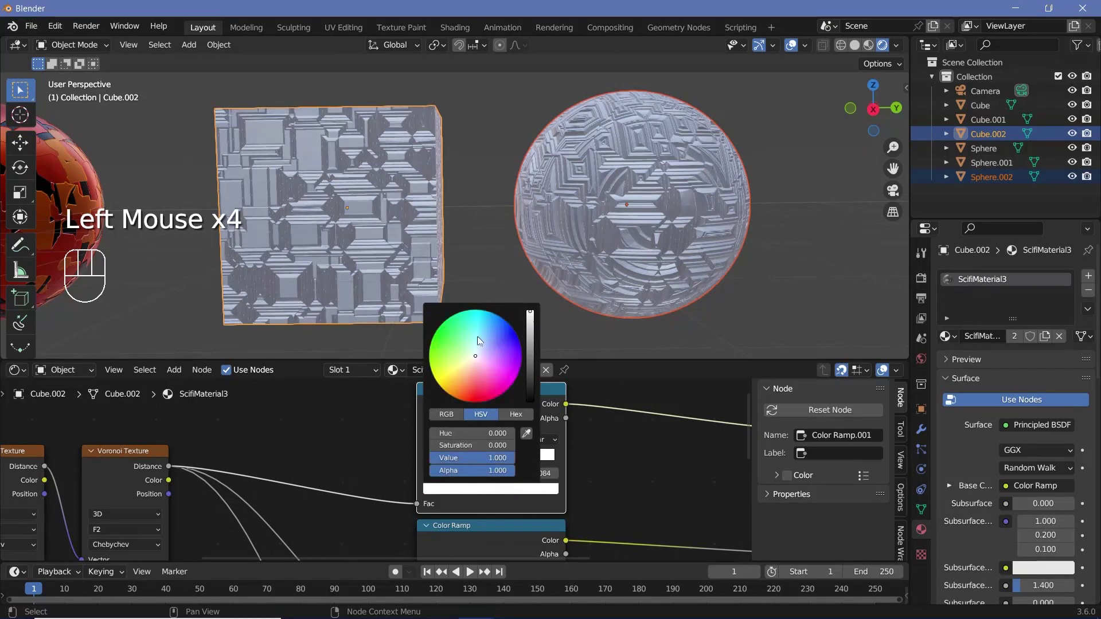
{"action": "left_click", "coordinate": [438, 334]}
Step: Bring the base-colour ramp's second stop closer to the first and colour it yellow-green with hue 0.298
{"action": "left_click_drag", "start_coordinate": [524, 459], "coordinate": [498, 459]}
{"action": "left_click", "coordinate": [500, 489]}
{"action": "left_click_drag", "start_coordinate": [492, 361], "coordinate": [429, 356], "text": "ctrl"}
Step: Add a black third stop to the base-colour ramp and place the green first stop at 0.342
{"action": "left_click", "coordinate": [538, 457], "text": "ctrl"}
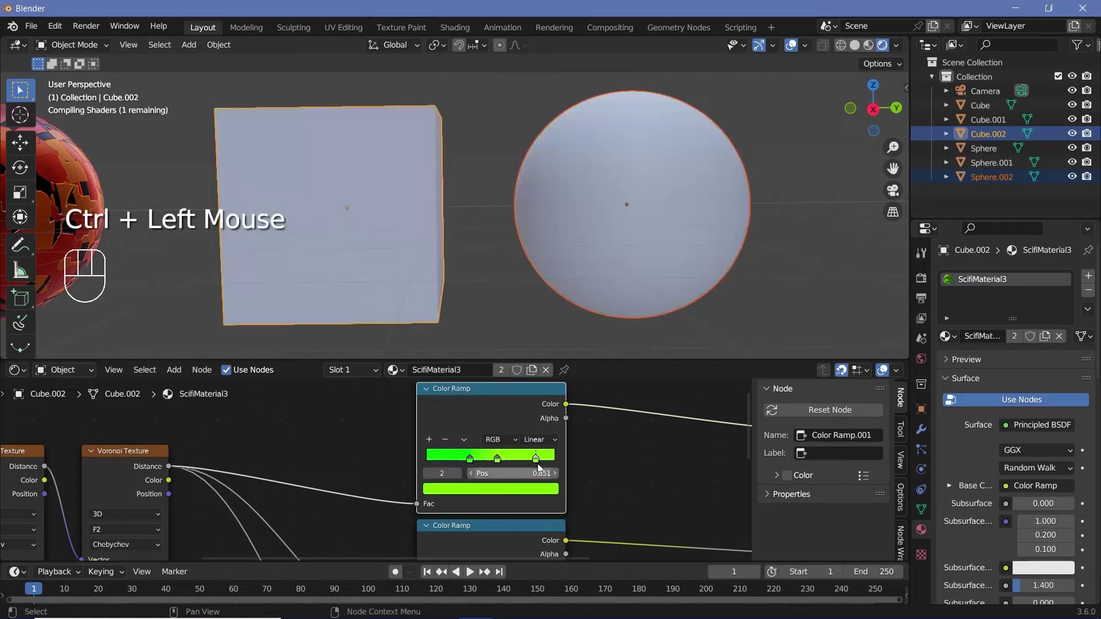
{"action": "left_click", "coordinate": [525, 489]}
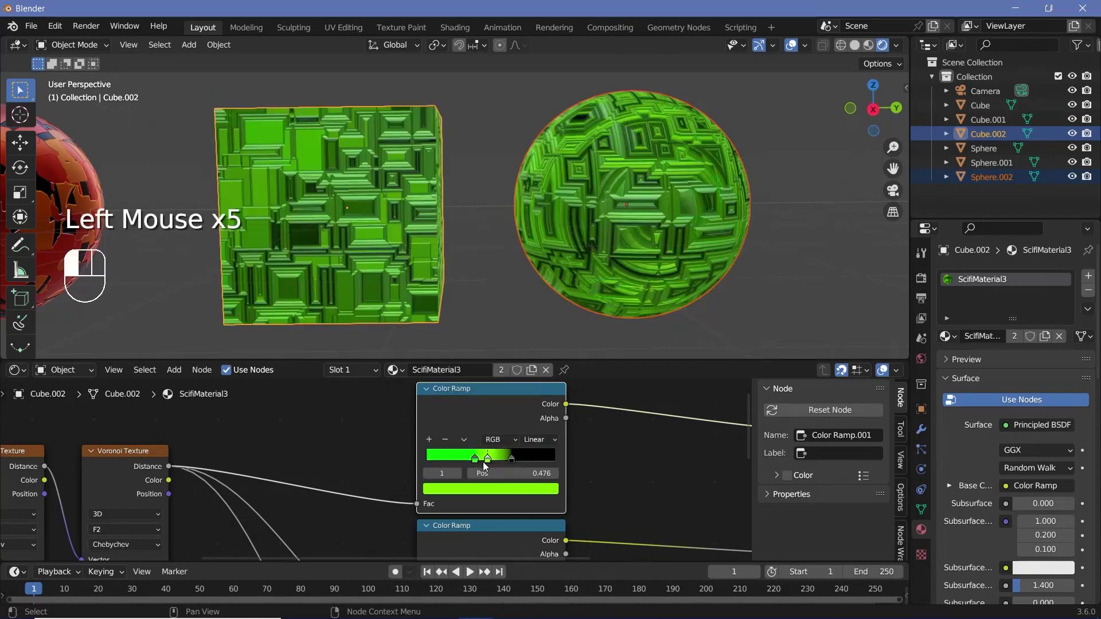
{"action": "left_click_drag", "start_coordinate": [473, 458], "coordinate": [471, 459]}
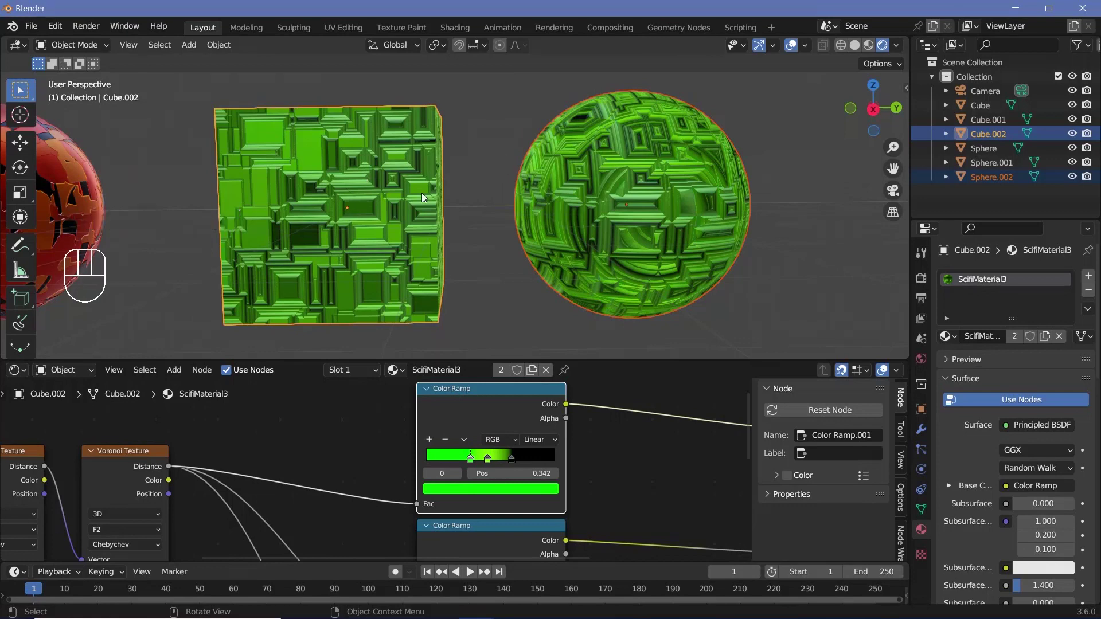
Step: Move the Bump node further down to make room below the roughness Color Ramp
{"action": "scroll", "coordinate": [421, 192], "scroll_direction": "down", "scroll_amount": 3}
{"action": "scroll", "coordinate": [394, 447], "scroll_direction": "down", "scroll_amount": 6}
{"action": "middle_click_drag", "start_coordinate": [427, 550], "coordinate": [495, 509]}
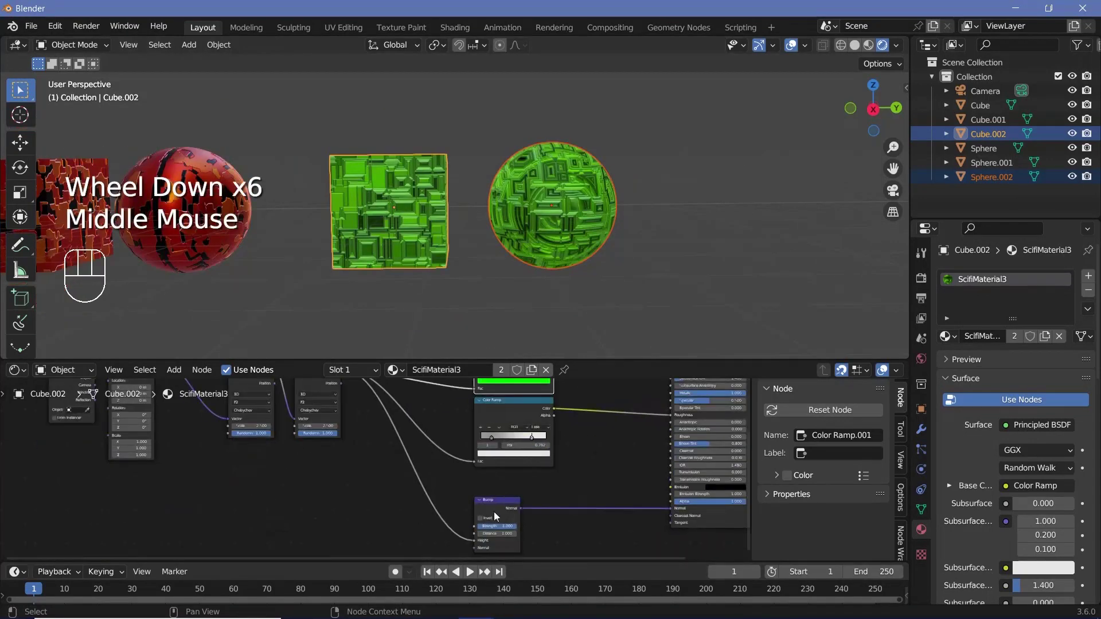
{"action": "scroll", "coordinate": [280, 275], "scroll_direction": "up", "scroll_amount": 3}
{"action": "left_click_drag", "start_coordinate": [494, 512], "coordinate": [508, 533]}
{"action": "scroll", "coordinate": [343, 219], "scroll_direction": "down", "scroll_amount": 2}
Step: Add a third Color Ramp below the roughness ramp and feed it the second Voronoi Texture's Distance
{"action": "key", "text": "shift+a"}
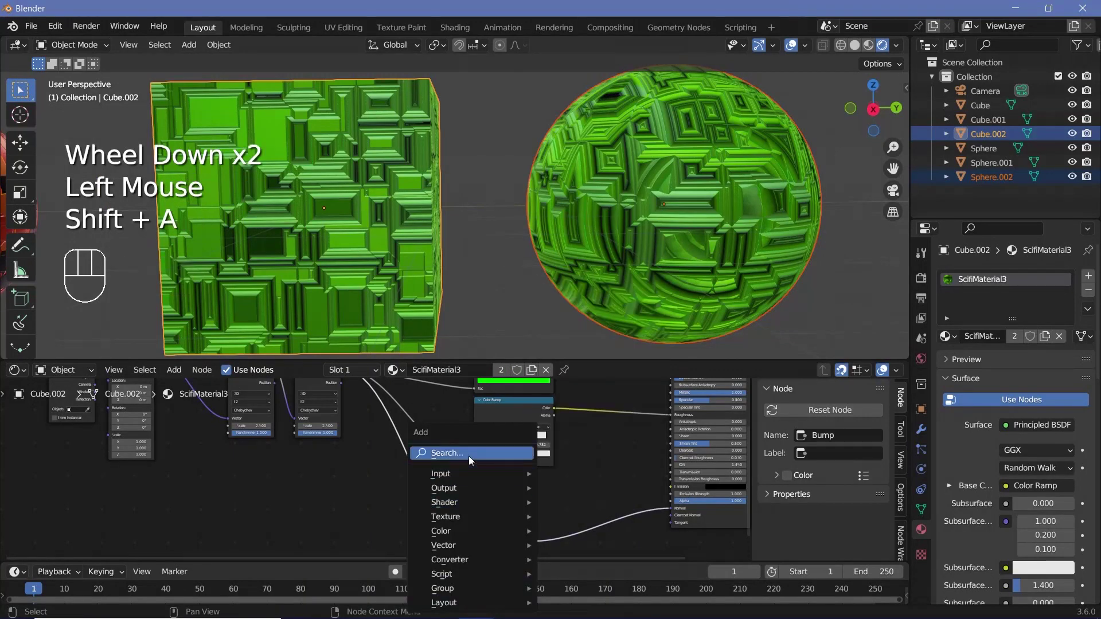
{"action": "left_click", "coordinate": [444, 453]}
{"action": "type", "text": "col"}
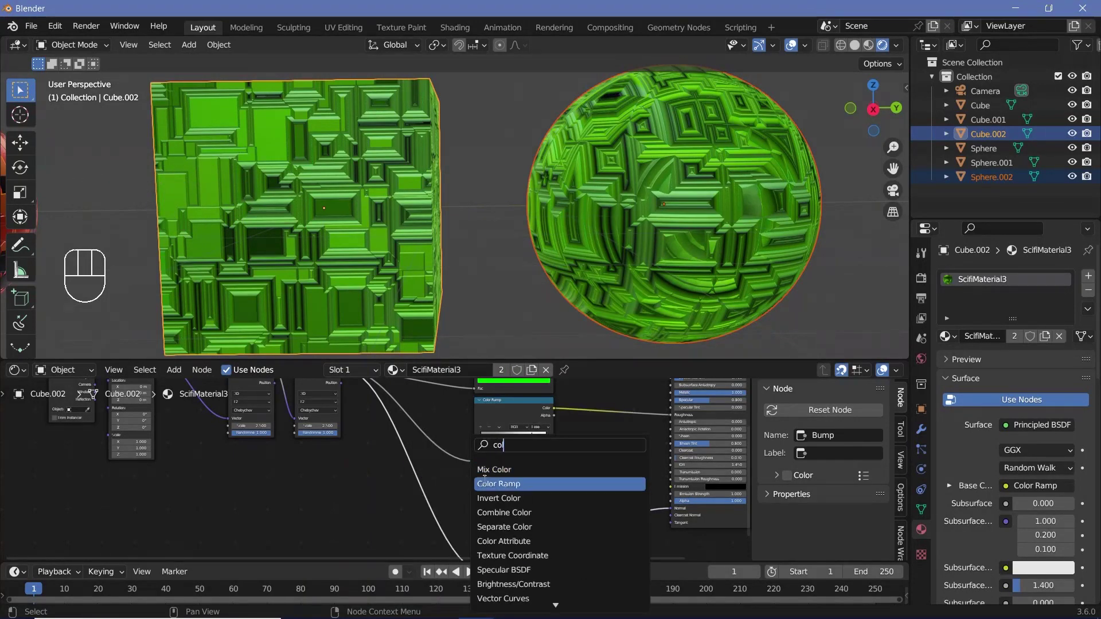
{"action": "left_click", "coordinate": [480, 487]}
{"action": "middle_click_drag", "start_coordinate": [482, 494], "coordinate": [417, 444]}
{"action": "left_click", "coordinate": [538, 436]}
{"action": "scroll", "coordinate": [537, 436], "scroll_direction": "down", "scroll_amount": 3}
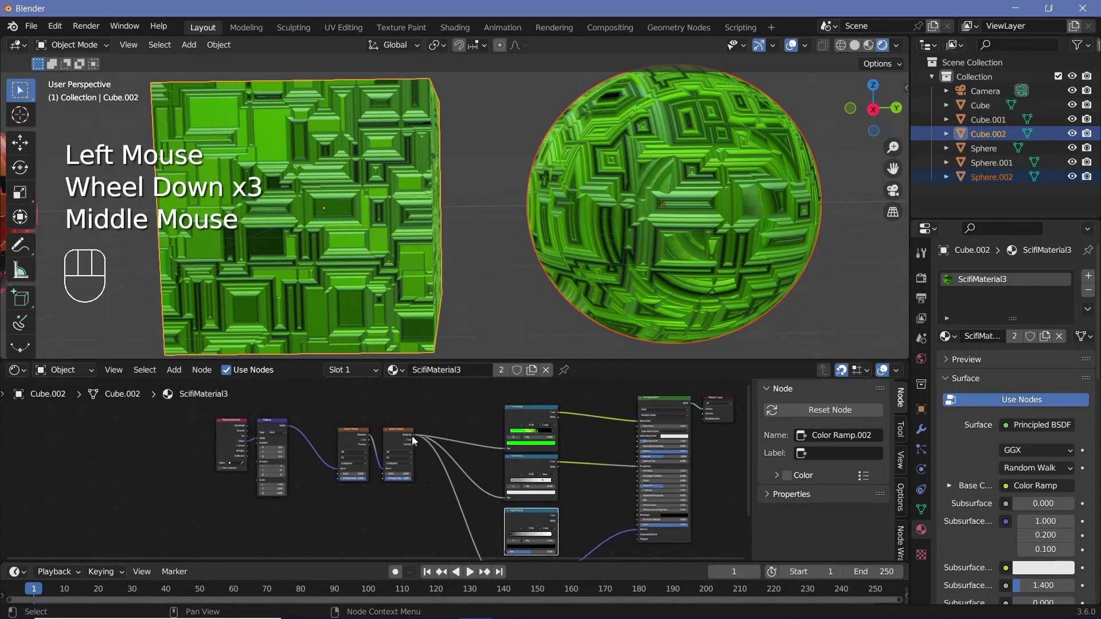
{"action": "left_click_drag", "start_coordinate": [414, 437], "coordinate": [498, 550]}
Step: Add a Math node set to Multiply between the third Color Ramp and the Principled BSDF
{"action": "scroll", "coordinate": [498, 549], "scroll_direction": "up", "scroll_amount": 4}
{"action": "middle_click_drag", "start_coordinate": [516, 505], "coordinate": [604, 466]}
{"action": "scroll", "coordinate": [605, 467], "scroll_direction": "up", "scroll_amount": 1}
{"action": "key", "text": "shift+a"}
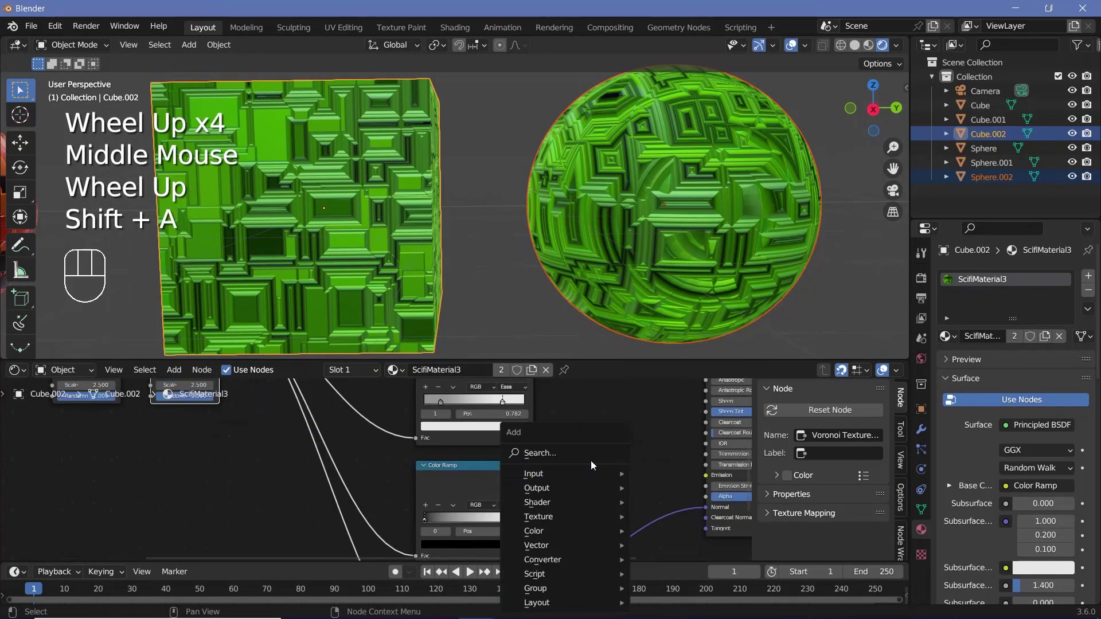
{"action": "left_click", "coordinate": [590, 458]}
{"action": "type", "text": "math"}
{"action": "key", "text": "Return"}
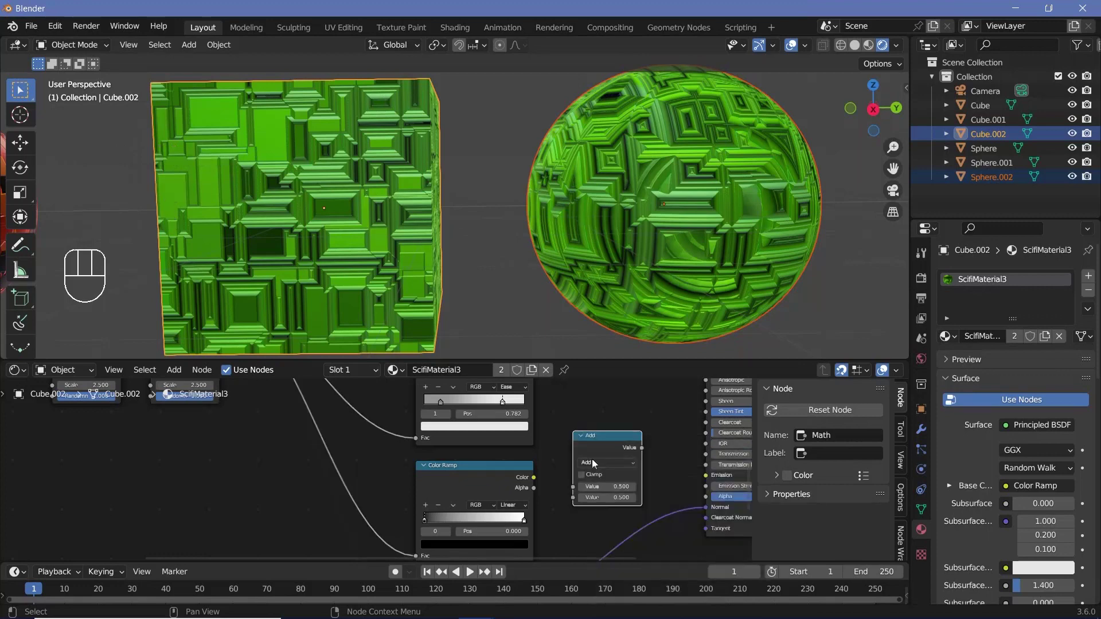
{"action": "left_click", "coordinate": [594, 463]}
{"action": "left_click", "coordinate": [594, 463]}
{"action": "left_click", "coordinate": [596, 511]}
{"action": "middle_click_drag", "start_coordinate": [596, 511], "coordinate": [574, 493]}
{"action": "scroll", "coordinate": [601, 486], "scroll_direction": "up", "scroll_amount": 2}
{"action": "scroll", "coordinate": [601, 487], "scroll_direction": "down", "scroll_amount": 2}
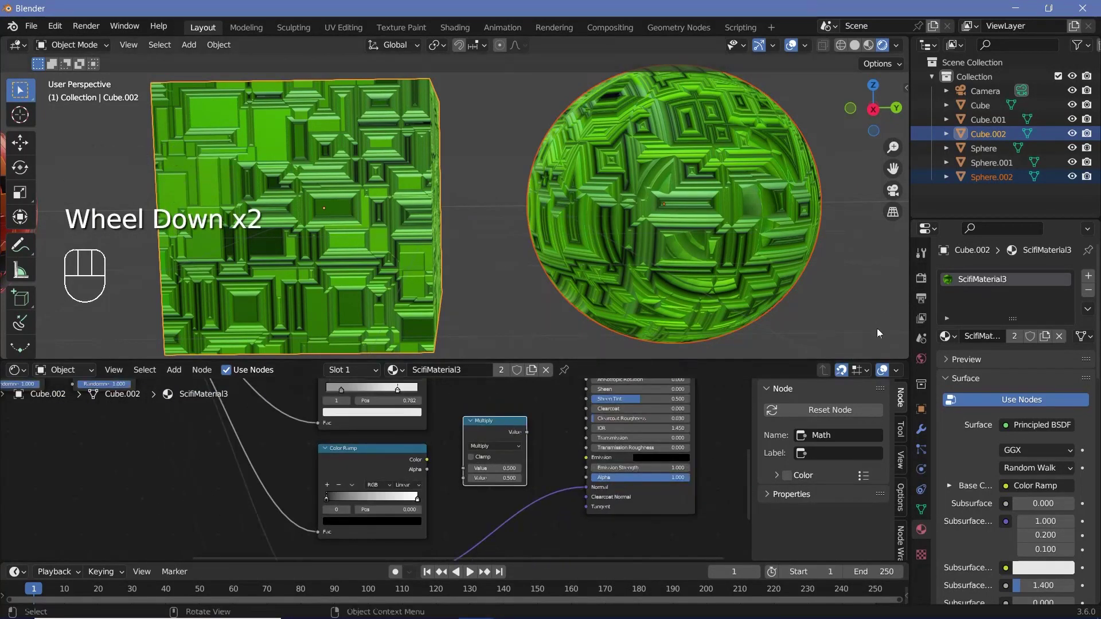
Step: Enable Screen Space Reflections in the Eevee render settings and inspect the effect on the cube and sphere
{"action": "left_click", "coordinate": [920, 280]}
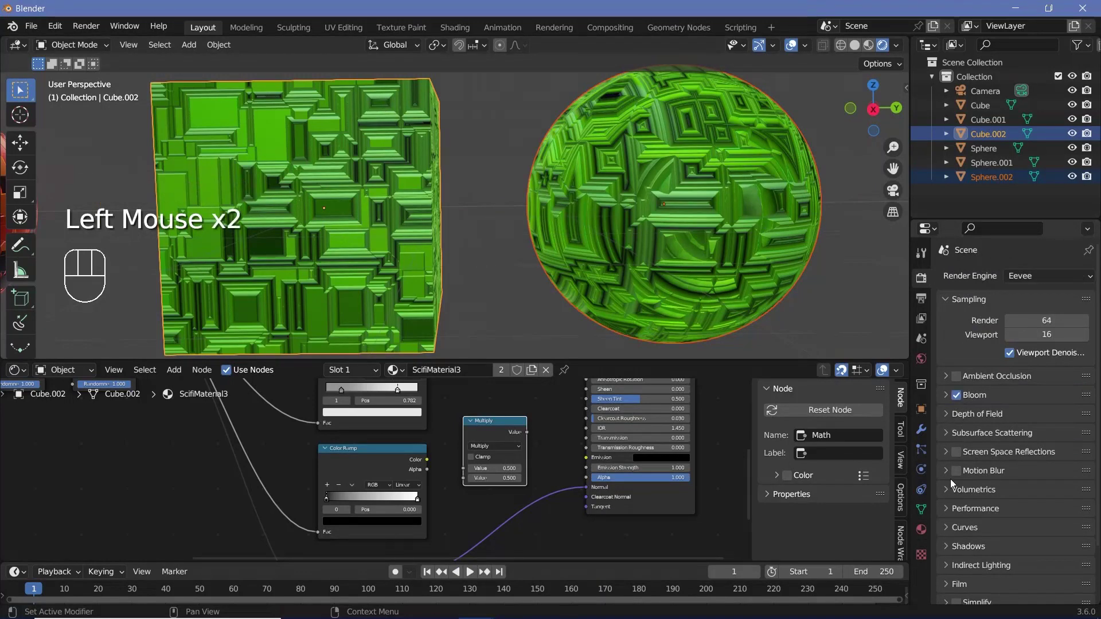
{"action": "left_click", "coordinate": [956, 452]}
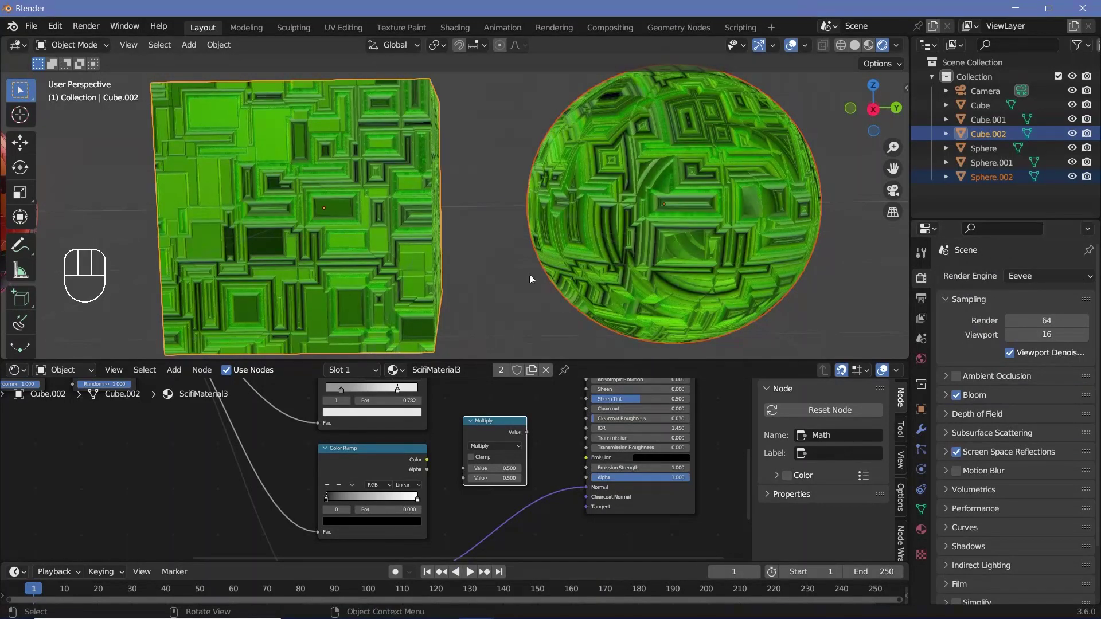
{"action": "scroll", "coordinate": [414, 241], "scroll_direction": "down", "scroll_amount": 2}
{"action": "middle_click_drag", "start_coordinate": [415, 241], "coordinate": [599, 202], "text": "shift"}
{"action": "scroll", "coordinate": [599, 201], "scroll_direction": "up", "scroll_amount": 3}
{"action": "middle_click_drag", "start_coordinate": [470, 226], "coordinate": [425, 265], "text": "shift"}
Step: Feed the third Color Ramp into the Multiply node with a multiplier of 10 and move the ramp's black stop to 0.251
{"action": "scroll", "coordinate": [422, 455], "scroll_direction": "up", "scroll_amount": 2}
{"action": "middle_click_drag", "start_coordinate": [422, 455], "coordinate": [452, 452]}
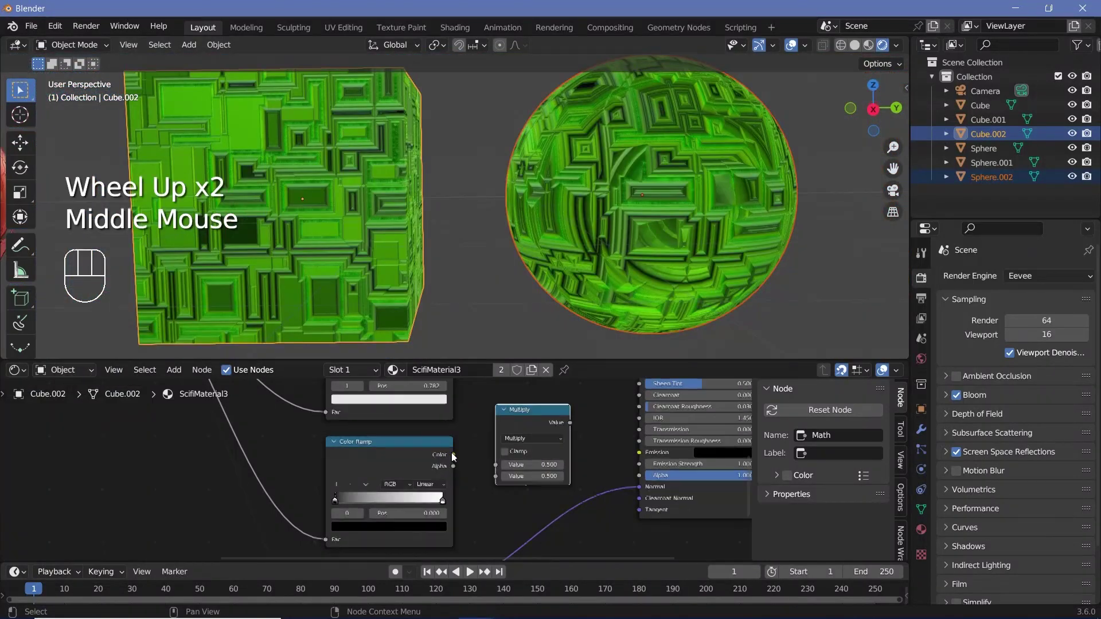
{"action": "left_click_drag", "start_coordinate": [453, 455], "coordinate": [501, 466]}
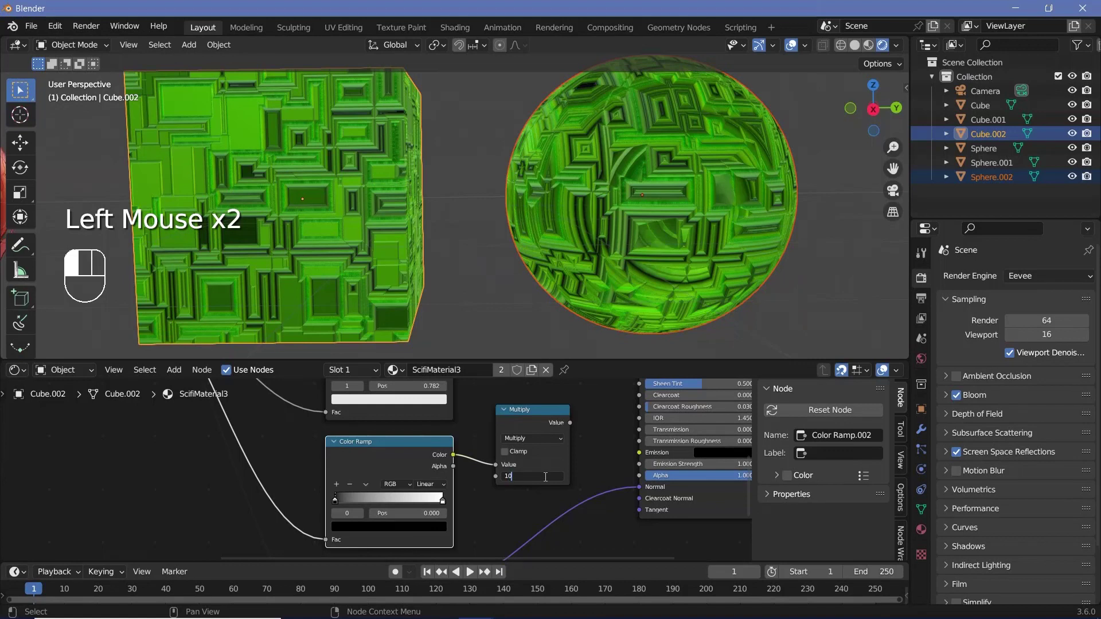
{"action": "left_click_drag", "start_coordinate": [339, 502], "coordinate": [375, 501]}
{"action": "left_click_drag", "start_coordinate": [411, 446], "coordinate": [379, 446]}
Step: Connect the Multiply result to the Principled BSDF's Emission Strength and set the Emission colour to white
{"action": "left_click_drag", "start_coordinate": [570, 422], "coordinate": [610, 485]}
{"action": "middle_click_drag", "start_coordinate": [714, 454], "coordinate": [628, 460]}
{"action": "left_click", "coordinate": [631, 457]}
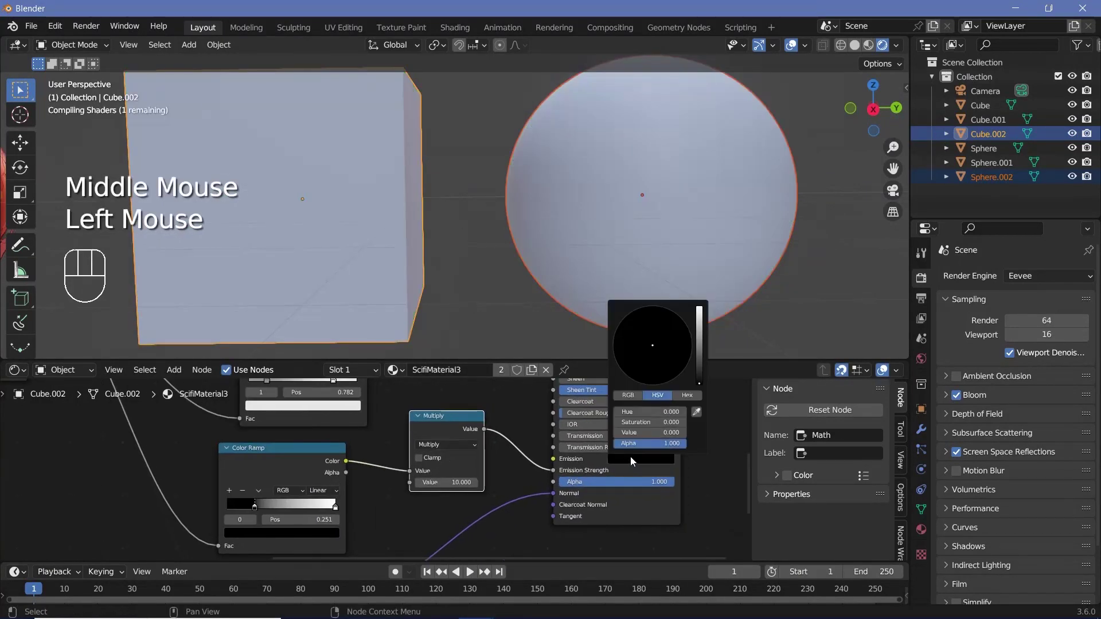
{"action": "left_click", "coordinate": [700, 310]}
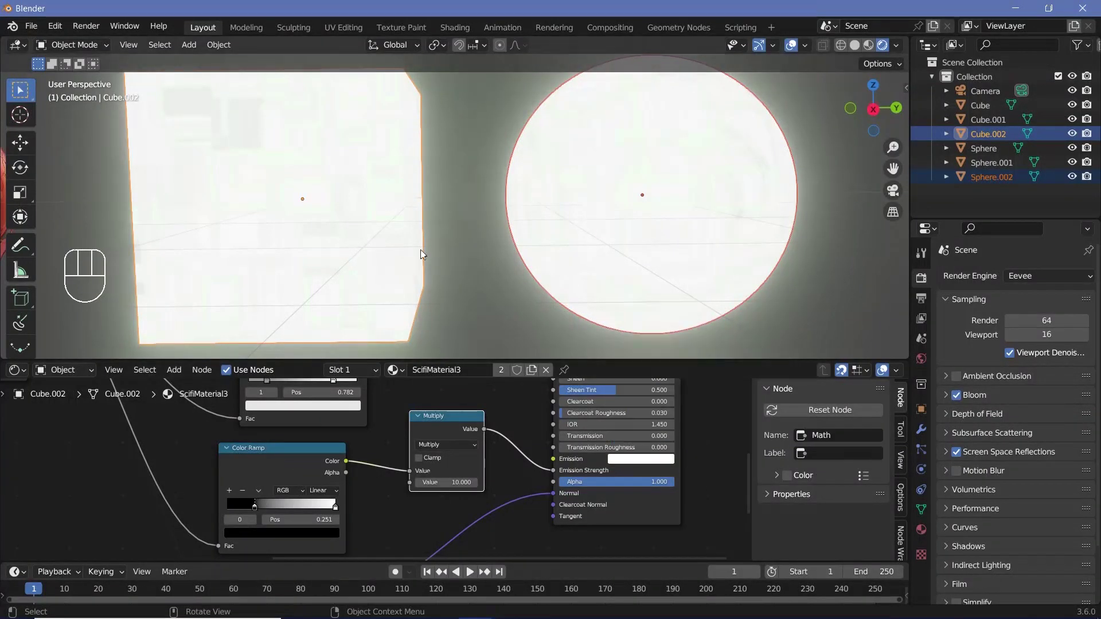
Step: Adjust the emission Color Ramp's stops, switch its interpolation to Constant and place the white stop at 0.640
{"action": "middle_click_drag", "start_coordinate": [255, 505], "coordinate": [340, 481]}
{"action": "mouse_move", "coordinate": [340, 481]}
{"action": "left_mouse_down"}
{"action": "mouse_move", "coordinate": [390, 489]}
{"action": "mouse_move", "coordinate": [404, 481]}
{"action": "mouse_move", "coordinate": [383, 479]}
{"action": "left_mouse_up"}
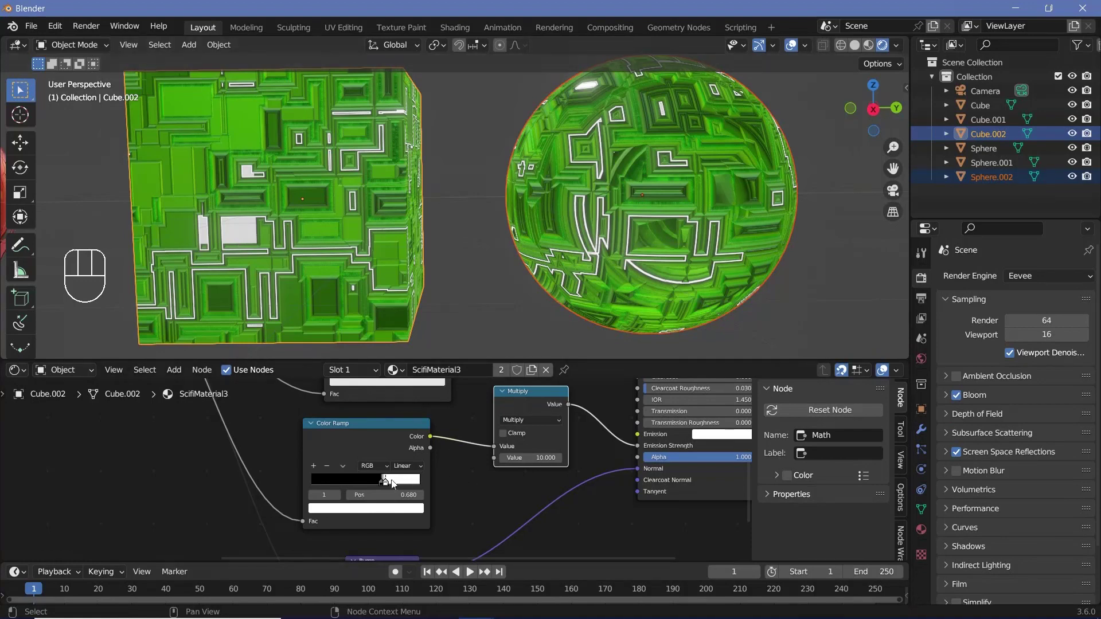
{"action": "mouse_move", "coordinate": [391, 480]}
{"action": "left_mouse_down"}
{"action": "mouse_move", "coordinate": [329, 490]}
{"action": "mouse_move", "coordinate": [453, 486]}
{"action": "left_mouse_up"}
{"action": "left_click_drag", "start_coordinate": [370, 480], "coordinate": [400, 483]}
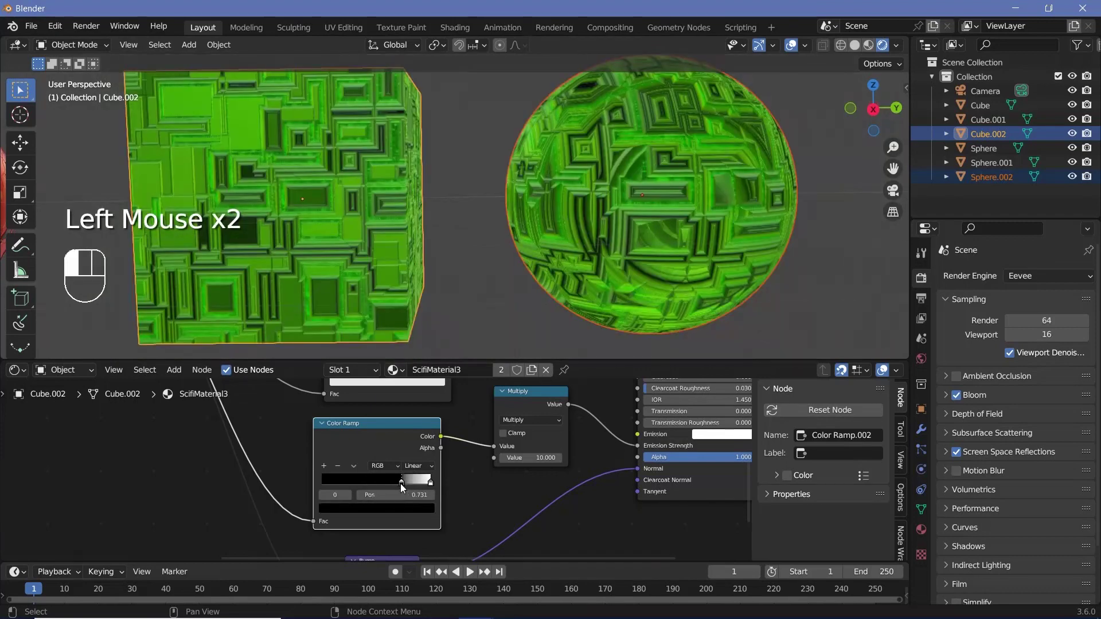
{"action": "left_click", "coordinate": [401, 484]}
{"action": "left_click", "coordinate": [418, 466]}
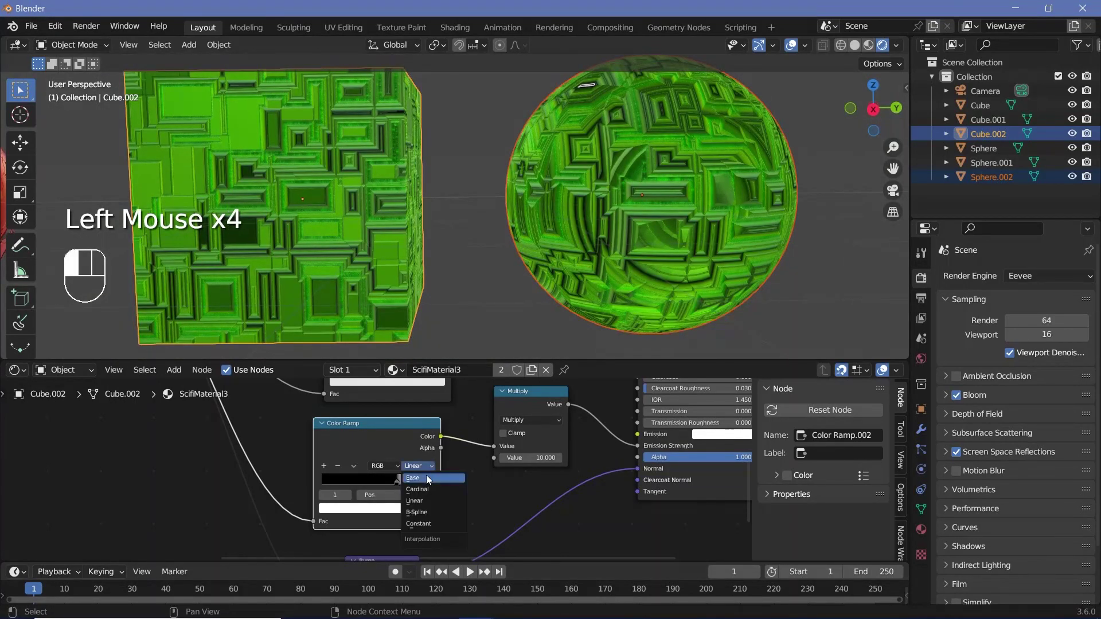
{"action": "left_click", "coordinate": [421, 523]}
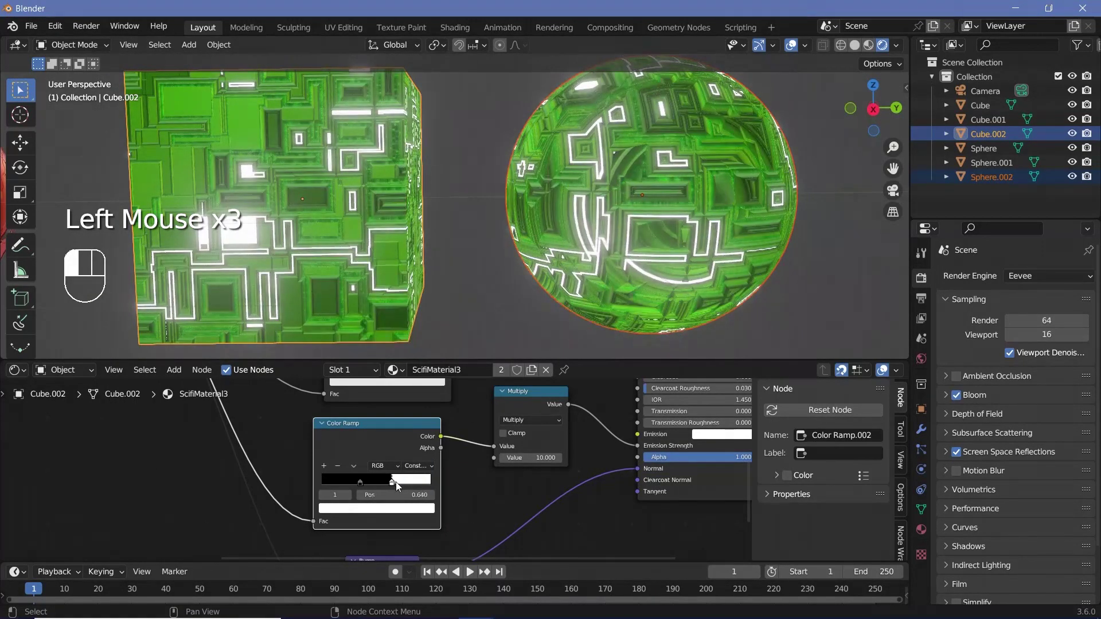
Step: Move the emission ramp's white stop to 0.651, set the Emission colour to pure green and raise the Multiply value
{"action": "left_click_drag", "start_coordinate": [395, 481], "coordinate": [397, 482]}
{"action": "left_click", "coordinate": [699, 436]}
{"action": "left_click_drag", "start_coordinate": [724, 320], "coordinate": [702, 301], "text": "ctrl"}
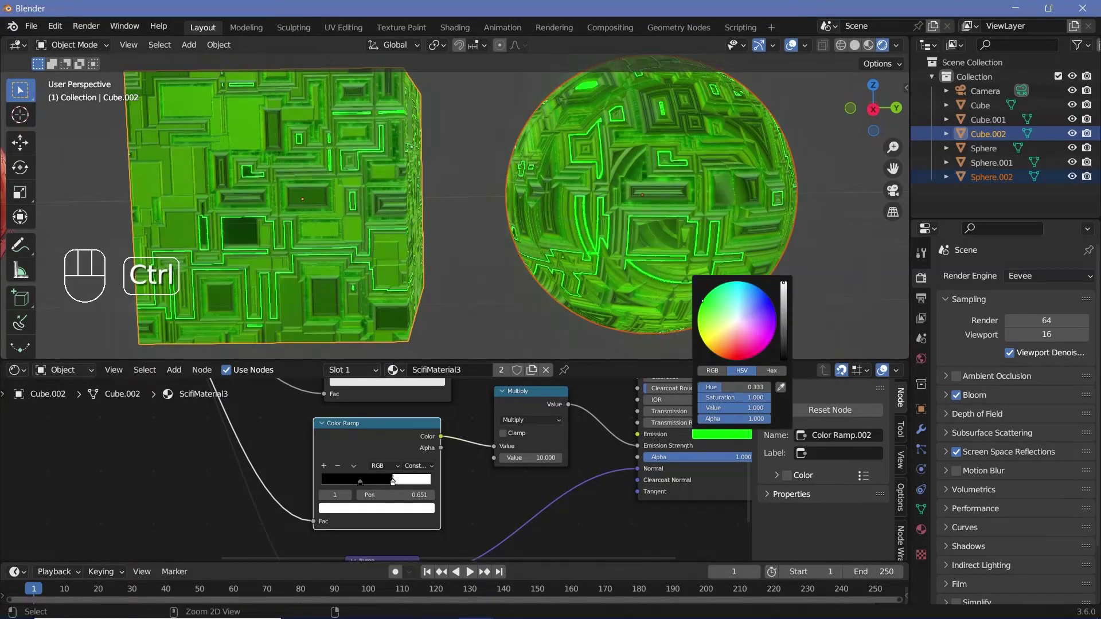
{"action": "left_click_drag", "start_coordinate": [530, 457], "coordinate": [679, 458]}
Step: Examine the green glowing lines on the cube and sphere and compare them with the other material variants
{"action": "scroll", "coordinate": [443, 233], "scroll_direction": "down", "scroll_amount": 2}
{"action": "middle_click", "coordinate": [442, 234]}
{"action": "scroll", "coordinate": [440, 236], "scroll_direction": "up", "scroll_amount": 2}
{"action": "scroll", "coordinate": [322, 207], "scroll_direction": "down", "scroll_amount": 2}
{"action": "middle_click_drag", "start_coordinate": [432, 235], "coordinate": [782, 242]}
{"action": "scroll", "coordinate": [436, 235], "scroll_direction": "down", "scroll_amount": 1}
{"action": "scroll", "coordinate": [821, 234], "scroll_direction": "down", "scroll_amount": 1}
{"action": "scroll", "coordinate": [607, 270], "scroll_direction": "up", "scroll_amount": 2}
{"action": "scroll", "coordinate": [439, 295], "scroll_direction": "down", "scroll_amount": 1}
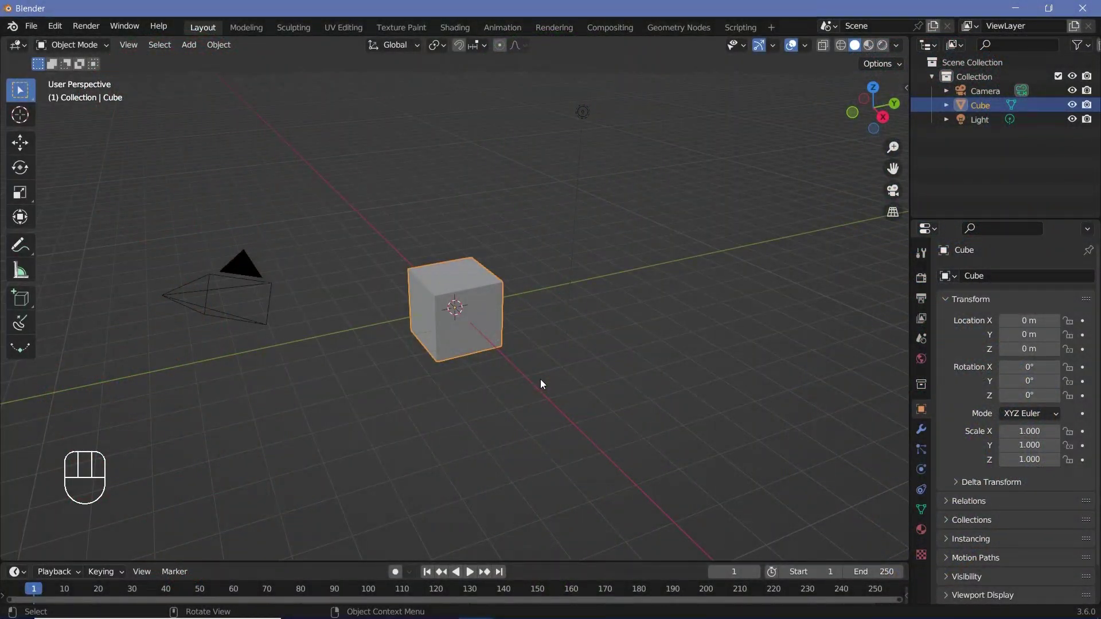
Step: Add an Ico Sphere with a higher subdivision count and apply smooth shading to it
{"action": "middle_click_drag", "start_coordinate": [541, 377], "coordinate": [469, 331]}
{"action": "key", "text": "shift+a"}
{"action": "mouse_move", "coordinate": [455, 331]}
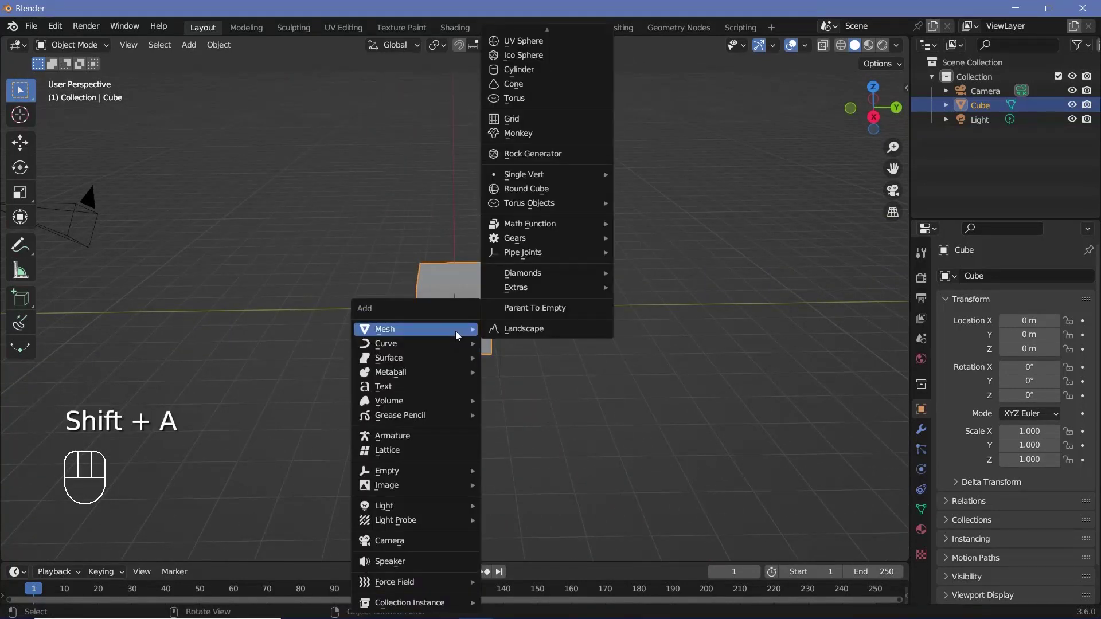
{"action": "left_click", "coordinate": [526, 58]}
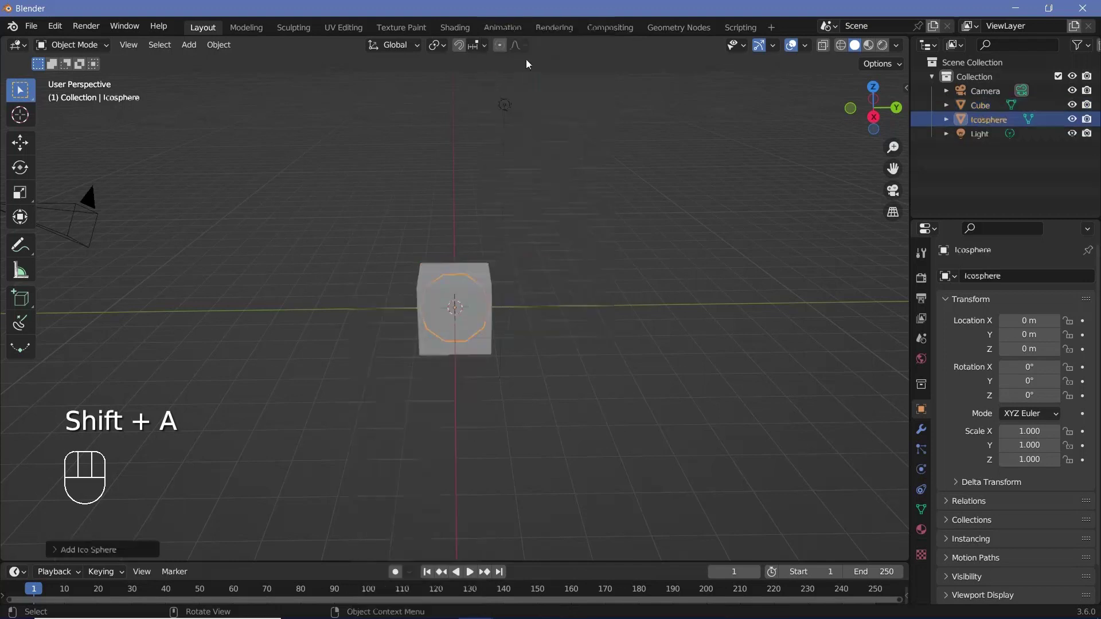
{"action": "left_click", "coordinate": [52, 549]}
{"action": "double_click", "coordinate": [194, 407]}
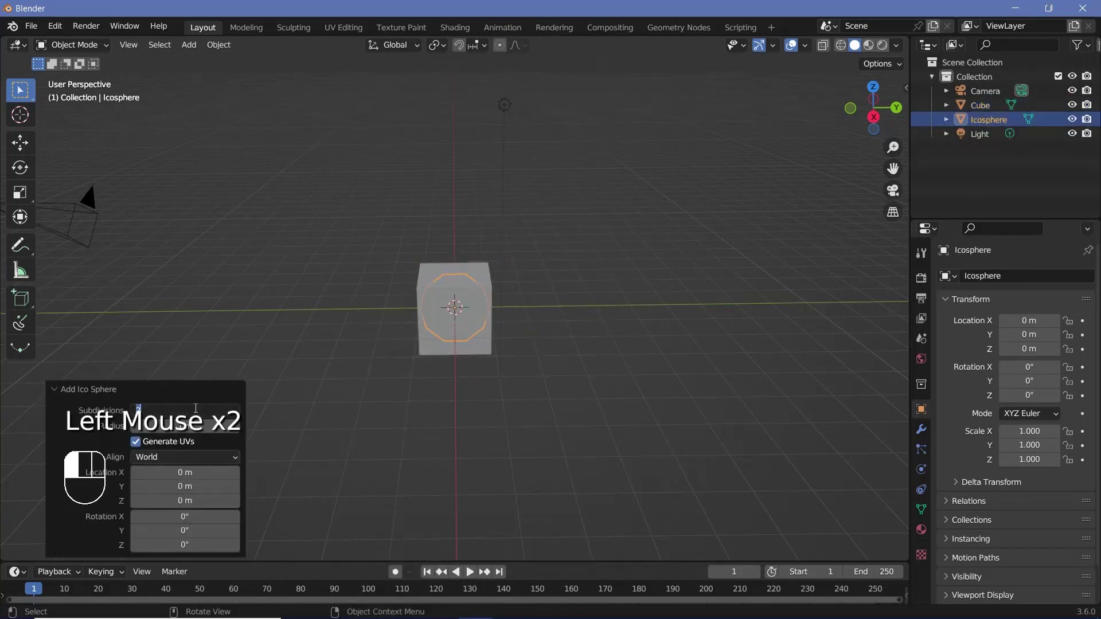
{"action": "key", "text": "Return"}
{"action": "left_click", "coordinate": [54, 389]}
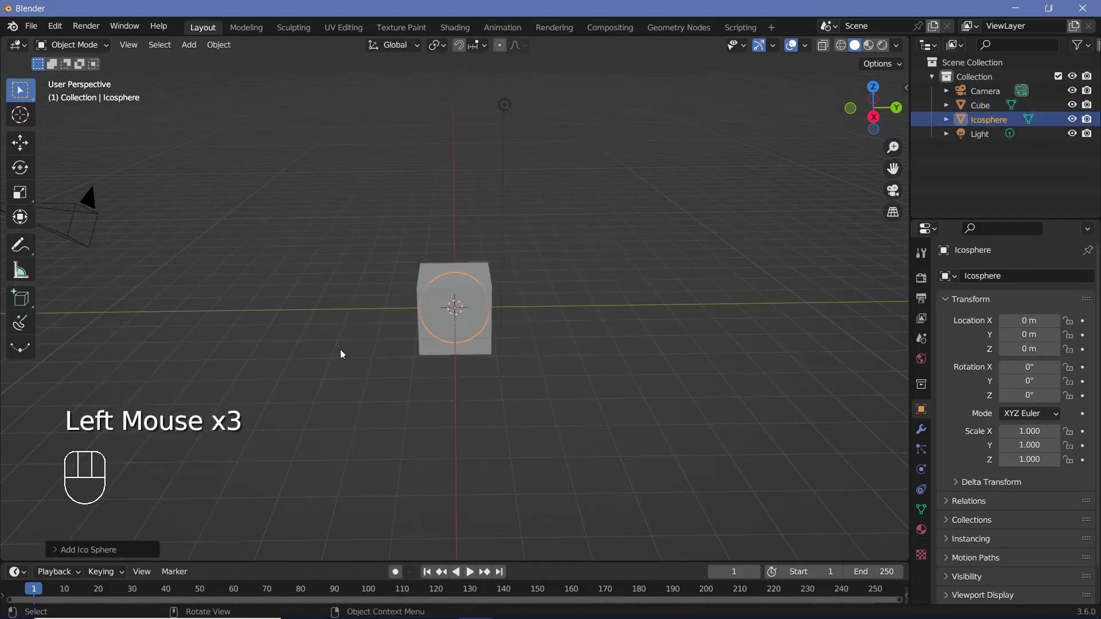
{"action": "left_click", "coordinate": [219, 48]}
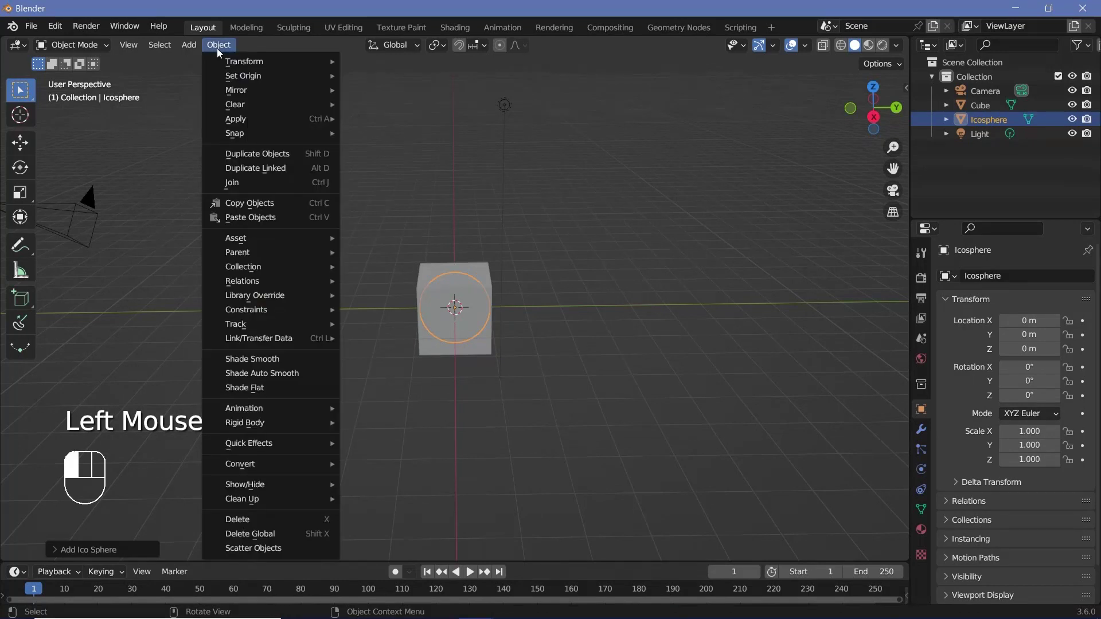
{"action": "left_click", "coordinate": [259, 360]}
Step: Move the icosphere 3 m along the Y axis beside the cube and scale it by 1.2
{"action": "key", "text": "g"}
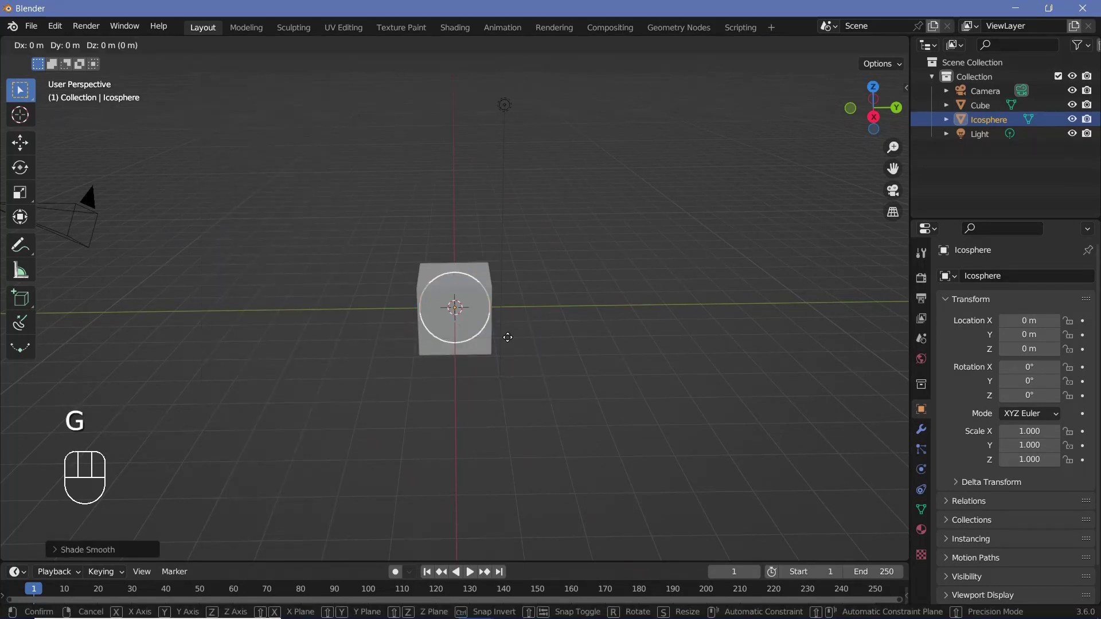
{"action": "key", "text": "y"}
{"action": "key", "text": "ctrl"}
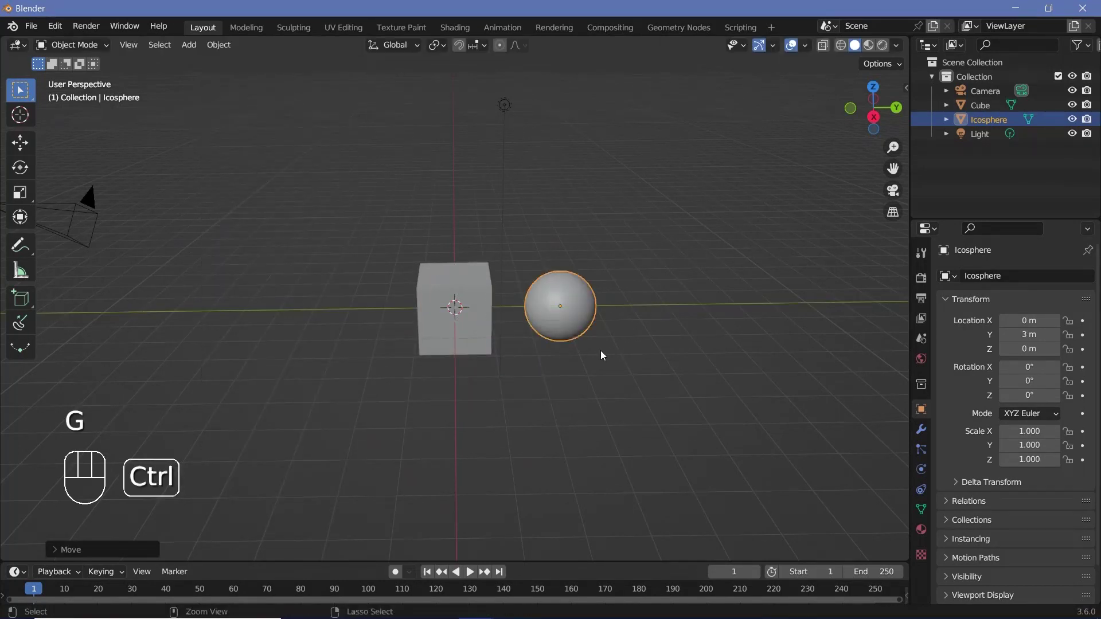
{"action": "type", "text": "s1.2"}
{"action": "key", "text": "Return"}
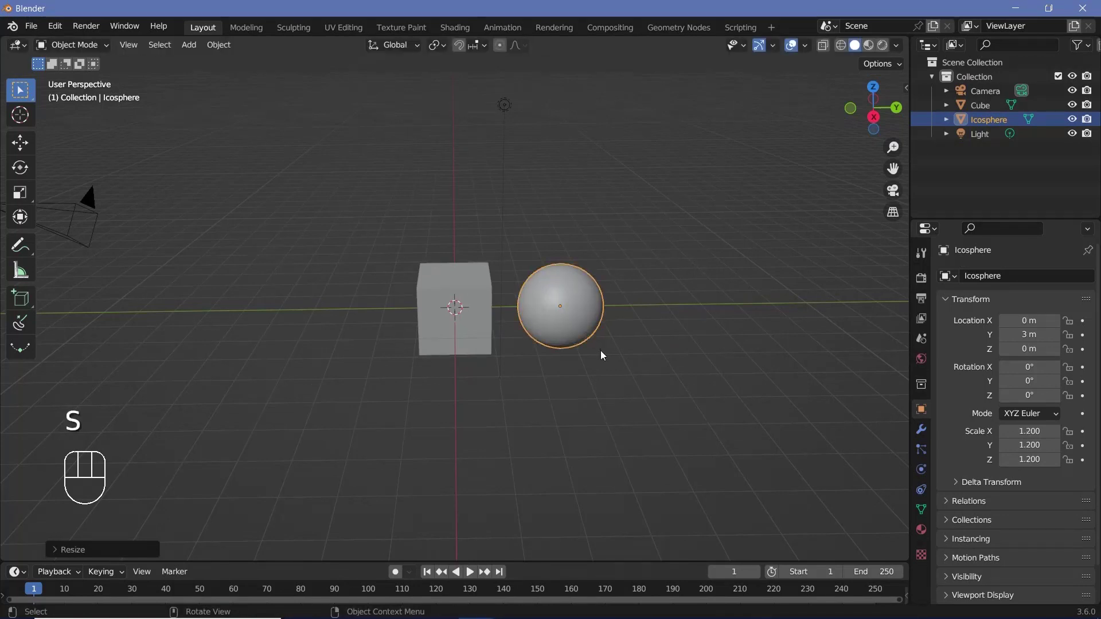
Step: Check the materials assigned to the cube and icosphere, and rename the icosphere as Sphere
{"action": "middle_click_drag", "start_coordinate": [600, 349], "coordinate": [585, 325]}
{"action": "scroll", "coordinate": [585, 325], "scroll_direction": "up", "scroll_amount": 3}
{"action": "scroll", "coordinate": [536, 267], "scroll_direction": "down", "scroll_amount": 2}
{"action": "middle_click_drag", "start_coordinate": [537, 266], "coordinate": [455, 322]}
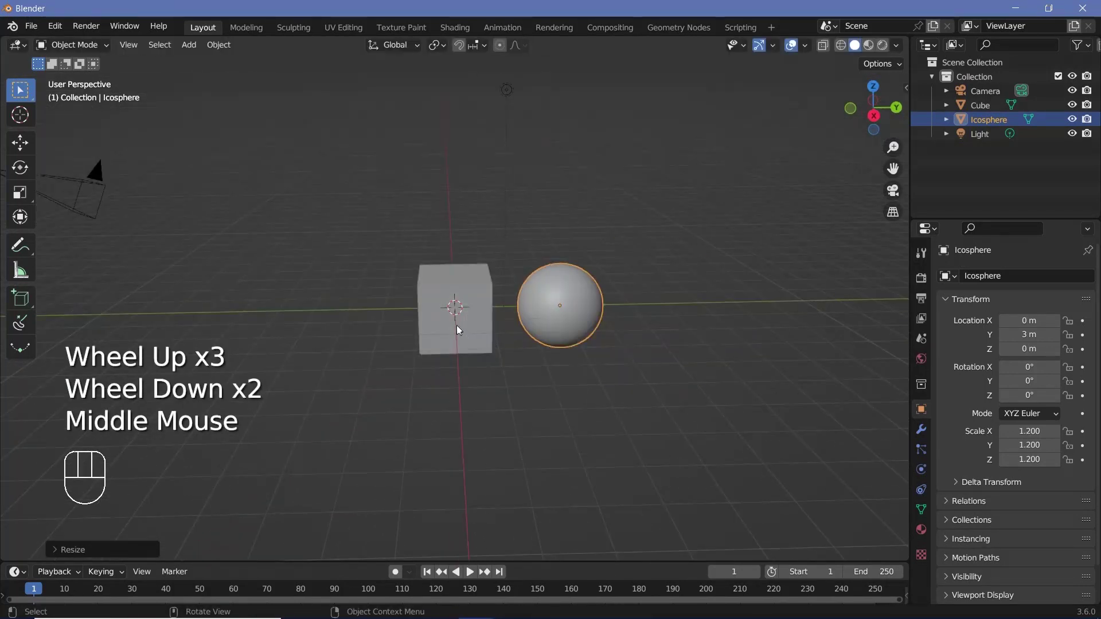
{"action": "left_click", "coordinate": [438, 294]}
{"action": "left_click", "coordinate": [921, 529]}
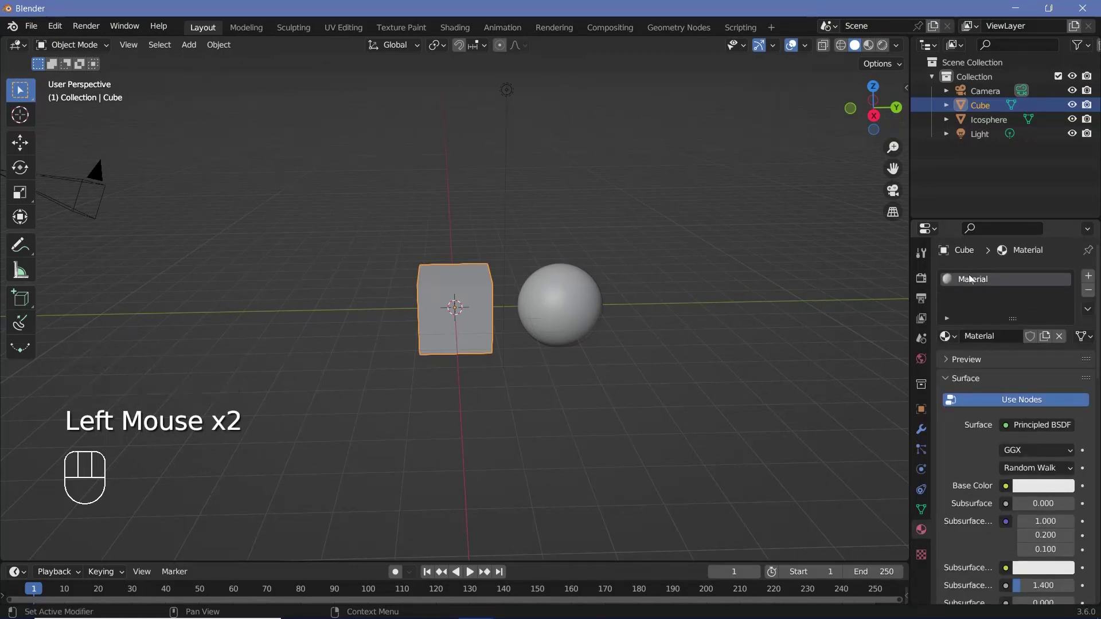
{"action": "left_click", "coordinate": [550, 291]}
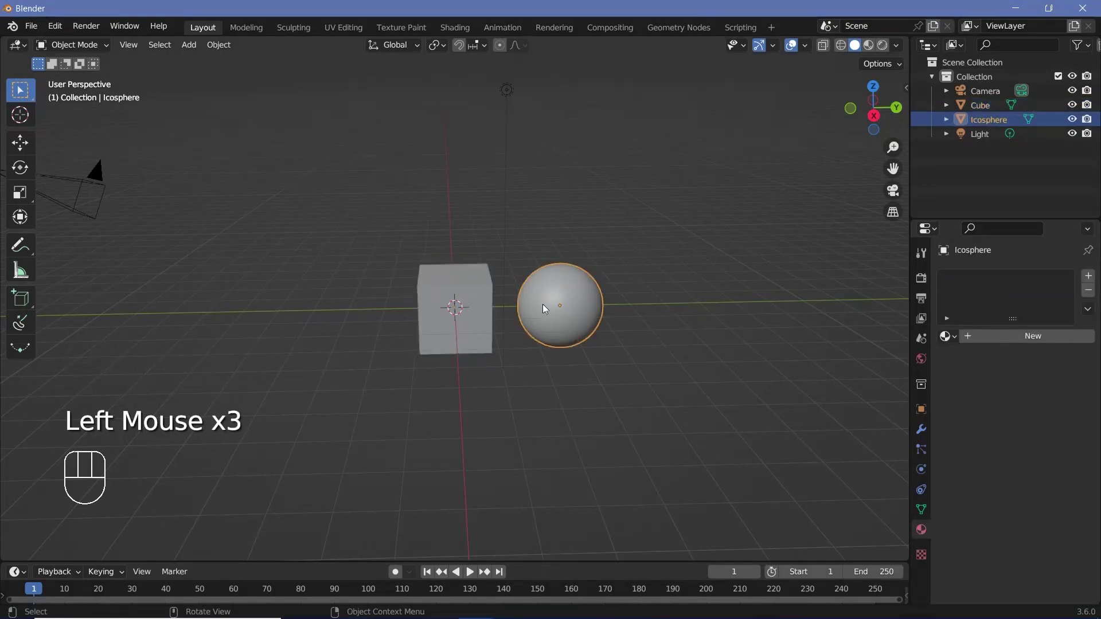
{"action": "left_click", "coordinate": [992, 119]}
{"action": "double_click", "coordinate": [994, 119]}
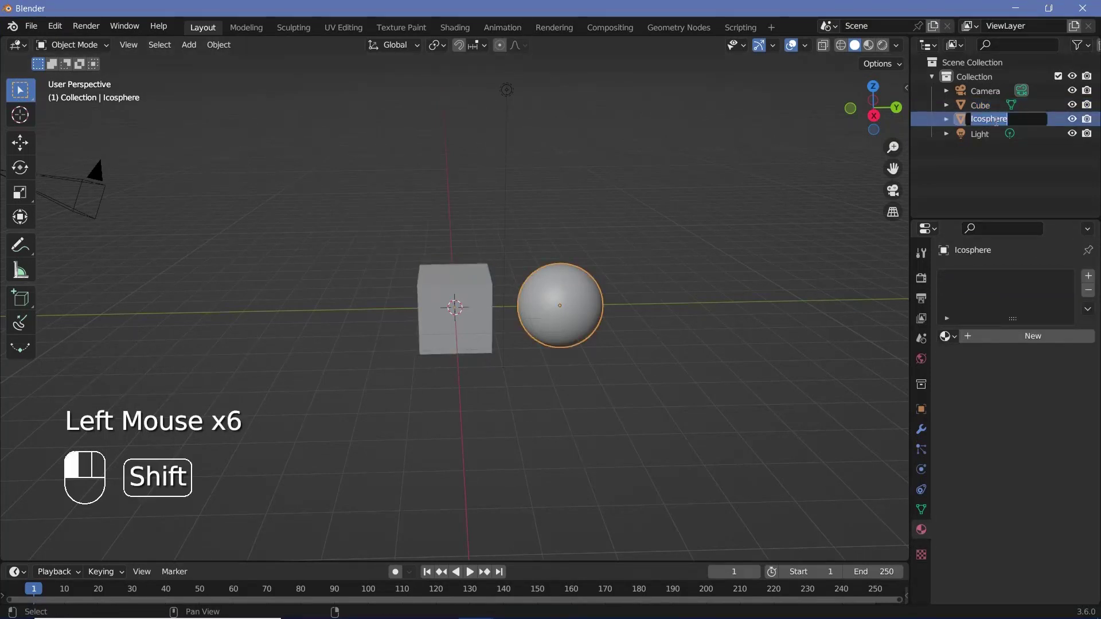
{"action": "type", "text": "Sphere"}
{"action": "key", "text": "Return"}
Step: Link the cube's material to the sphere and give the shared material a new name beginning with "Scif"
{"action": "left_click", "coordinate": [485, 288], "text": "shift"}
{"action": "key", "text": "ctrl+l"}
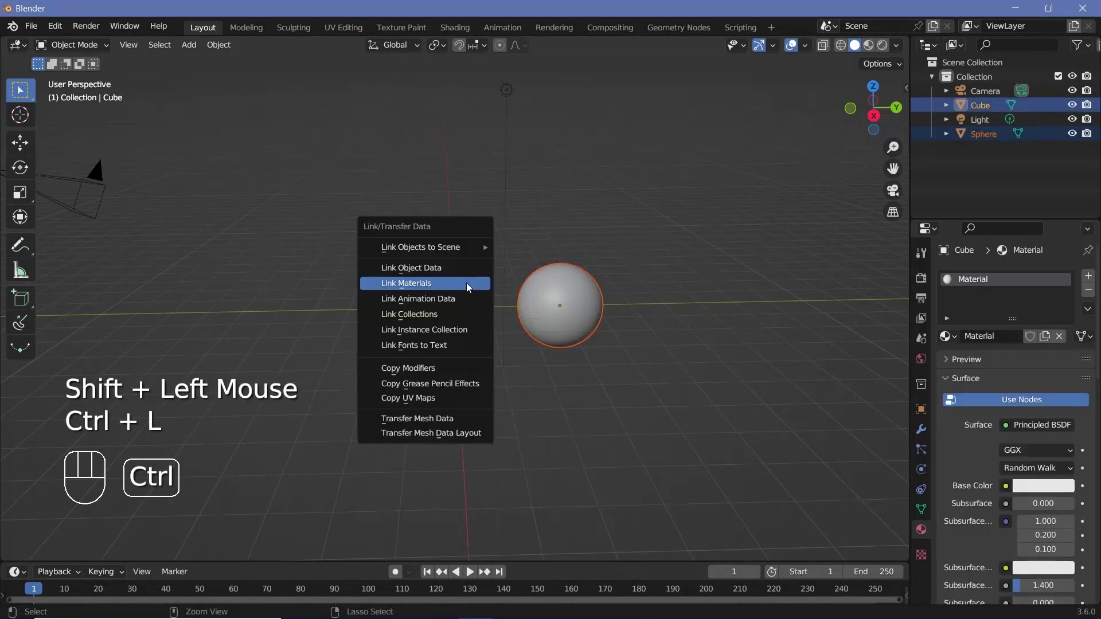
{"action": "left_click", "coordinate": [466, 284]}
{"action": "left_click", "coordinate": [456, 316]}
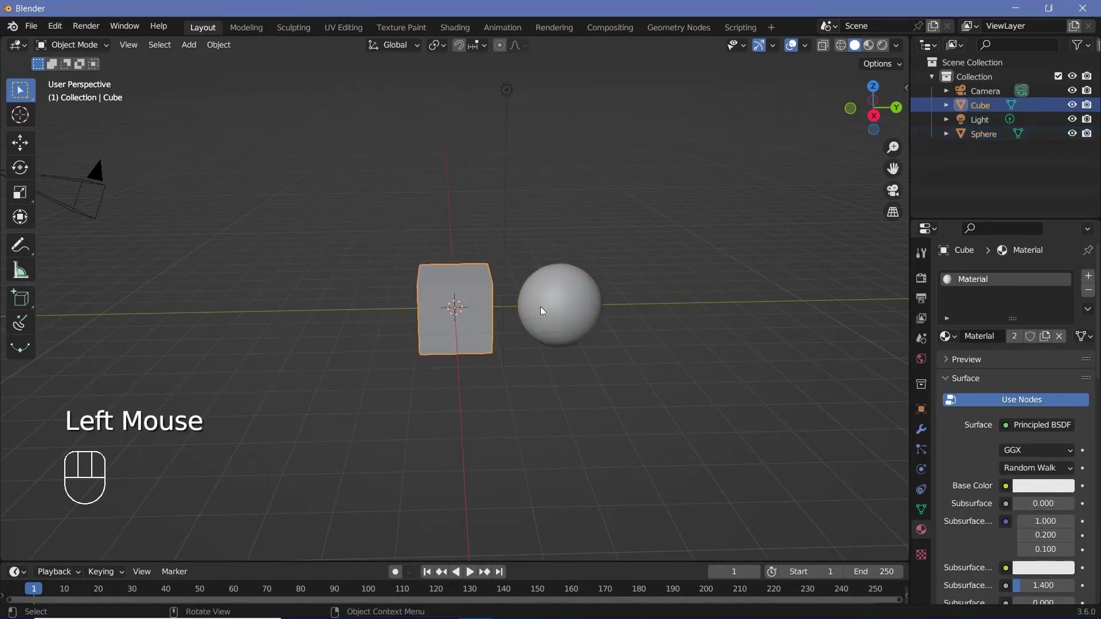
{"action": "left_click", "coordinate": [552, 308]}
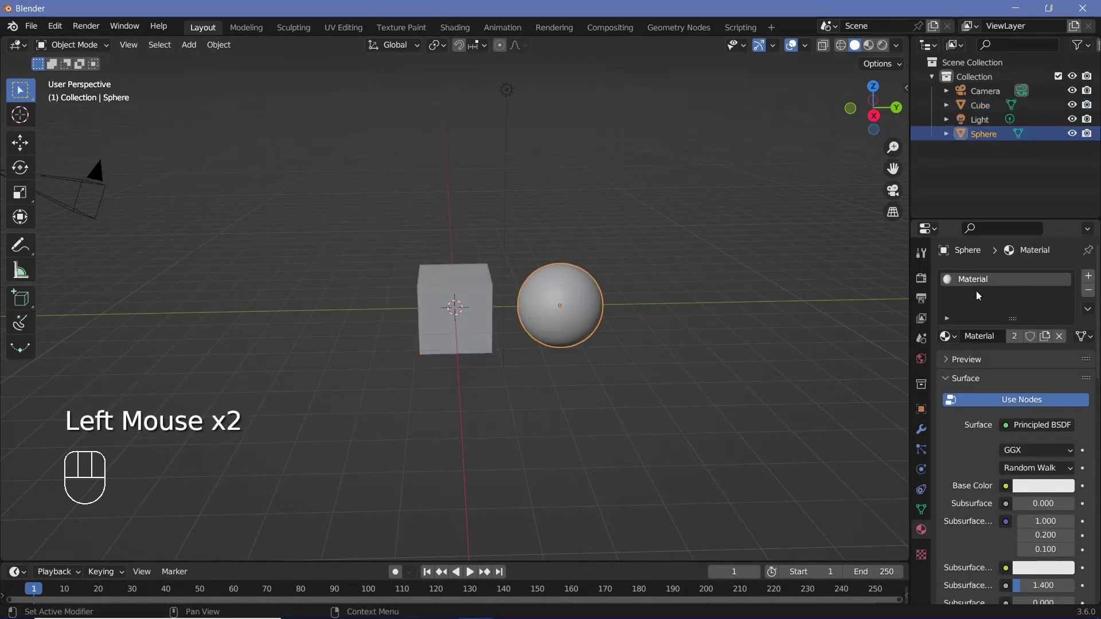
{"action": "left_click", "coordinate": [979, 337]}
{"action": "type", "text": "Scifi"}
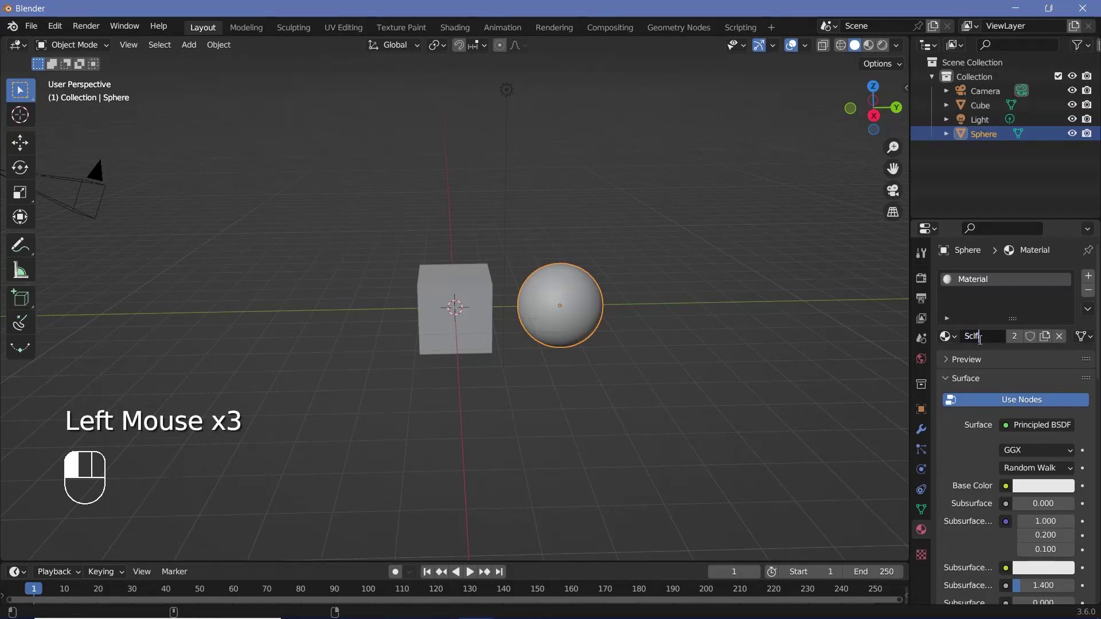
Step: Delete the default point light from the scene
{"action": "left_click", "coordinate": [507, 92]}
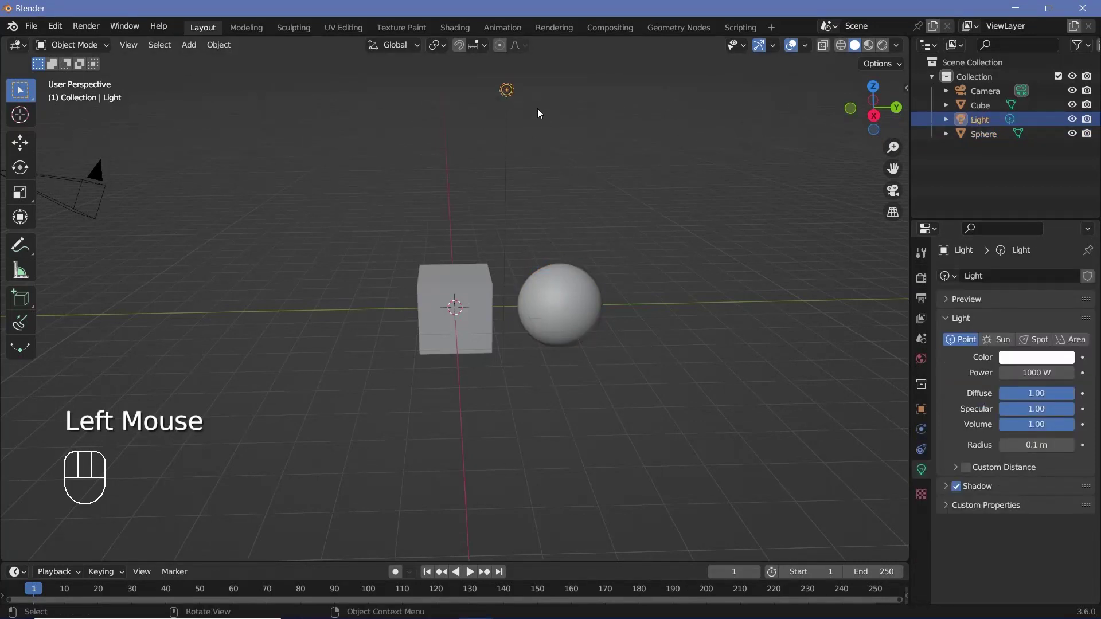
{"action": "key", "text": "x"}
{"action": "left_click", "coordinate": [466, 108]}
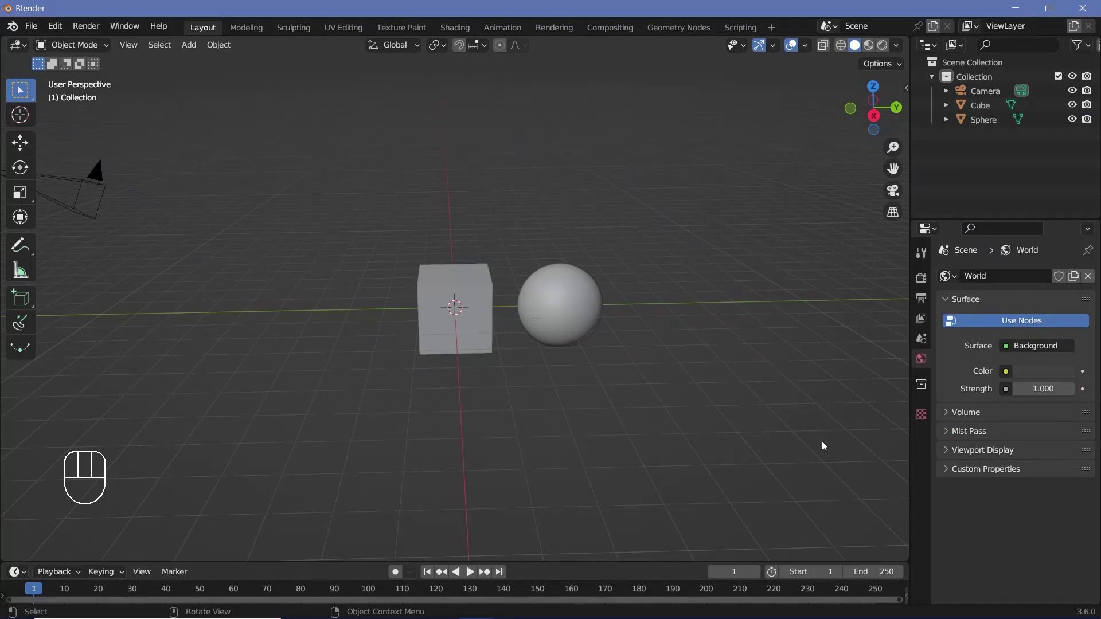
Step: Split the viewport horizontally, turn the lower area into a Shader Editor and show the World shader nodes there
{"action": "left_click_drag", "start_coordinate": [904, 559], "coordinate": [870, 398]}
{"action": "left_click", "coordinate": [17, 408]}
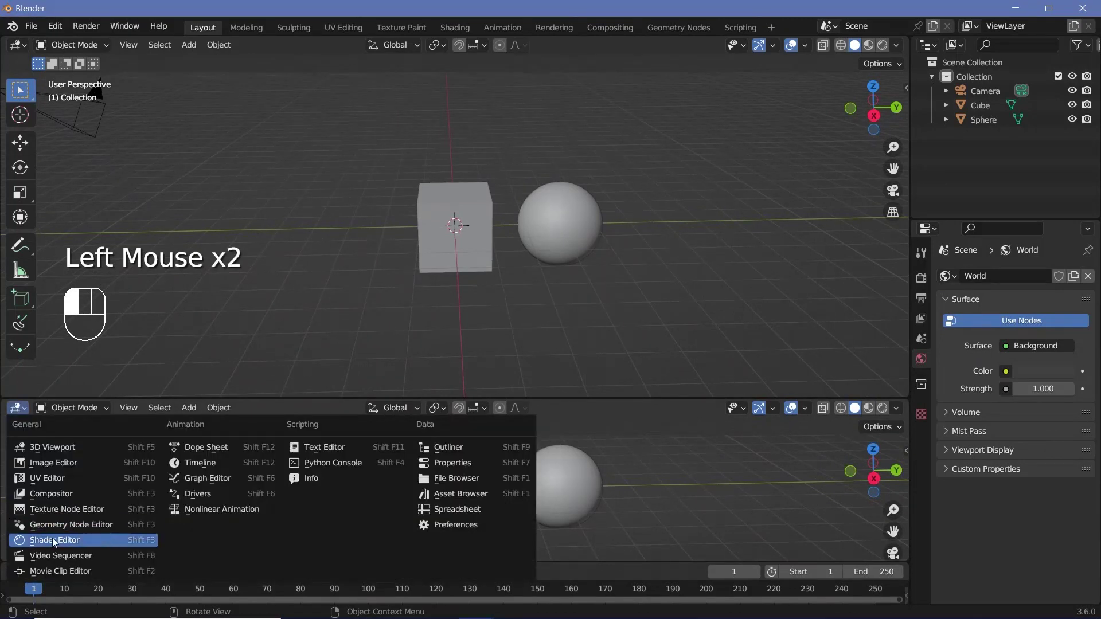
{"action": "left_click", "coordinate": [133, 540]}
{"action": "left_click_drag", "start_coordinate": [63, 408], "coordinate": [73, 446]}
{"action": "scroll", "coordinate": [365, 507], "scroll_direction": "up", "scroll_amount": 2}
{"action": "left_click", "coordinate": [383, 465]}
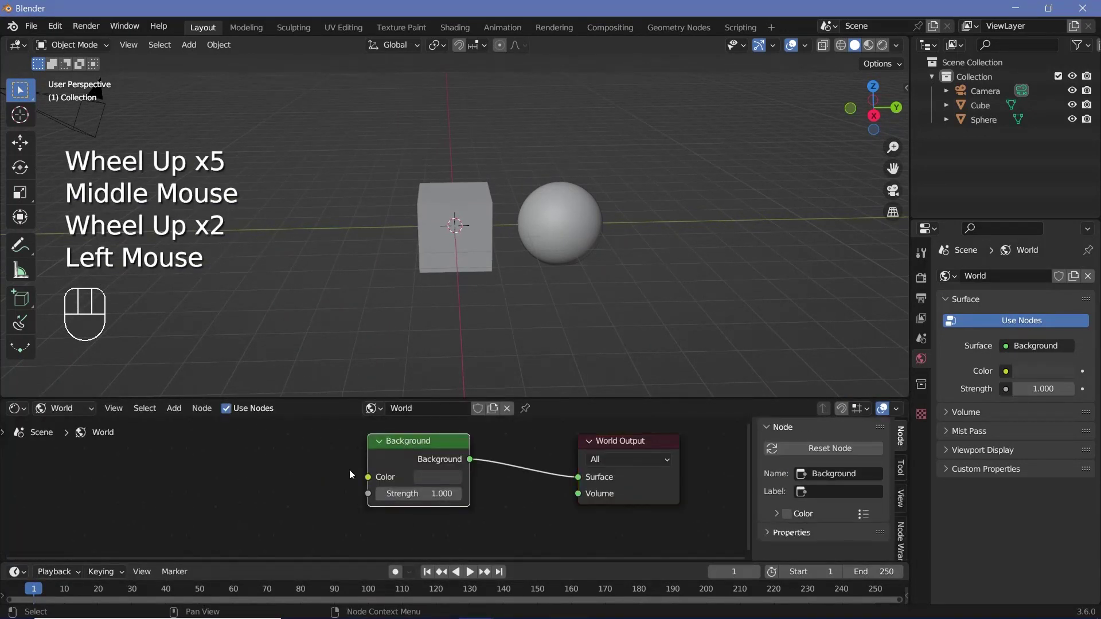
{"action": "middle_click_drag", "start_coordinate": [374, 459], "coordinate": [458, 480]}
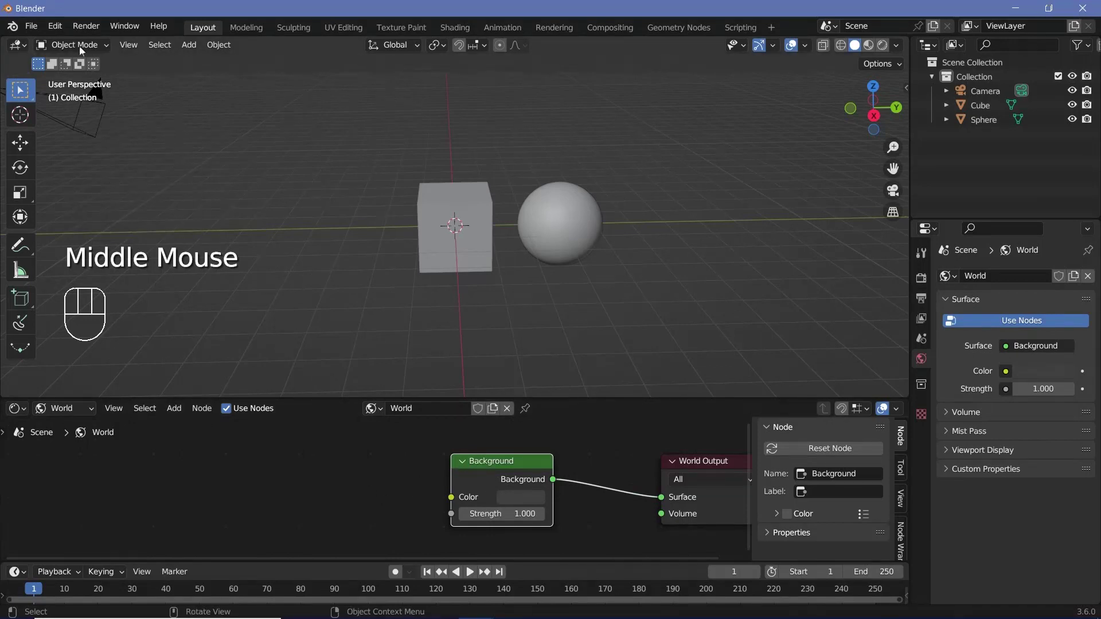
Step: Search the add-ons in the preferences for "node" to check whether Node Wrangler is enabled
{"action": "left_click", "coordinate": [62, 26]}
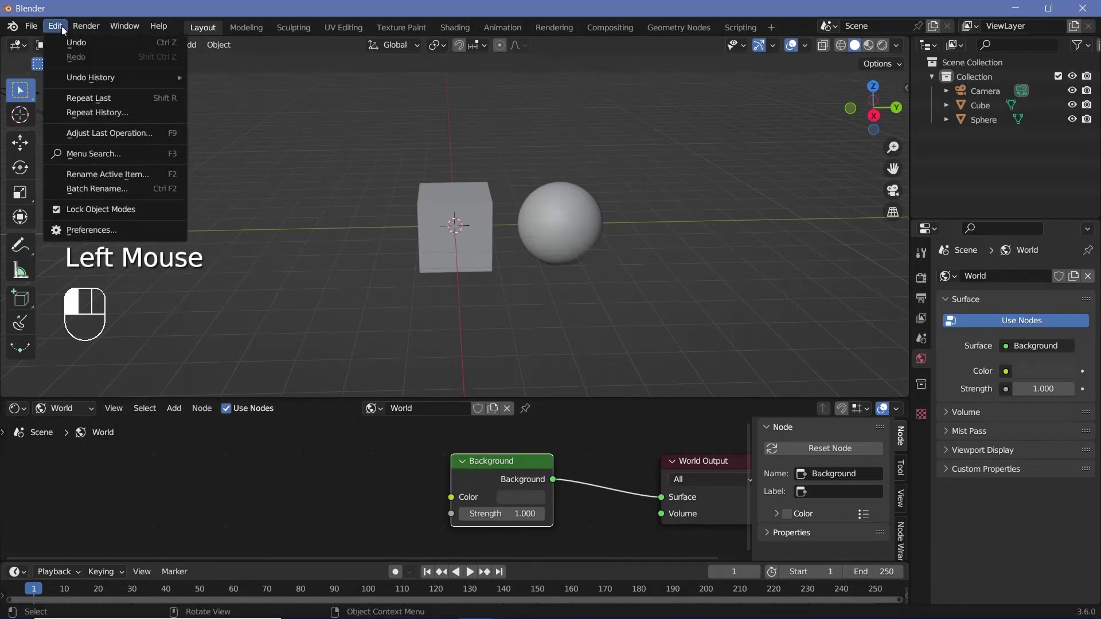
{"action": "left_click", "coordinate": [90, 230]}
{"action": "left_click", "coordinate": [411, 81]}
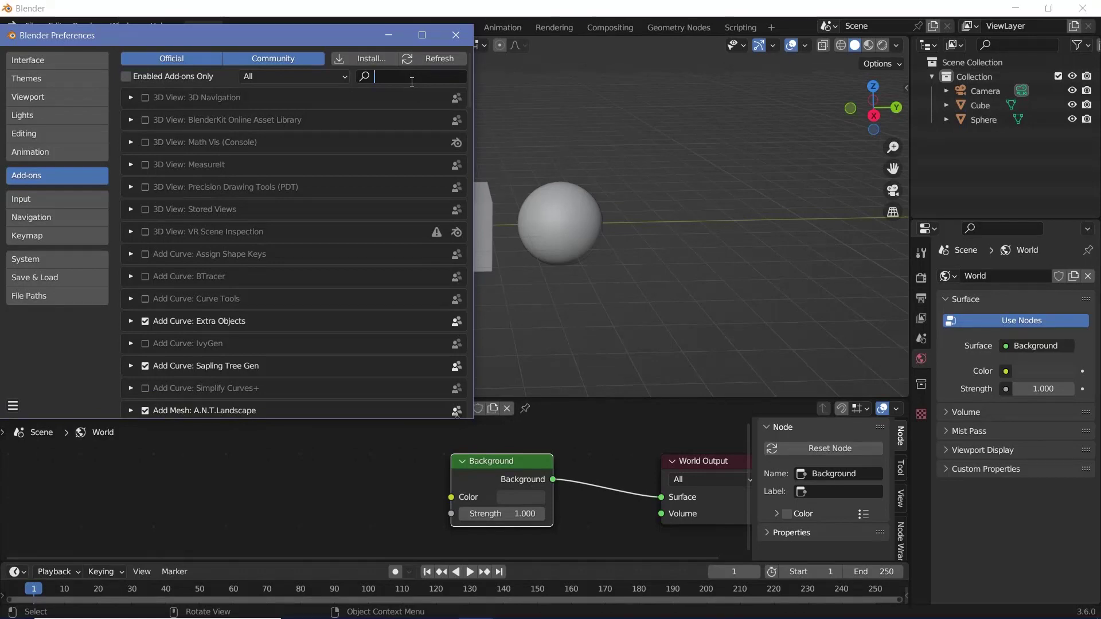
{"action": "type", "text": "node"}
{"action": "left_click", "coordinate": [456, 35]}
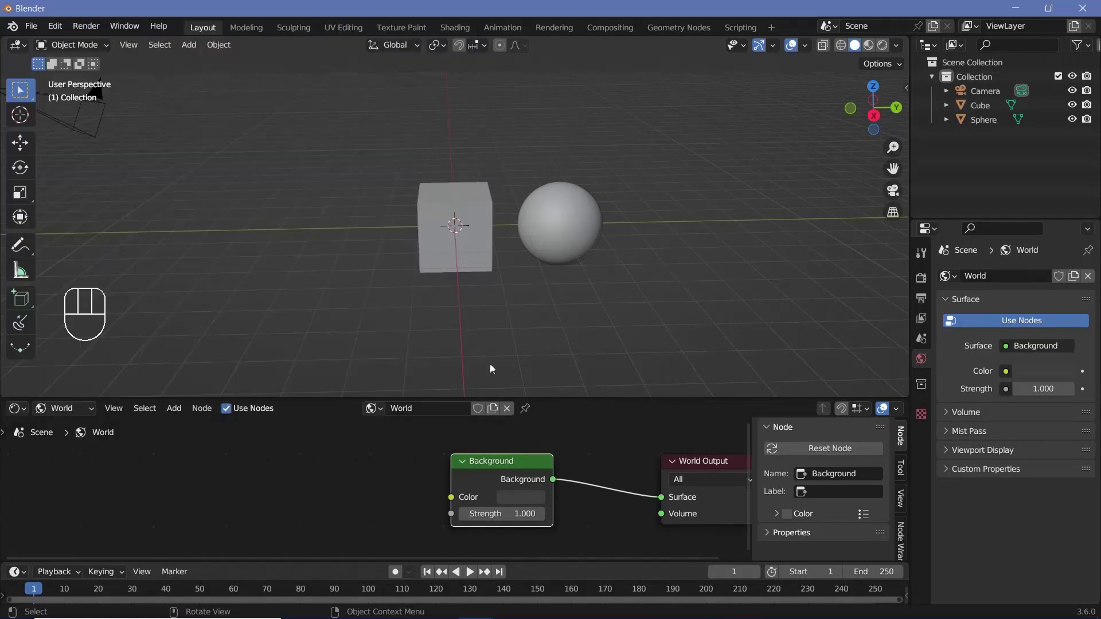
Step: Add an Environment Texture with Mapping and Texture Coordinate nodes to the Background node, and feed the Object output into Mapping
{"action": "left_click", "coordinate": [474, 462]}
{"action": "key", "text": "ctrl+t"}
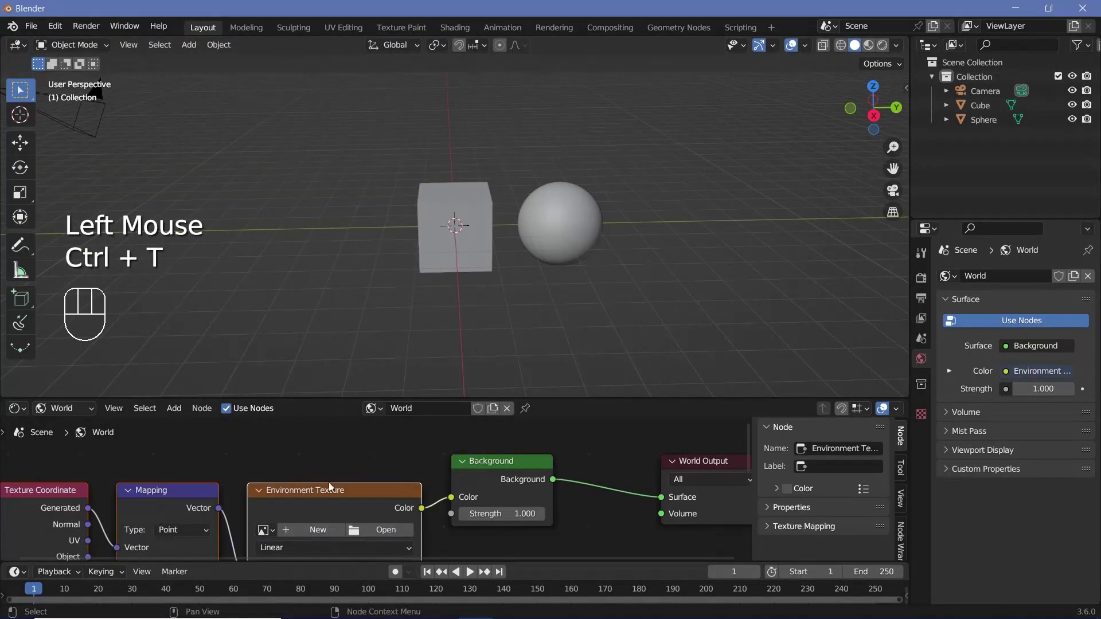
{"action": "scroll", "coordinate": [329, 483], "scroll_direction": "down", "scroll_amount": 2}
{"action": "middle_click_drag", "start_coordinate": [329, 483], "coordinate": [351, 429]}
{"action": "left_click", "coordinate": [199, 462]}
{"action": "left_click", "coordinate": [254, 447]}
{"action": "left_click_drag", "start_coordinate": [227, 481], "coordinate": [248, 475]}
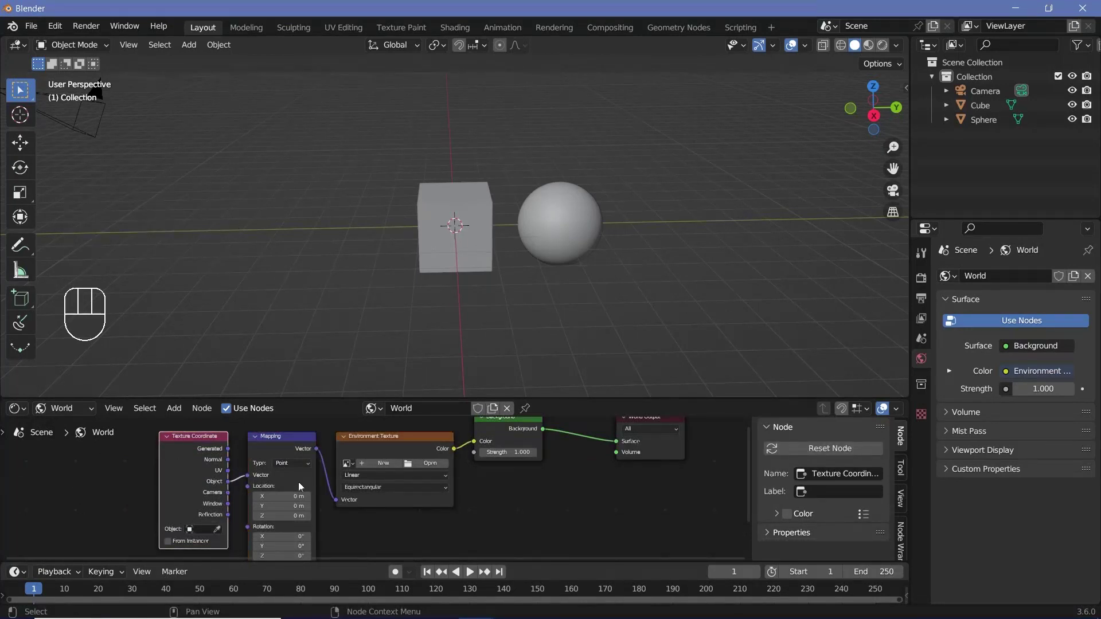
Step: Load stone_alley_03_8k.exr into the Environment Texture node and switch the viewport to rendered shading
{"action": "scroll", "coordinate": [387, 498], "scroll_direction": "up", "scroll_amount": 2}
{"action": "middle_click_drag", "start_coordinate": [387, 497], "coordinate": [346, 503]}
{"action": "scroll", "coordinate": [345, 503], "scroll_direction": "up", "scroll_amount": 2}
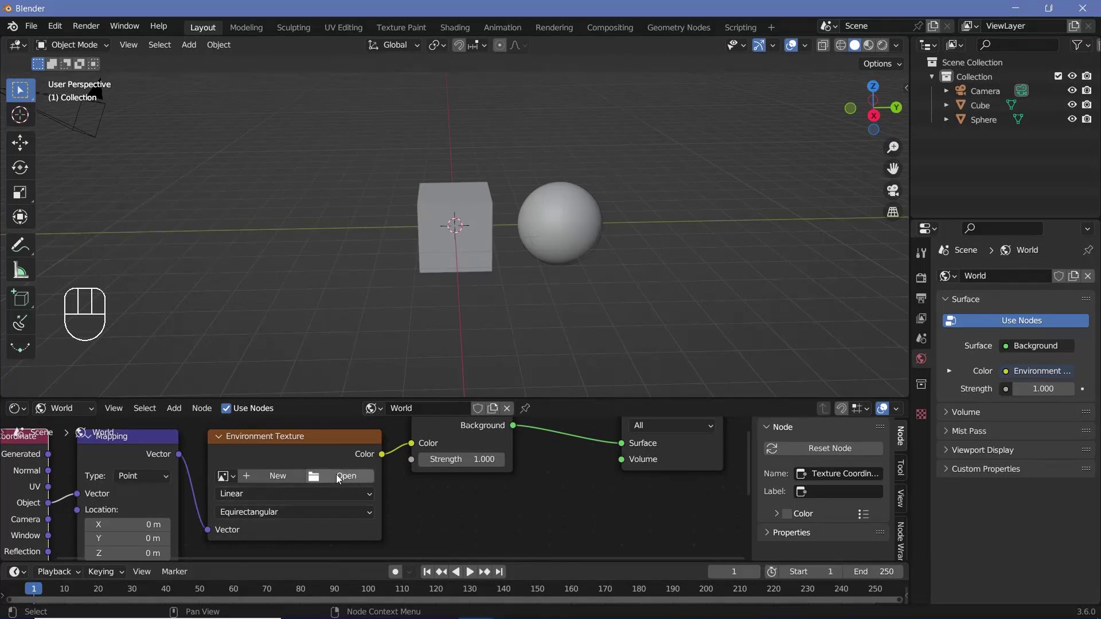
{"action": "left_click", "coordinate": [336, 475]}
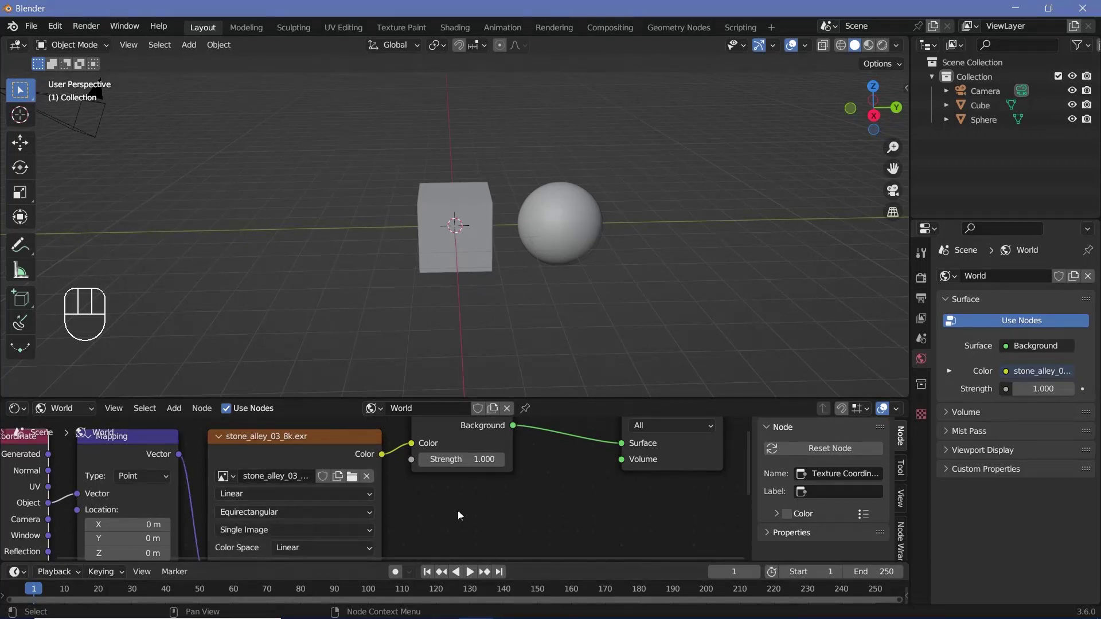
{"action": "scroll", "coordinate": [509, 505], "scroll_direction": "down", "scroll_amount": 2}
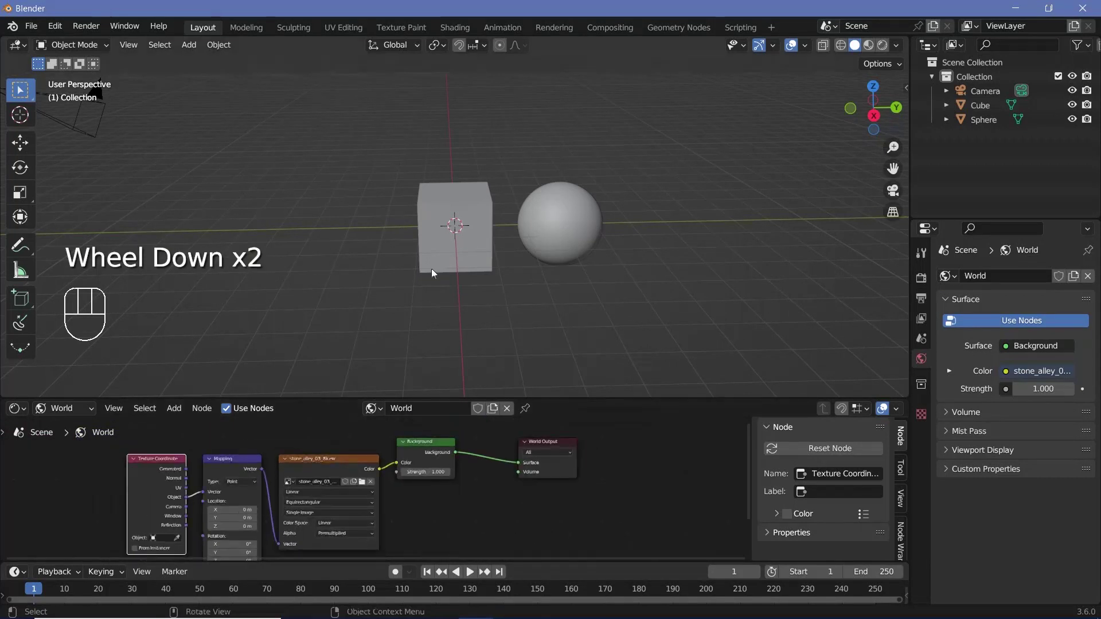
{"action": "left_click", "coordinate": [883, 46]}
{"action": "mouse_move", "coordinate": [746, 183]}
{"action": "middle_mouse_down"}
{"action": "mouse_move", "coordinate": [642, 256]}
{"action": "mouse_move", "coordinate": [724, 317]}
{"action": "mouse_move", "coordinate": [572, 325]}
{"action": "mouse_move", "coordinate": [510, 287]}
{"action": "middle_mouse_up"}
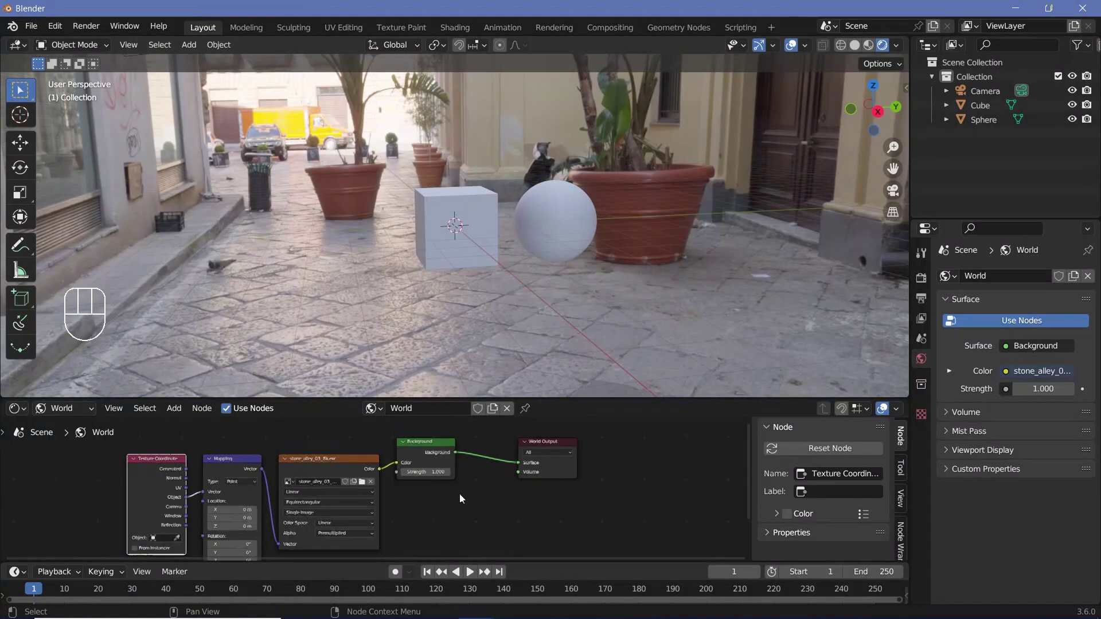
Step: Make room before the World Output and insert a Mix Shader between it and the Background node
{"action": "scroll", "coordinate": [459, 493], "scroll_direction": "up", "scroll_amount": 1}
{"action": "scroll", "coordinate": [459, 493], "scroll_direction": "up", "scroll_amount": 1}
{"action": "scroll", "coordinate": [555, 439], "scroll_direction": "down", "scroll_amount": 2}
{"action": "left_click", "coordinate": [652, 438]}
{"action": "scroll", "coordinate": [579, 463], "scroll_direction": "up", "scroll_amount": 1}
{"action": "key", "text": "shift+a"}
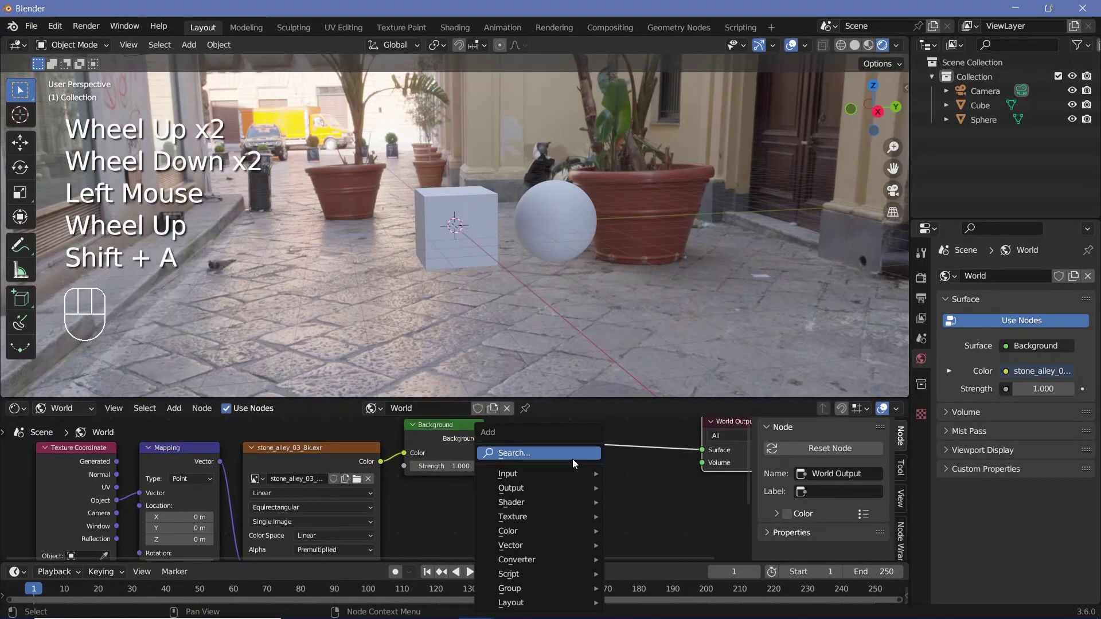
{"action": "left_click", "coordinate": [571, 457]}
{"action": "type", "text": "mix sha"}
{"action": "key", "text": "Return"}
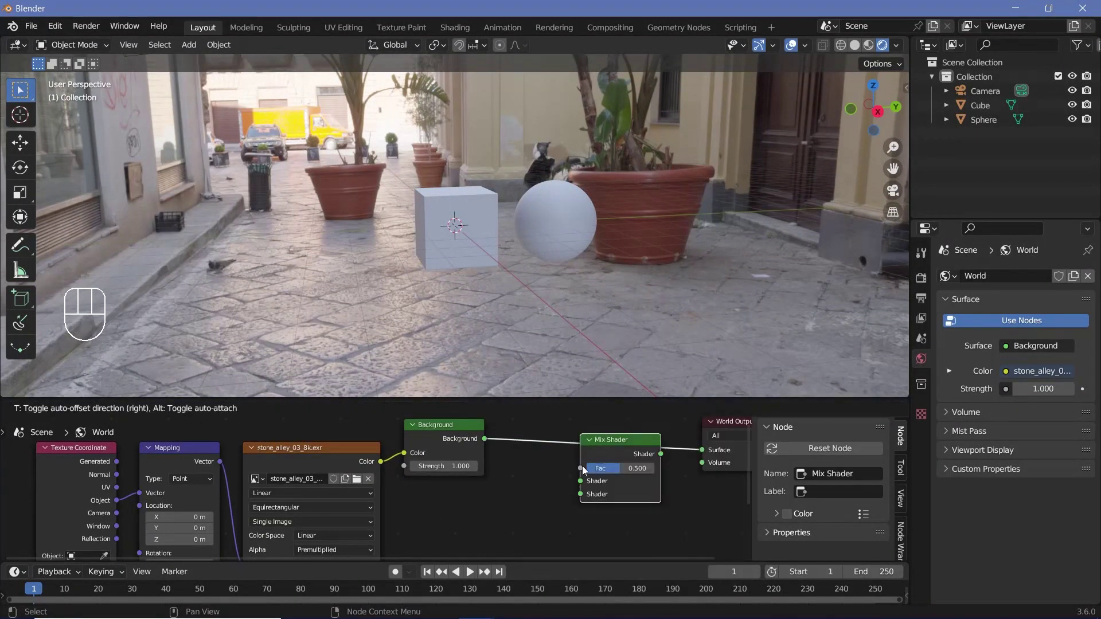
{"action": "left_click", "coordinate": [546, 488]}
Step: Duplicate the Background node without its texture and connect the copy to the Mix Shader's second shader input
{"action": "left_click", "coordinate": [450, 438]}
{"action": "key", "text": "shift+d"}
{"action": "left_click", "coordinate": [481, 518]}
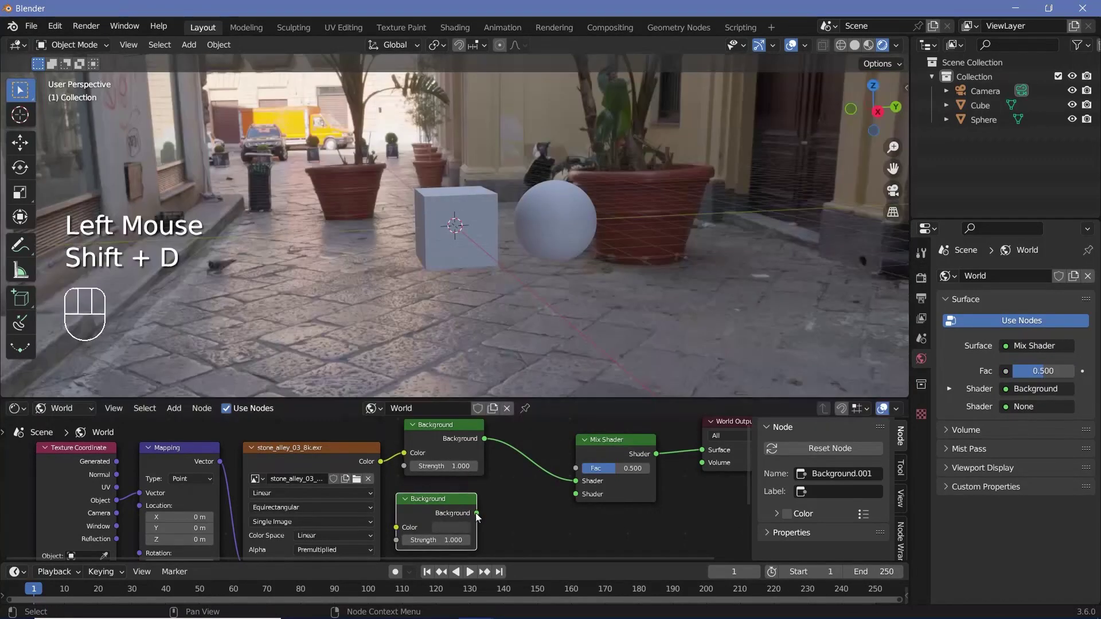
{"action": "left_click_drag", "start_coordinate": [478, 514], "coordinate": [597, 497]}
{"action": "right_click_drag", "start_coordinate": [444, 527], "coordinate": [582, 500], "text": "alt"}
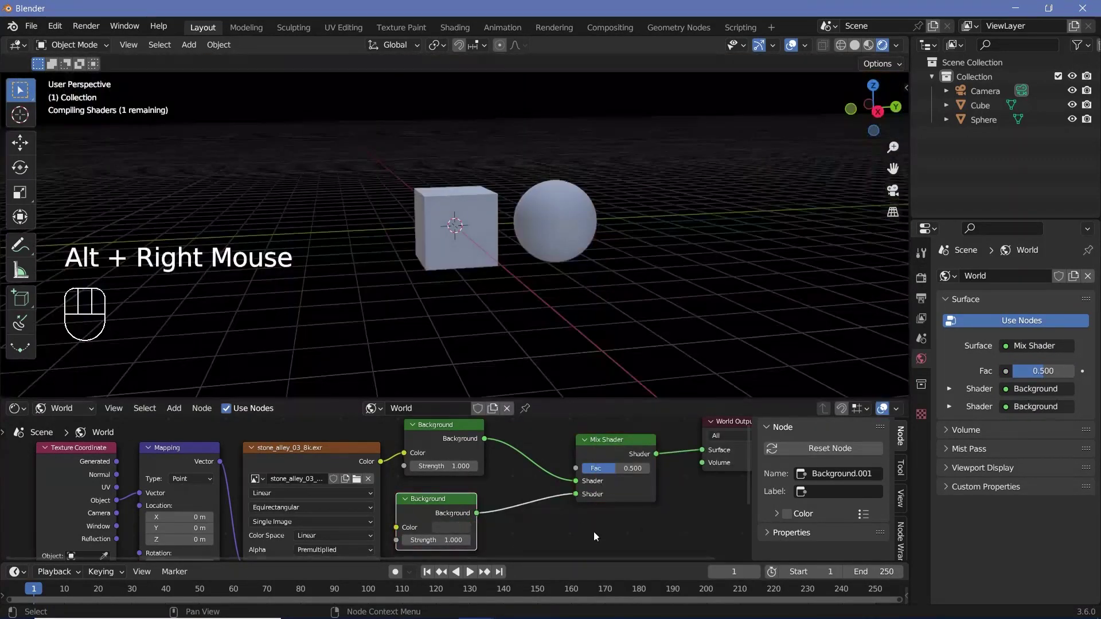
Step: Add a Light Path node below the Background nodes and connect its Is Camera Ray output to the Mix Shader's Fac input
{"action": "middle_click_drag", "start_coordinate": [594, 531], "coordinate": [551, 497]}
{"action": "key", "text": "shift+a"}
{"action": "type", "text": "lig"}
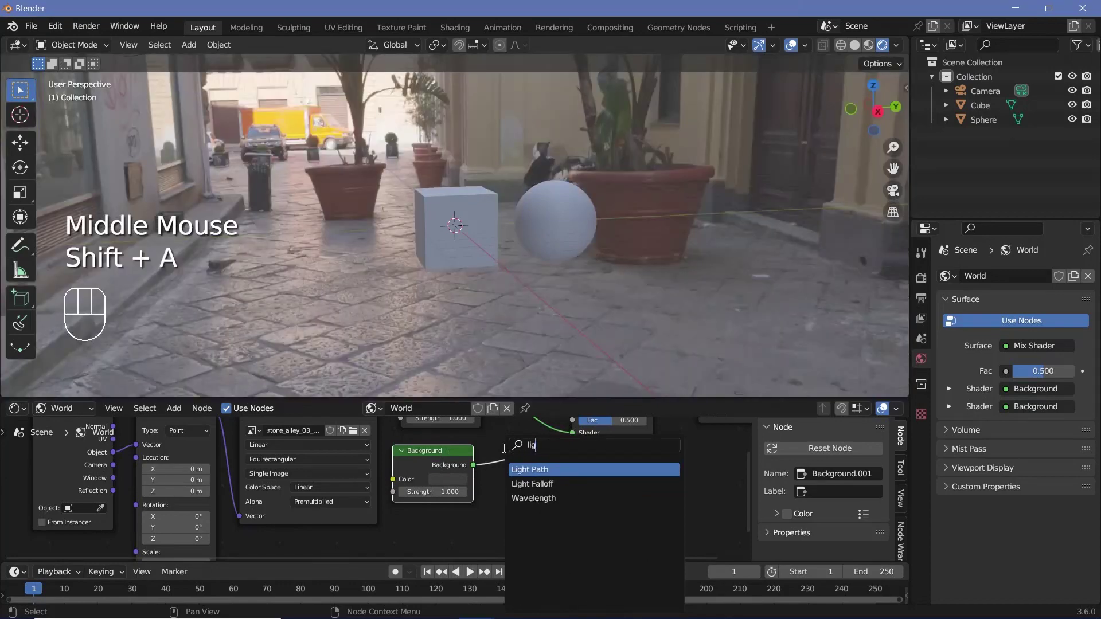
{"action": "key", "text": "Return"}
{"action": "left_click", "coordinate": [401, 521]}
{"action": "scroll", "coordinate": [571, 504], "scroll_direction": "down", "scroll_amount": 4}
{"action": "middle_click_drag", "start_coordinate": [538, 492], "coordinate": [532, 504]}
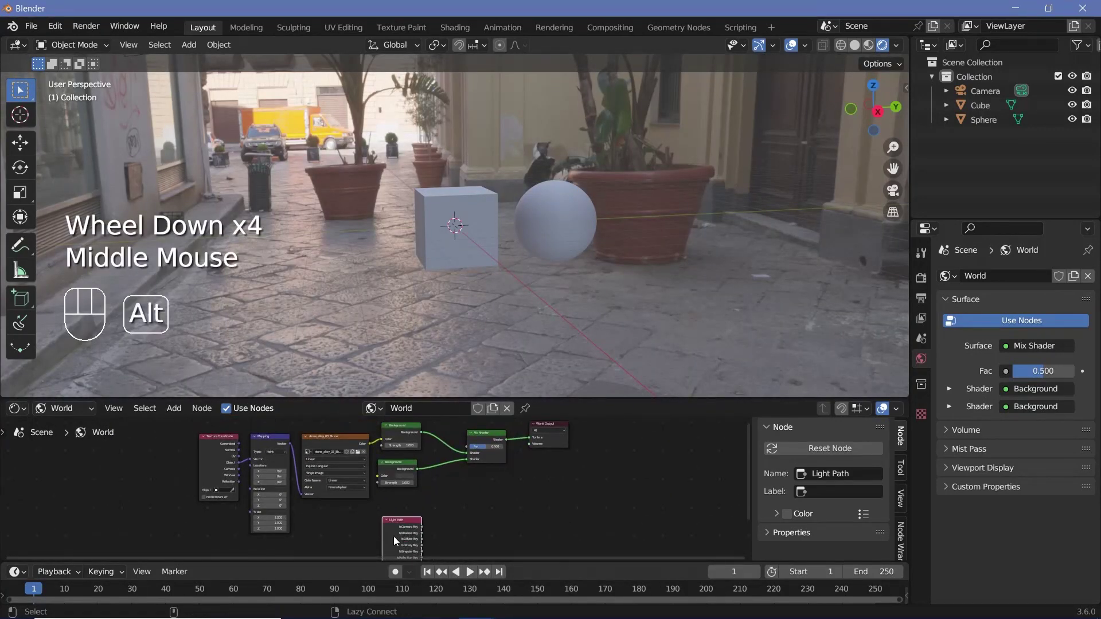
{"action": "right_click_drag", "start_coordinate": [393, 536], "coordinate": [469, 463], "text": "alt"}
{"action": "right_click_drag", "start_coordinate": [533, 522], "coordinate": [533, 522], "text": "alt"}
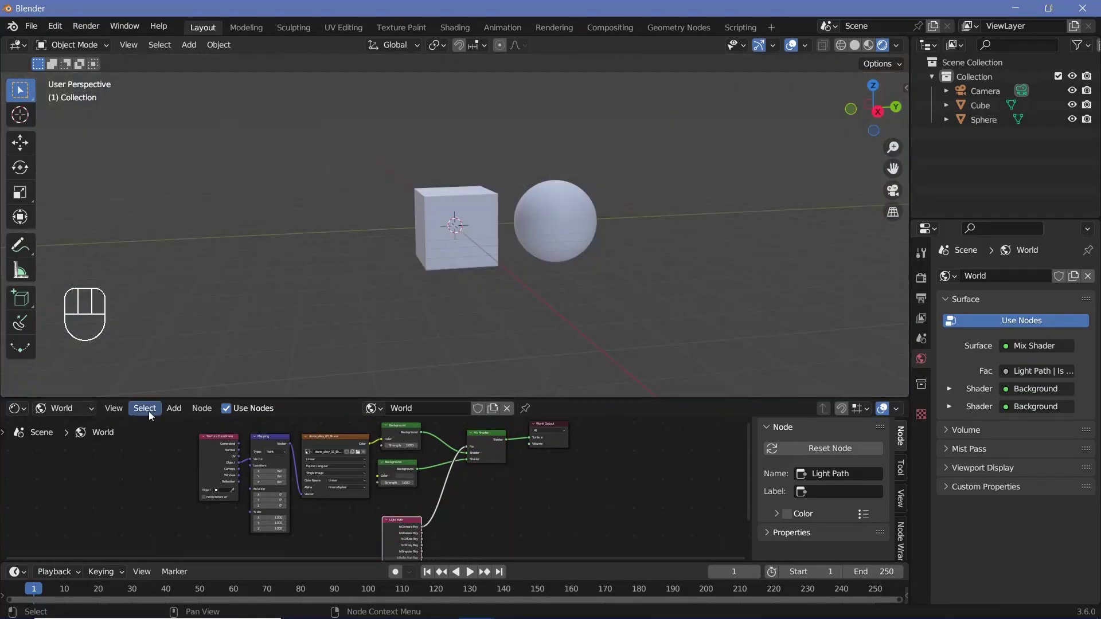
Step: Switch the shader editor from World to Object, select the cube to show its ScifiMaterial1 nodes, and enlarge the 3D viewport
{"action": "left_click", "coordinate": [80, 409]}
{"action": "left_click", "coordinate": [73, 432]}
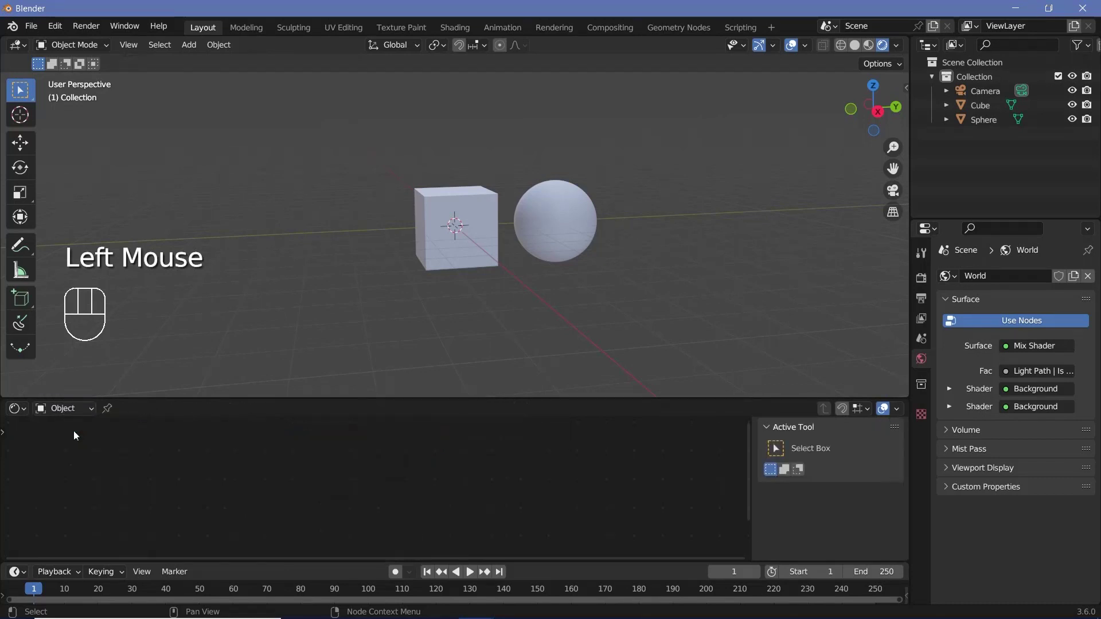
{"action": "left_click", "coordinate": [401, 205]}
{"action": "left_click_drag", "start_coordinate": [598, 397], "coordinate": [598, 445]}
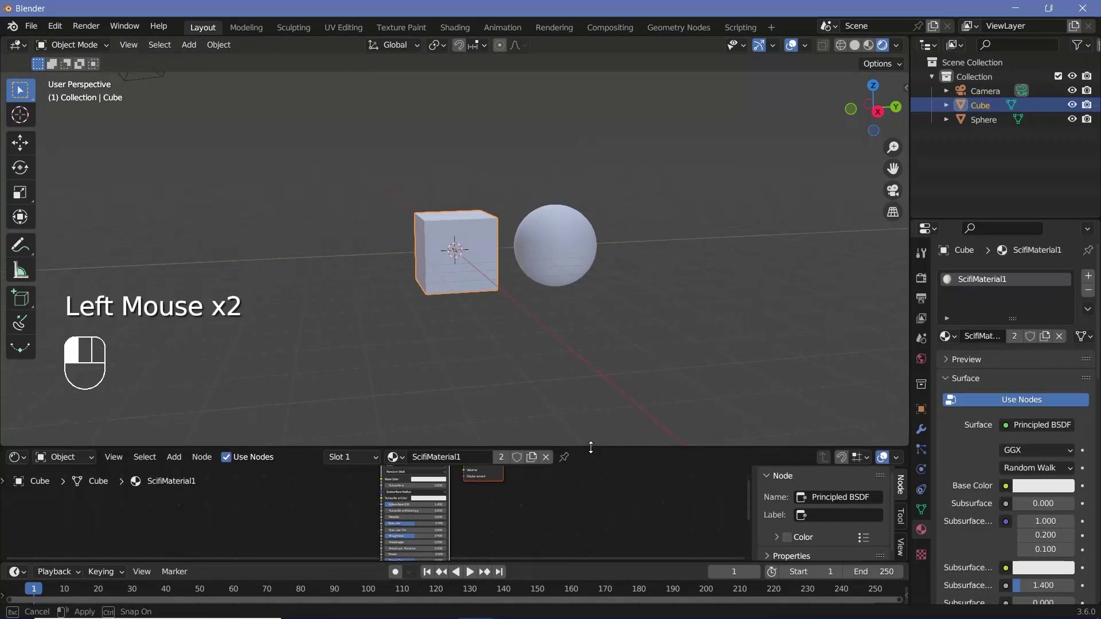
{"action": "middle_click_drag", "start_coordinate": [533, 536], "coordinate": [521, 537]}
{"action": "scroll", "coordinate": [521, 537], "scroll_direction": "up", "scroll_amount": 2}
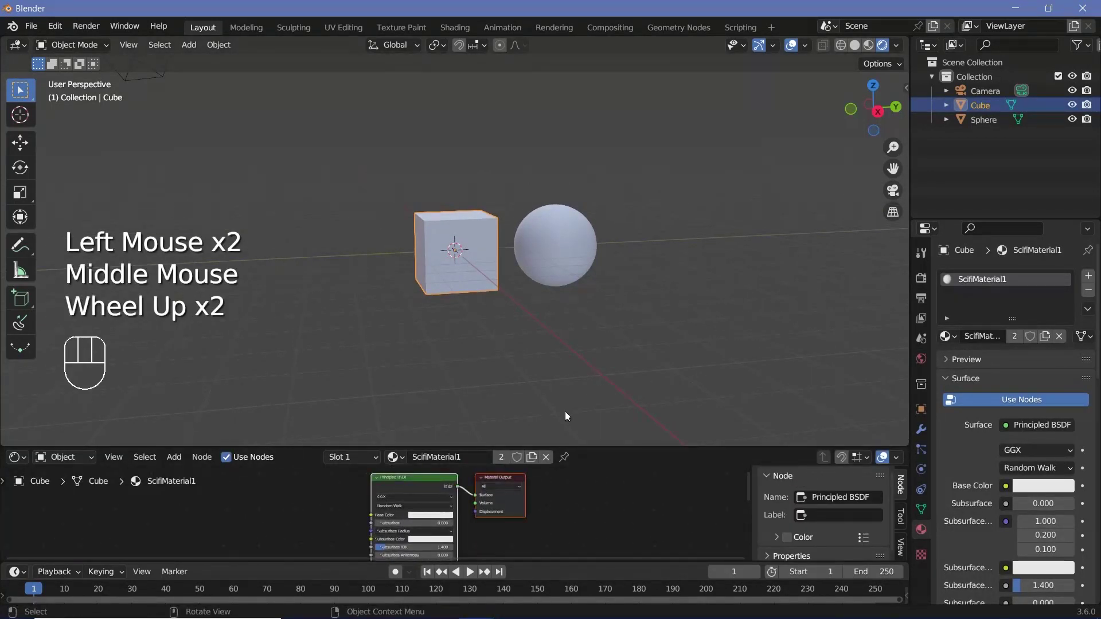